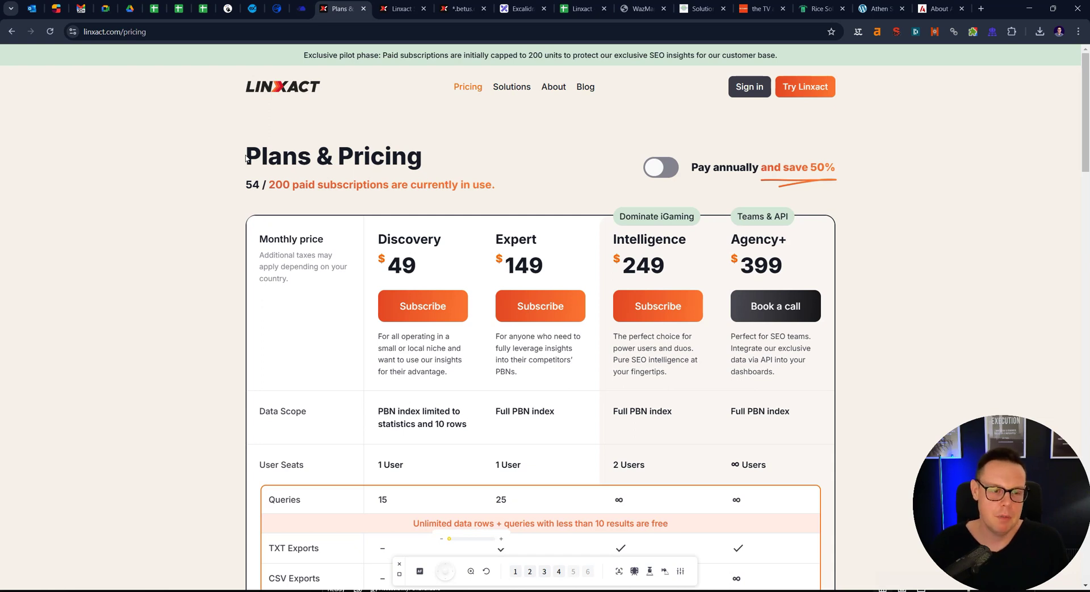
# Step: Examine the paid subscription usage, plan descriptions and data scope of each tier on the Linxact pricing page
pyautogui.moveTo(246, 157); pyautogui.dragTo(493, 190)
pyautogui.click(493, 190)
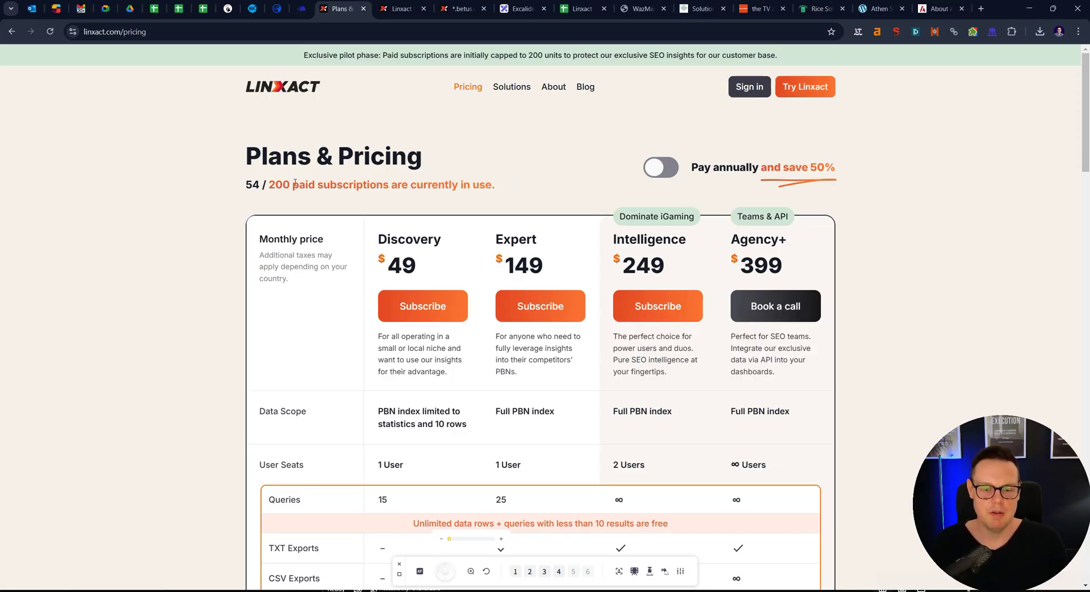
pyautogui.scroll(-1, 300, 190)
pyautogui.scroll(1, 301, 190)
pyautogui.scroll(-2, 310, 196)
pyautogui.scroll(2, 318, 202)
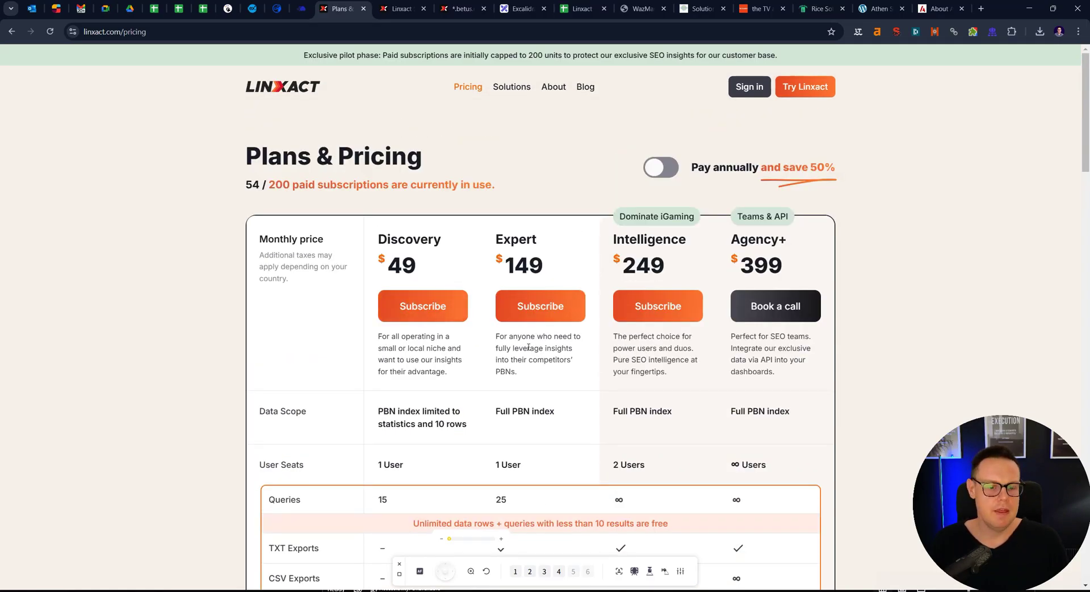
pyautogui.scroll(-1, 505, 344)
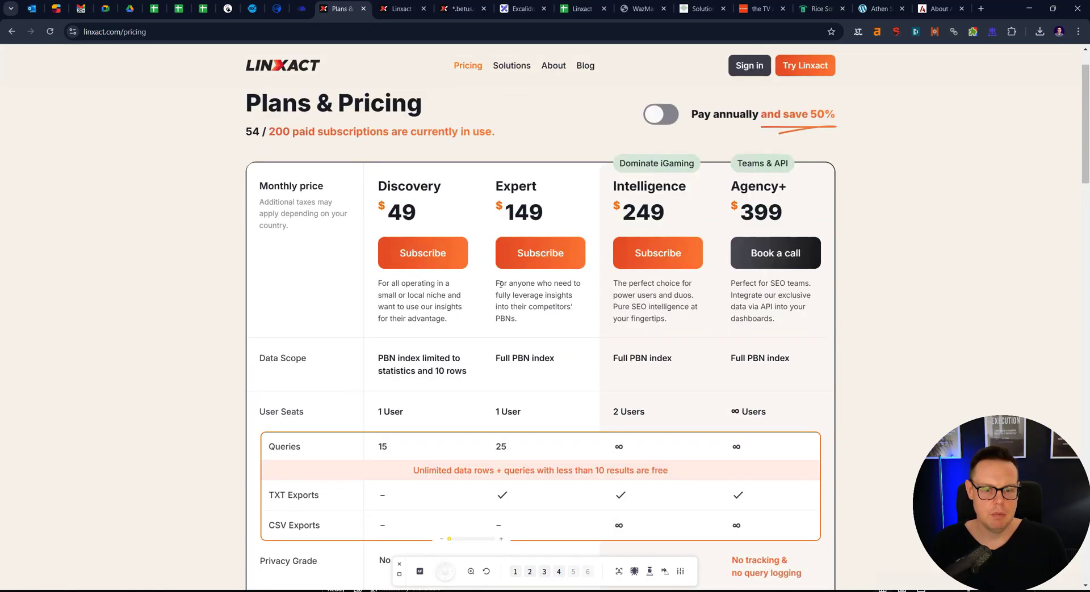
pyautogui.moveTo(500, 283); pyautogui.dragTo(557, 375)
pyautogui.click(536, 374)
pyautogui.moveTo(470, 380)
pyautogui.mouseDown()
pyautogui.moveTo(378, 358)
pyautogui.moveTo(469, 376)
pyautogui.mouseUp()
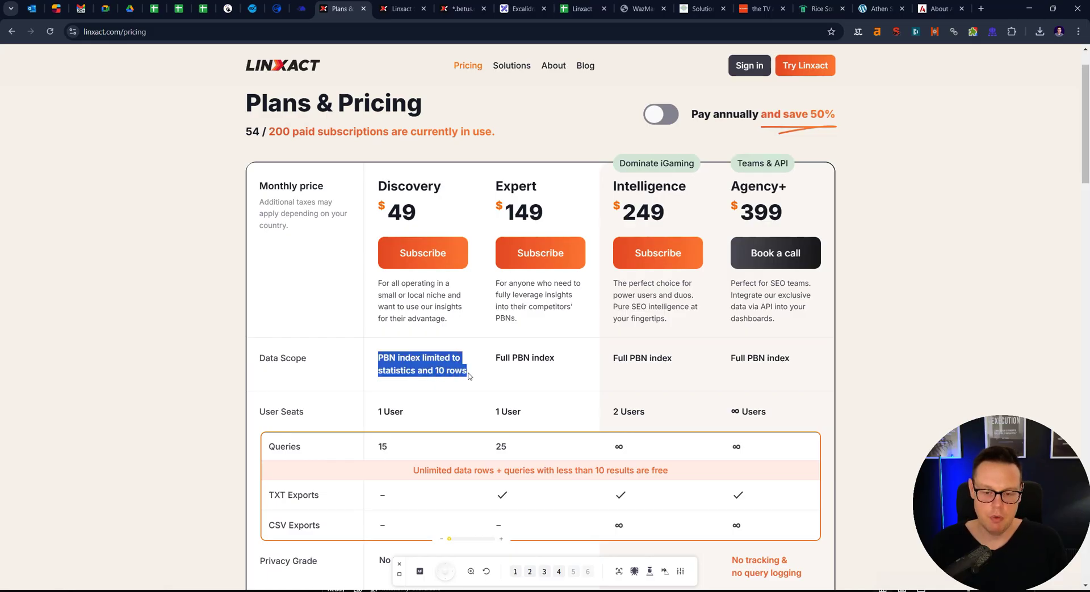
pyautogui.click(601, 267)
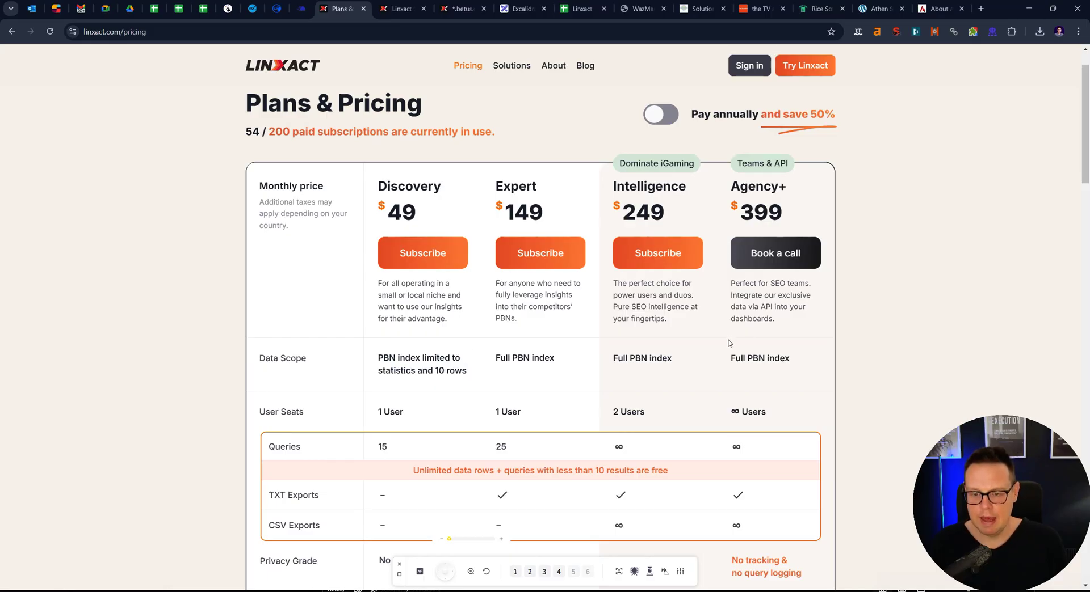
pyautogui.moveTo(730, 347); pyautogui.dragTo(812, 364)
pyautogui.click(813, 364)
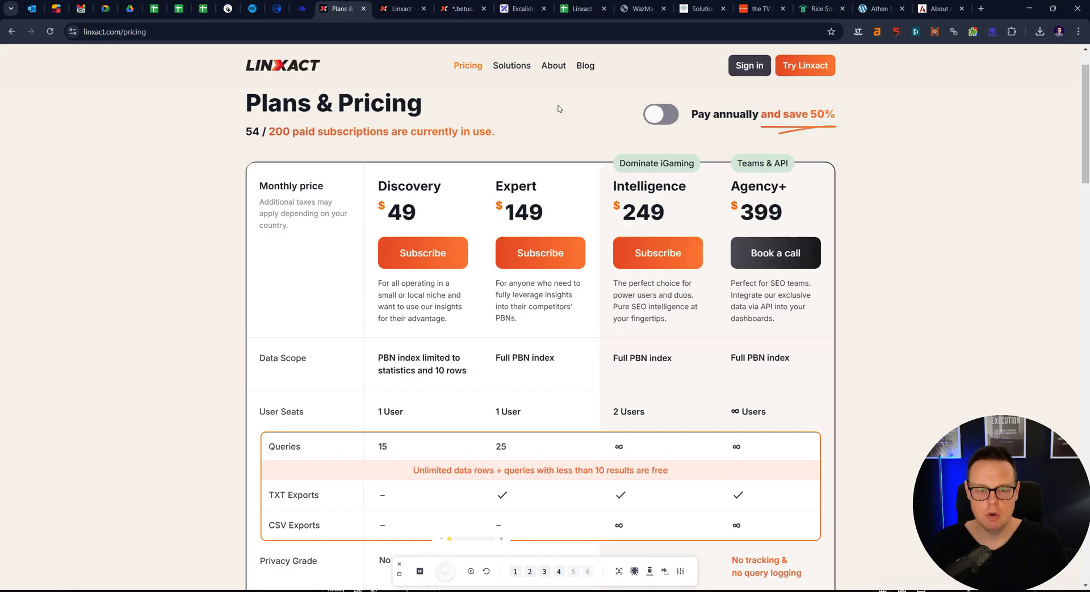
# Step: Switch to the Excalidraw diagram and examine the flow from Keyword through the SERP API competitors to the Linxact API
pyautogui.click(510, 11)
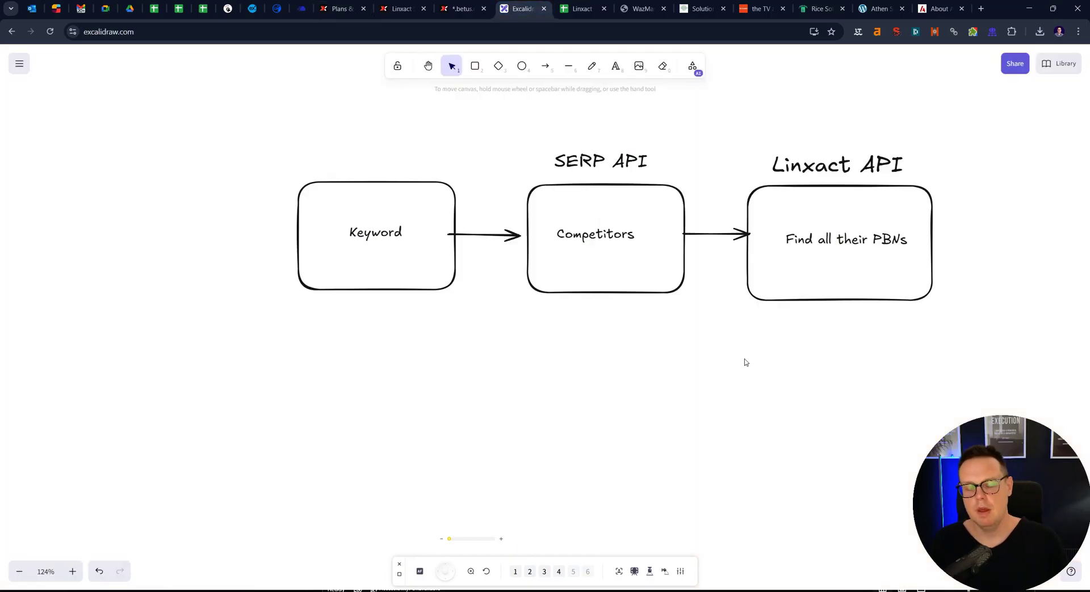
pyautogui.scroll(2, 759, 373)
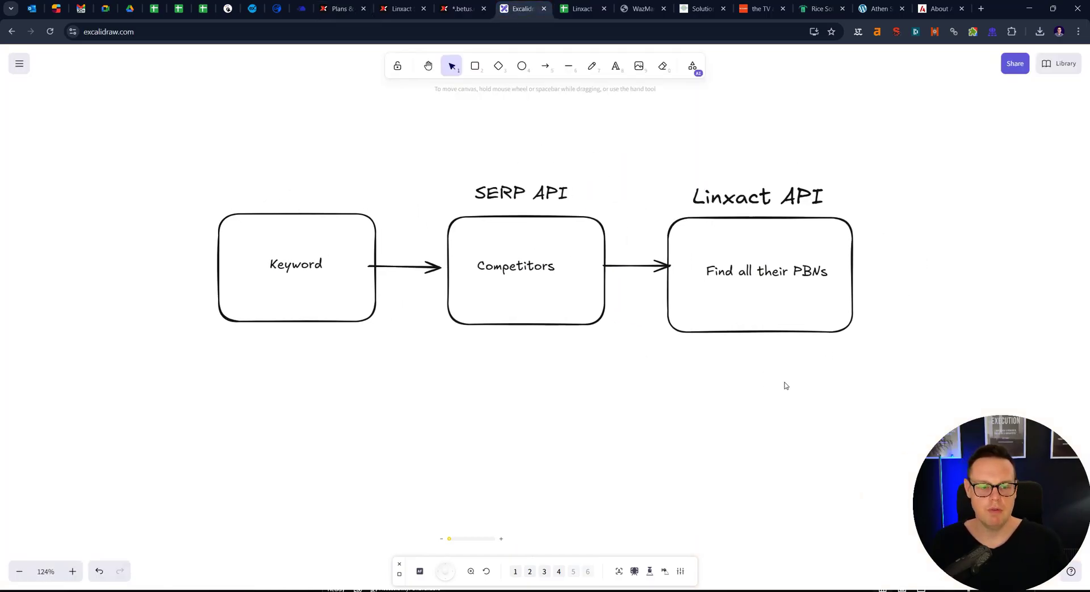
pyautogui.click(227, 248)
pyautogui.click(473, 251)
pyautogui.click(491, 161)
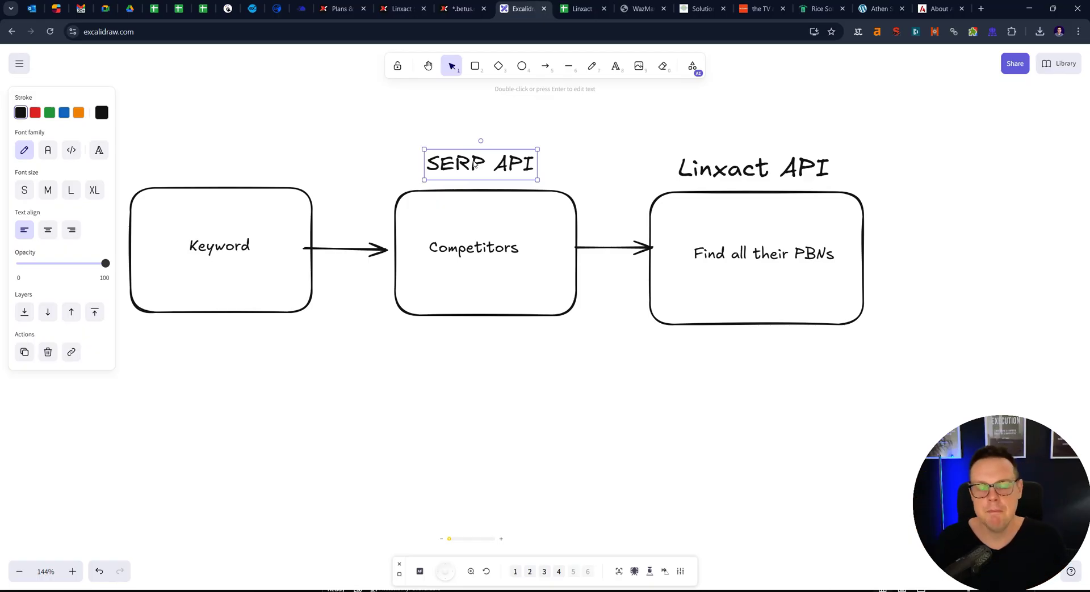
pyautogui.click(476, 249)
pyautogui.click(776, 177)
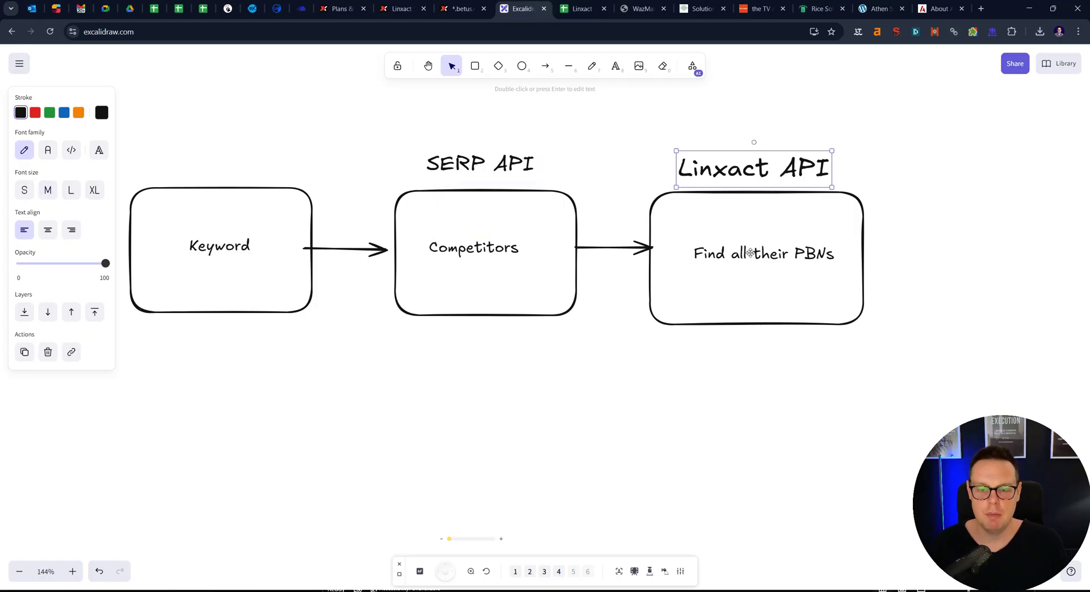
pyautogui.click(749, 254)
# Step: Enlarge and reposition the "Competitors" and "Find all their PBNs" labels within their boxes
pyautogui.click(522, 252)
pyautogui.moveTo(494, 246); pyautogui.dragTo(506, 244)
pyautogui.moveTo(435, 260)
pyautogui.mouseDown()
pyautogui.moveTo(411, 266)
pyautogui.moveTo(425, 264)
pyautogui.mouseUp()
pyautogui.click(763, 250)
pyautogui.click(744, 163)
pyautogui.click(755, 258)
pyautogui.moveTo(690, 267)
pyautogui.mouseDown()
pyautogui.moveTo(650, 278)
pyautogui.moveTo(675, 270)
pyautogui.mouseUp()
pyautogui.click(648, 305)
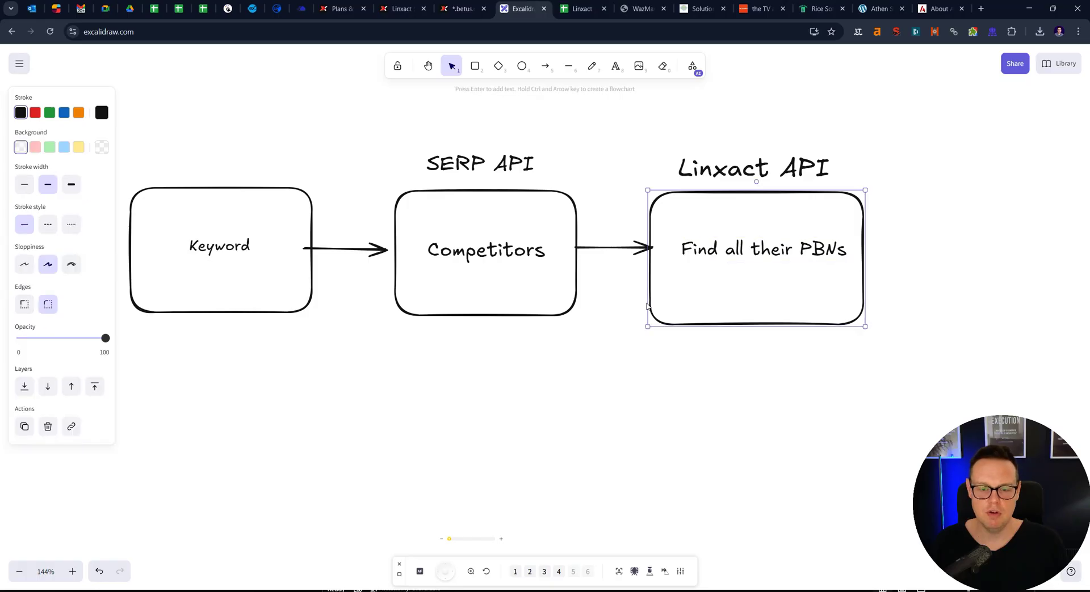
pyautogui.click(626, 268)
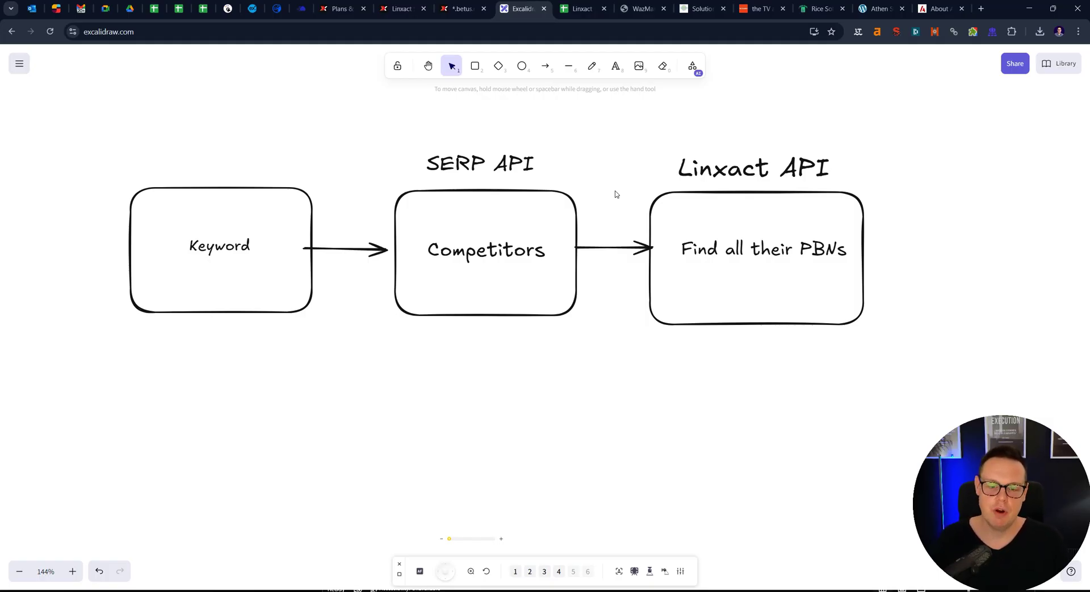
# Step: Draw a wide rounded rectangle in the empty area beneath the Keyword box
pyautogui.scroll(-5, 615, 202)
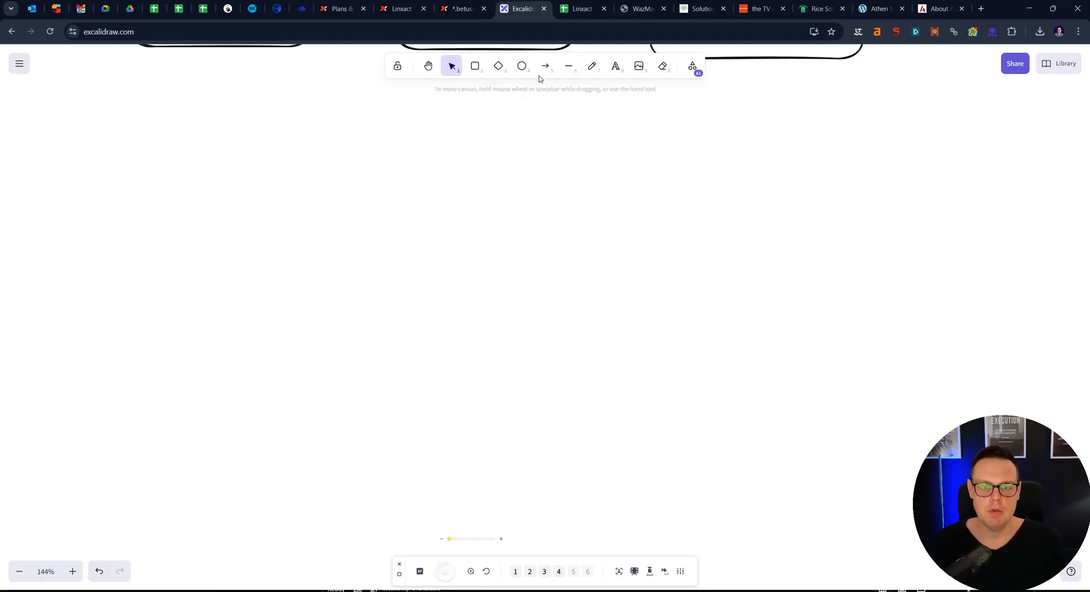
pyautogui.press('r')
pyautogui.scroll(1, 202, 171)
pyautogui.moveTo(143, 186); pyautogui.dragTo(381, 289)
pyautogui.moveTo(298, 242); pyautogui.dragTo(285, 284)
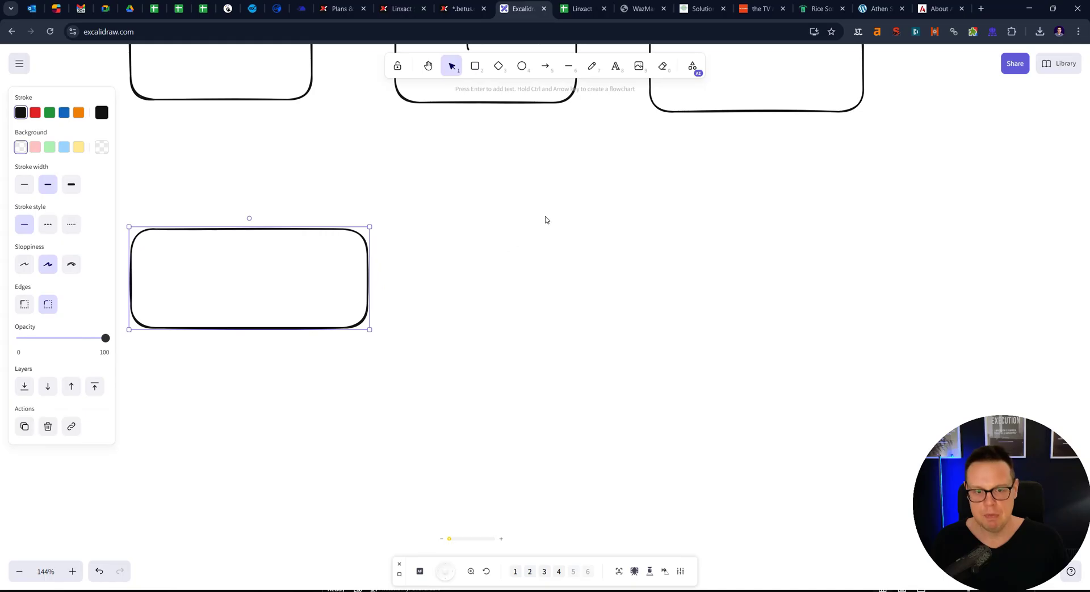
# Step: Fill the new rectangle with light blue and move it beneath the Competitors box
pyautogui.click(64, 147)
pyautogui.click(209, 193)
pyautogui.moveTo(221, 248); pyautogui.dragTo(476, 275)
pyautogui.click(441, 201)
# Step: Shift the blue rectangle slightly and label it "PBN - I OWN THIS" with "website.com" on the second line
pyautogui.press('t')
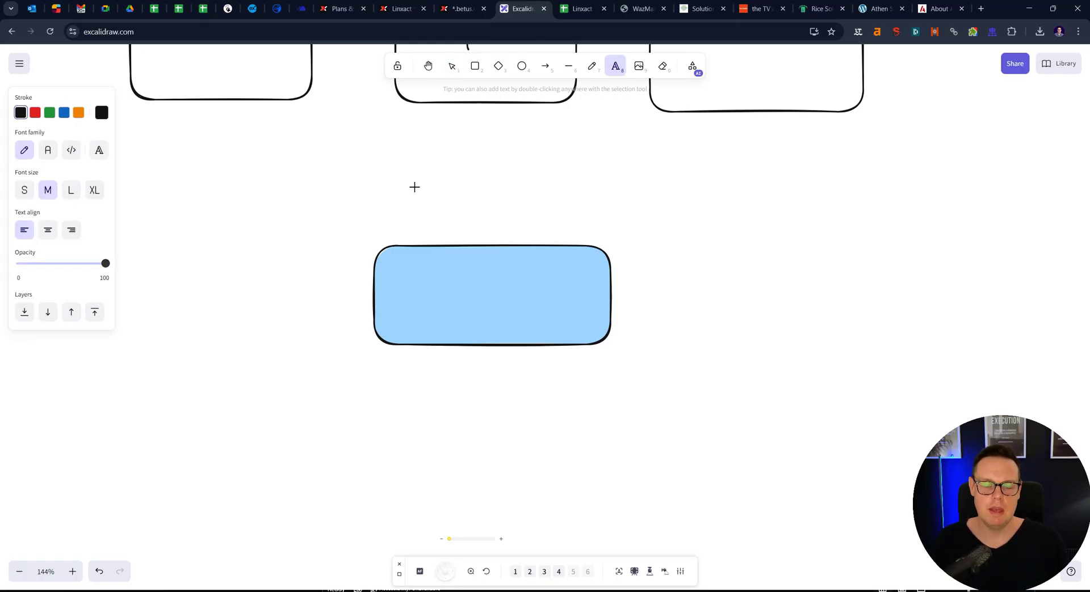
pyautogui.press('Escape')
pyautogui.click(451, 248)
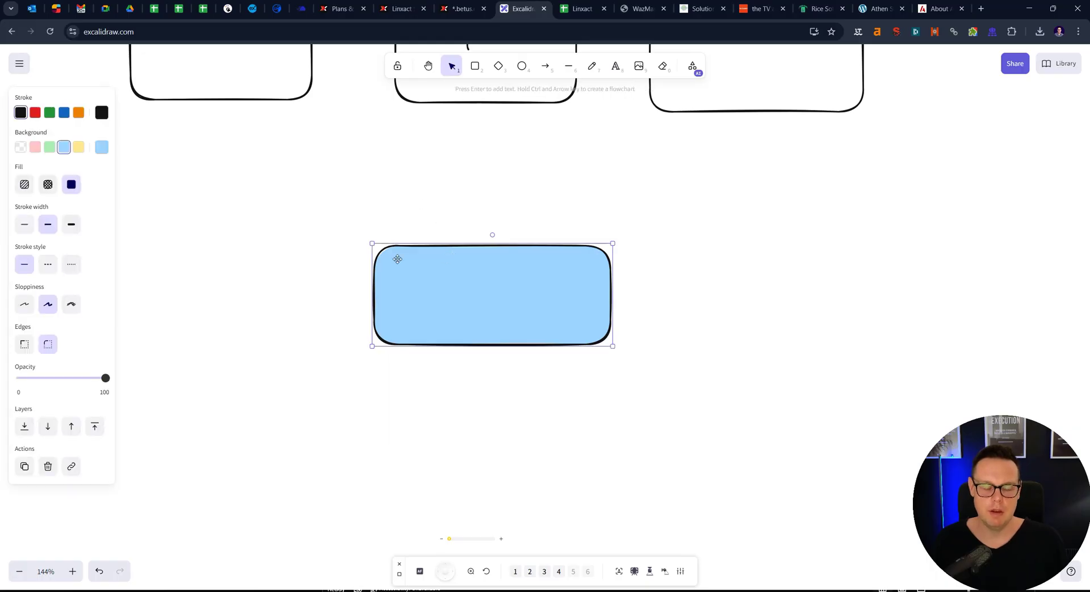
pyautogui.moveTo(492, 287); pyautogui.dragTo(455, 281)
pyautogui.doubleClick(474, 276)
pyautogui.write('PBN - I OWN THIS')
pyautogui.press('Return')
pyautogui.write('website.com')
pyautogui.press('Escape')
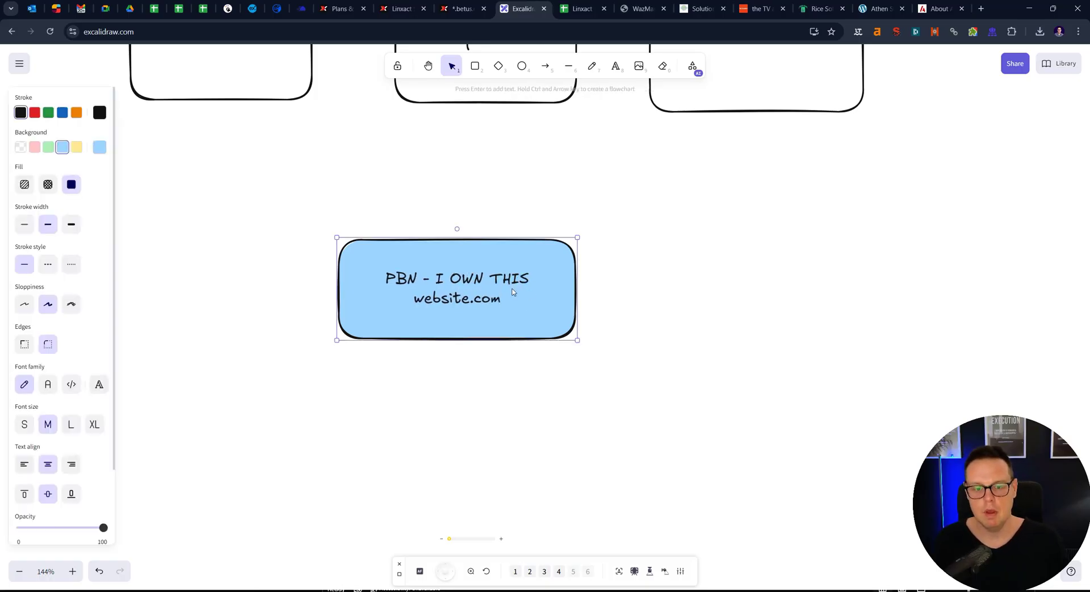
# Step: Place a copy of the blue PBN box beside it and draw an arrow from the original to the copy
pyautogui.moveTo(397, 283); pyautogui.dragTo(698, 284)
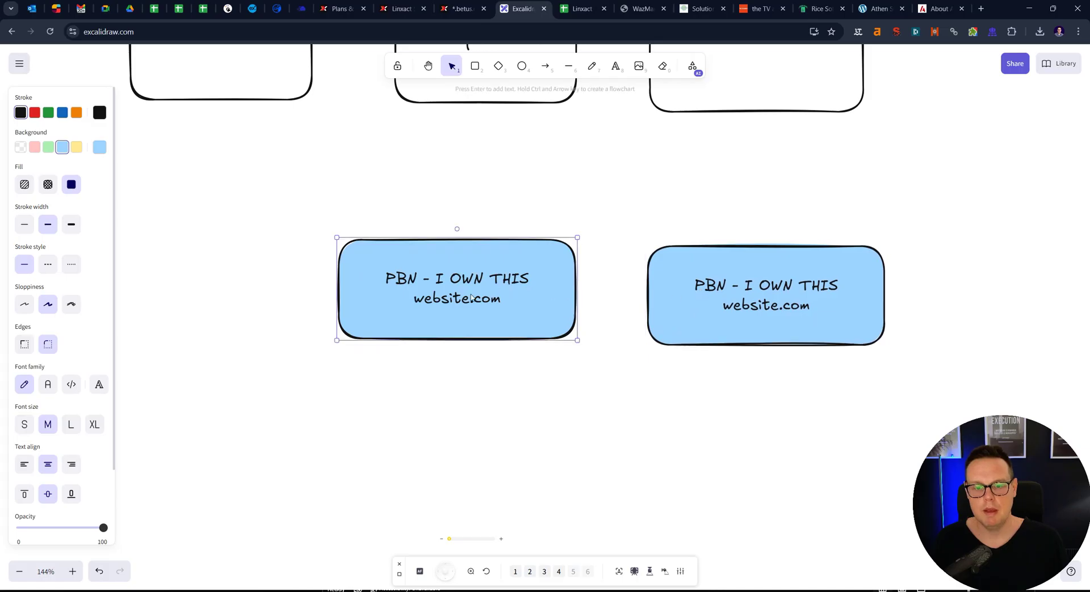
pyautogui.click(544, 66)
pyautogui.moveTo(557, 277); pyautogui.dragTo(640, 284)
# Step: Replace the copied box's text with "I want to rank this" and "online-casino.com" on the second line
pyautogui.click(748, 289)
pyautogui.doubleClick(748, 289)
pyautogui.write('I')
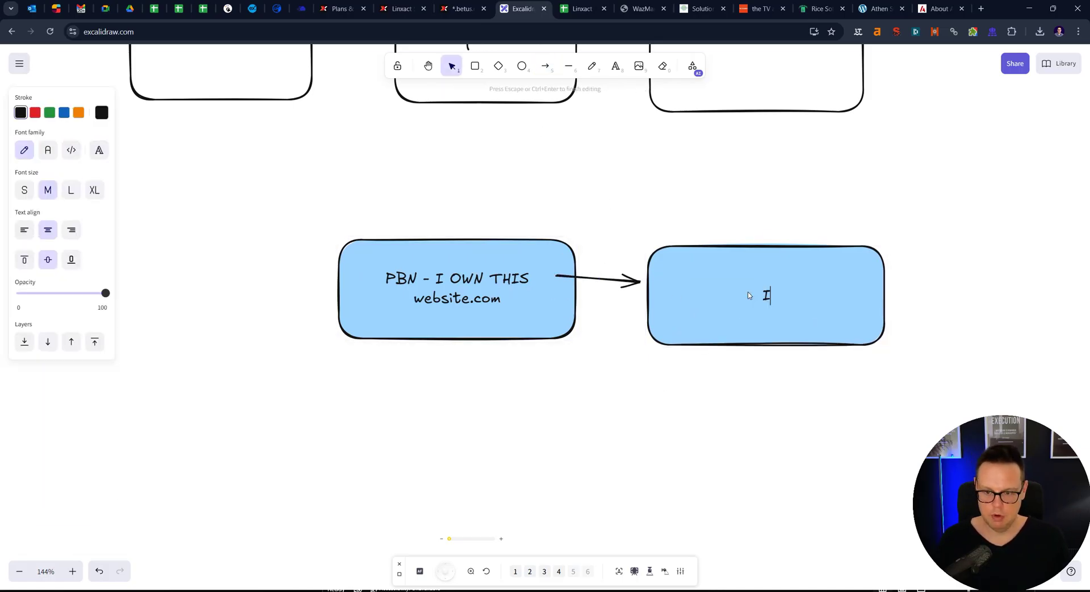
pyautogui.write(' want to rank this')
pyautogui.press('Return')
pyautogui.write('on')
pyautogui.press('BackSpace')
pyautogui.press('BackSpace')
pyautogui.write('on')
pyautogui.press('BackSpace')
pyautogui.write('nlinec')
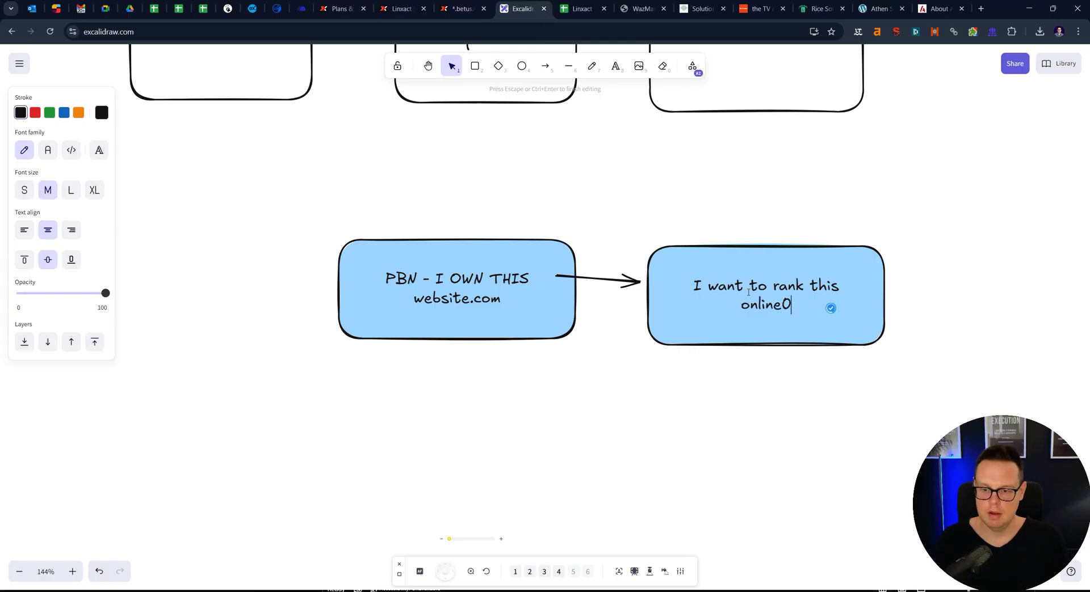
pyautogui.press('BackSpace')
pyautogui.write('-casino.com')
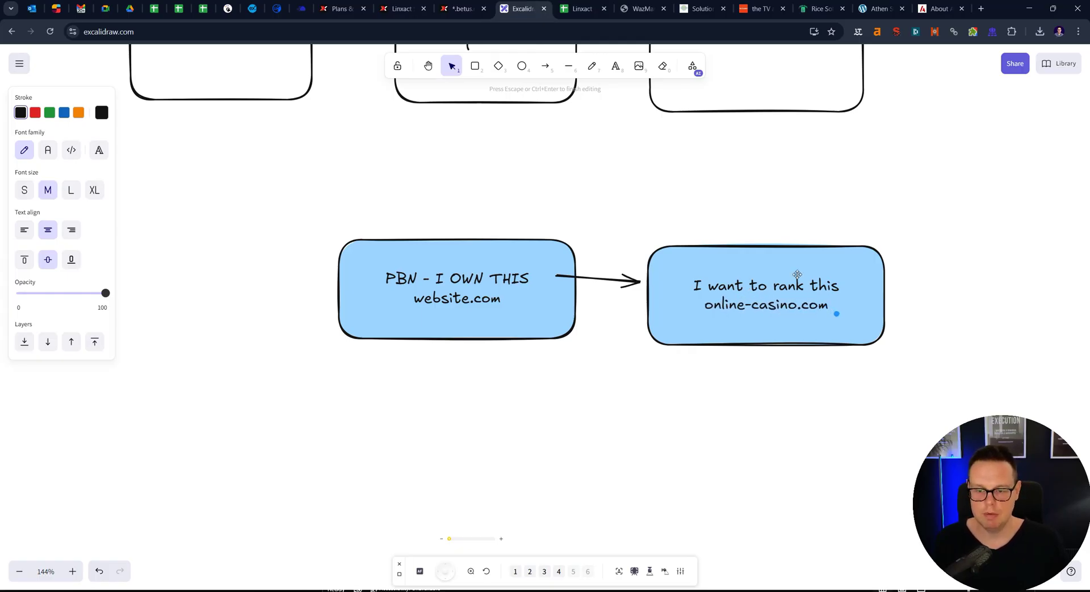
# Step: Nudge both blue boxes so they line up at either end of the connecting arrow
pyautogui.moveTo(792, 278)
pyautogui.mouseDown()
pyautogui.moveTo(778, 274)
pyautogui.moveTo(788, 272)
pyautogui.mouseUp()
pyautogui.click(481, 280)
pyautogui.moveTo(481, 279); pyautogui.dragTo(474, 282)
pyautogui.hotkey('alt', 'Right')
pyautogui.click(548, 370)
pyautogui.click(446, 291)
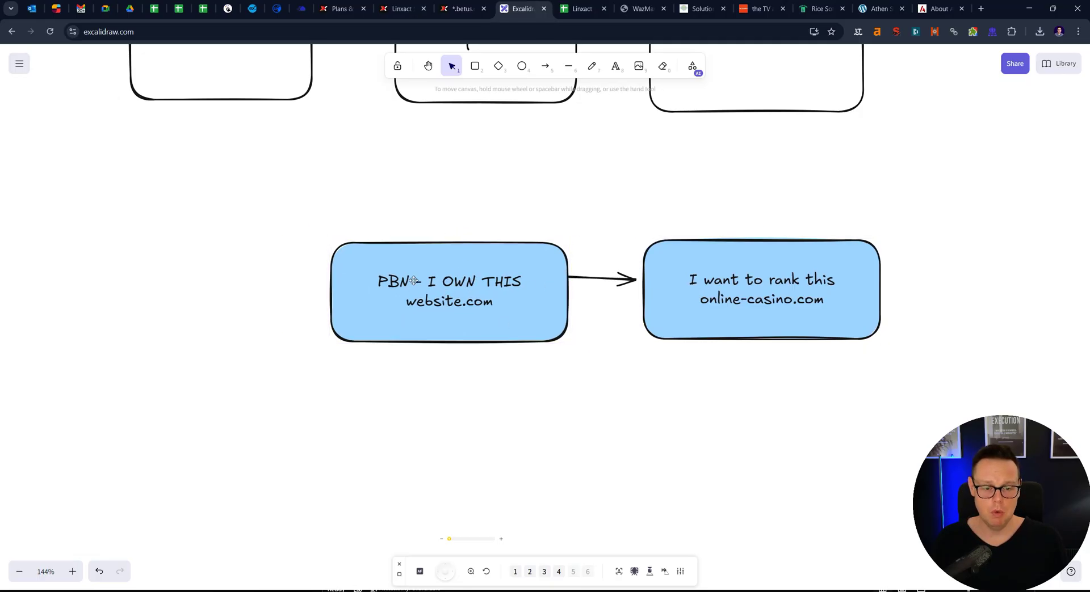
# Step: Add the heading "BLOCK SEMRUSH, AHREFs" above the PBN box and enlarge it
pyautogui.press('t')
pyautogui.click(376, 205)
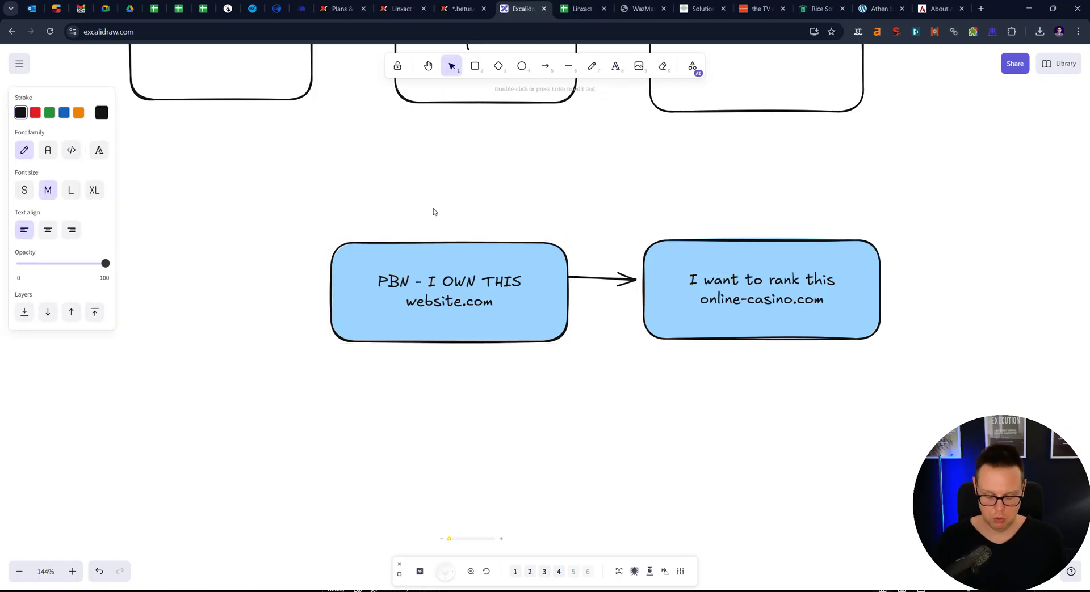
pyautogui.write('BLOCK SEMRUSH')
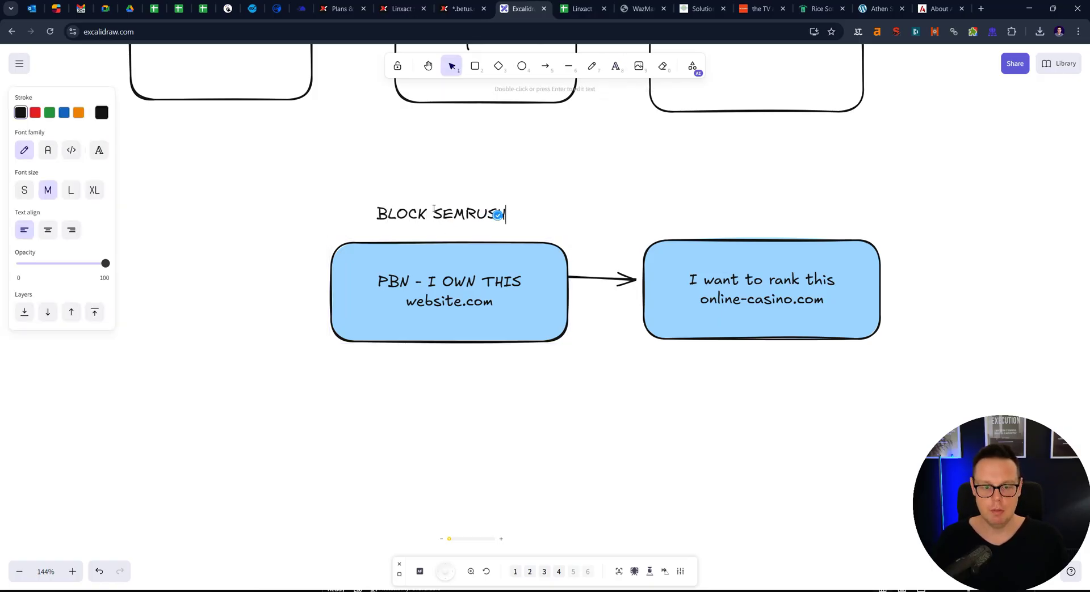
pyautogui.write(', AHREFs')
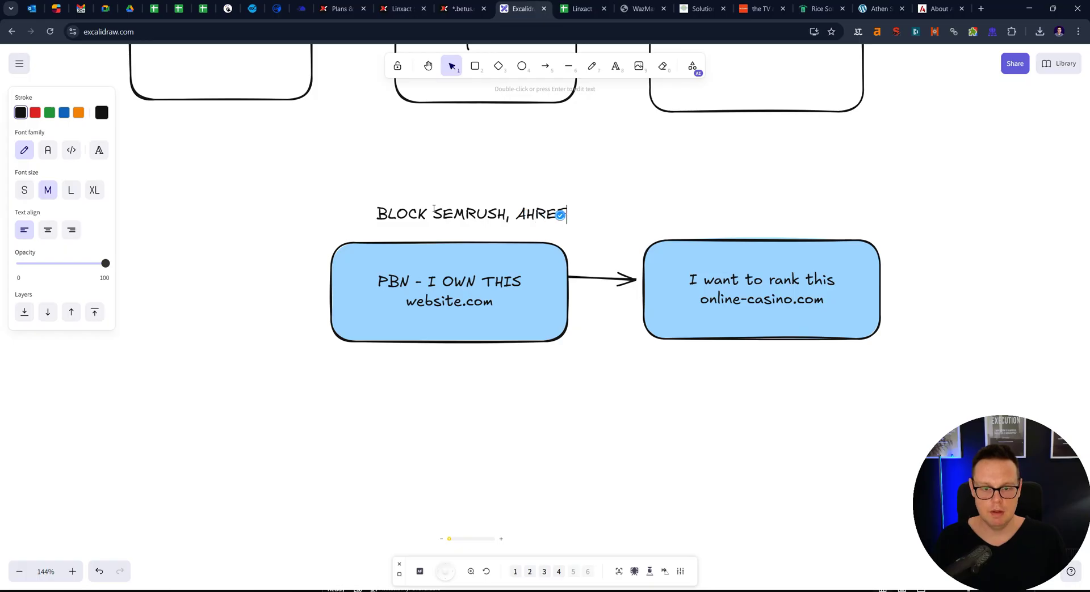
pyautogui.press('Escape')
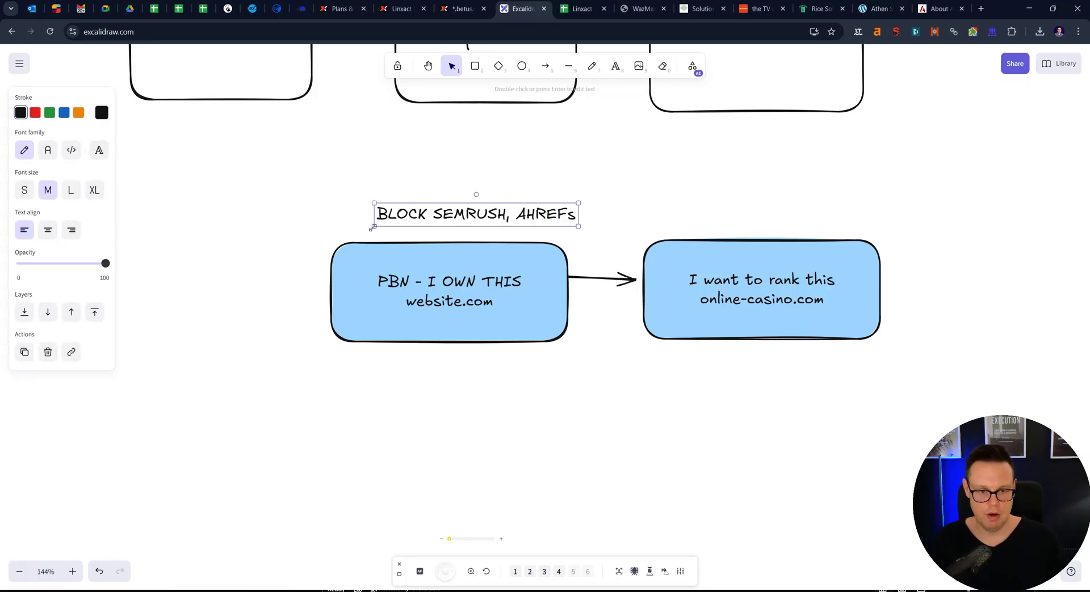
pyautogui.moveTo(372, 227); pyautogui.dragTo(337, 209)
pyautogui.click(297, 182)
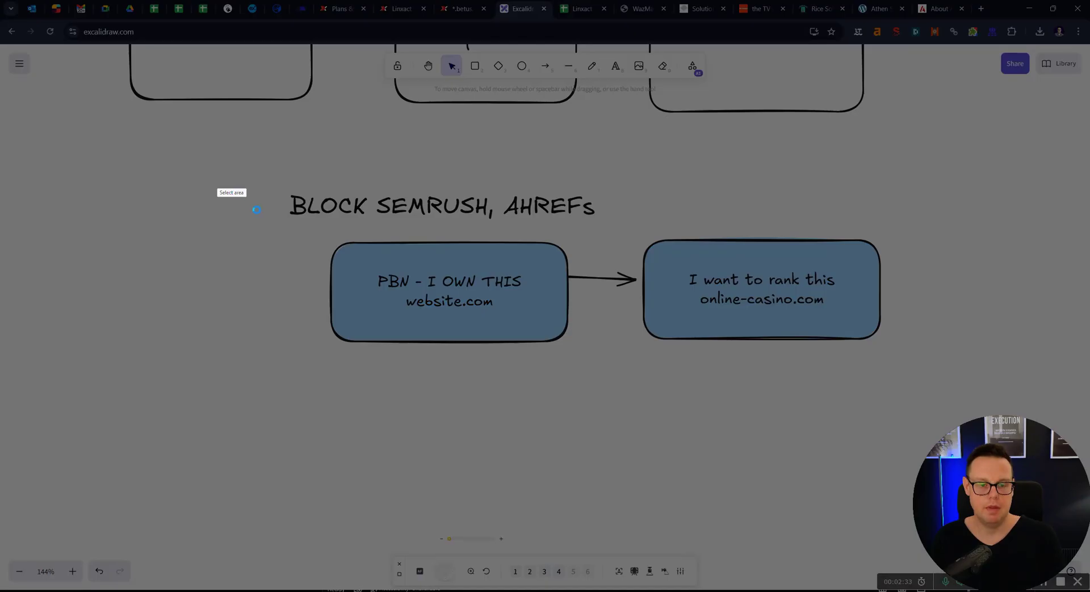
# Step: Capture a 917x547 screenshot area around the heading and PBN box, and draw two red arrows pointing at the box
pyautogui.moveTo(213, 171); pyautogui.dragTo(604, 404)
pyautogui.moveTo(331, 375); pyautogui.dragTo(367, 349)
pyautogui.moveTo(592, 395); pyautogui.dragTo(528, 330)
pyautogui.moveTo(330, 375)
pyautogui.mouseDown()
pyautogui.moveTo(313, 390)
pyautogui.moveTo(322, 386)
pyautogui.mouseUp()
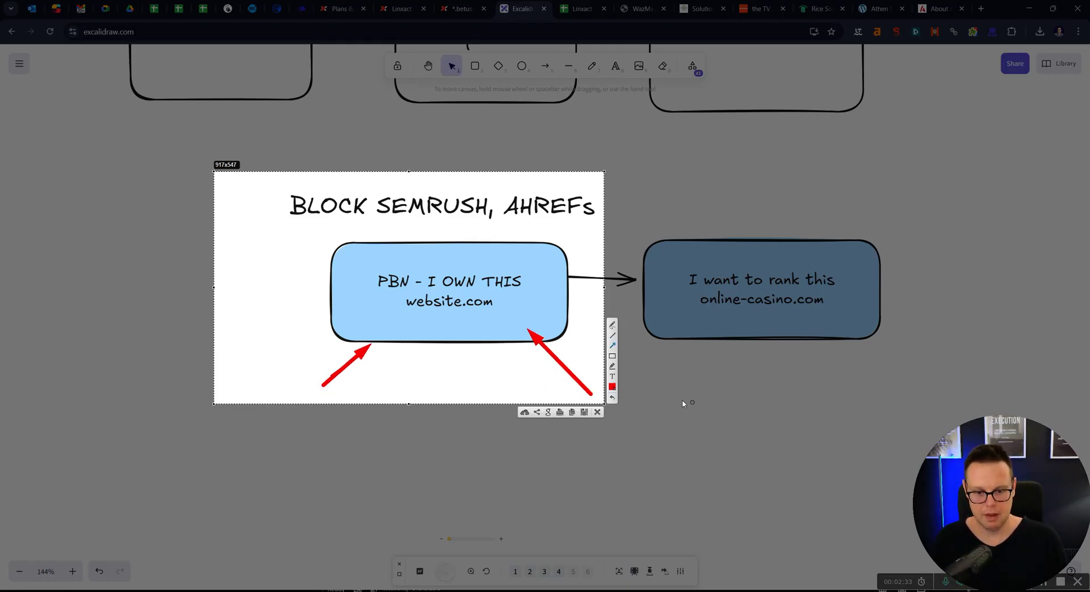
# Step: Add a red text note reading "robots.txt" in the blank space beside the PBN box
pyautogui.click(612, 378)
pyautogui.click(244, 263)
pyautogui.write('robot')
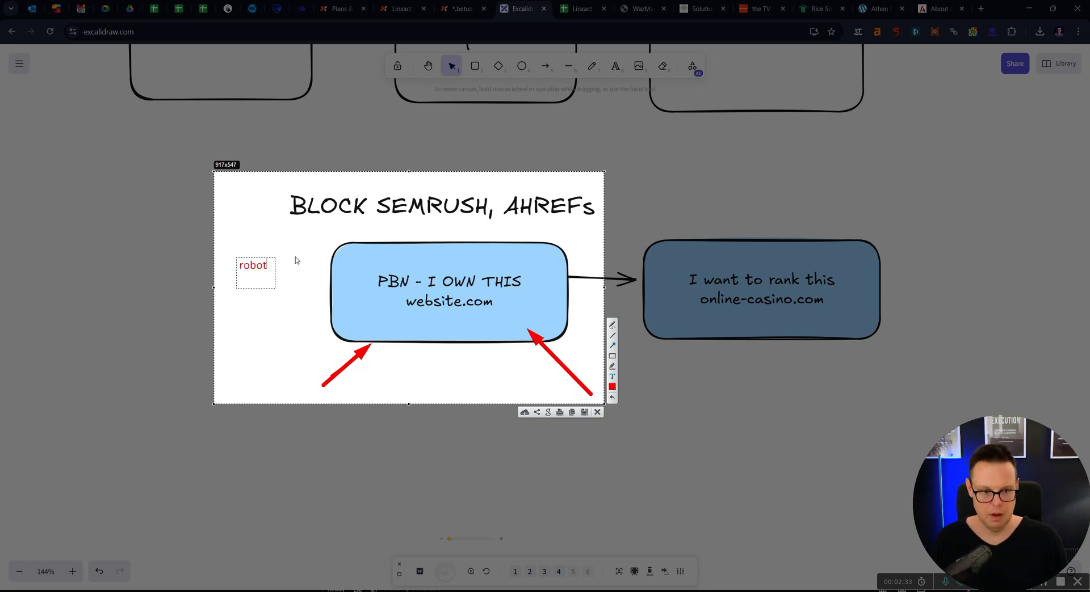
pyautogui.write('s.txt')
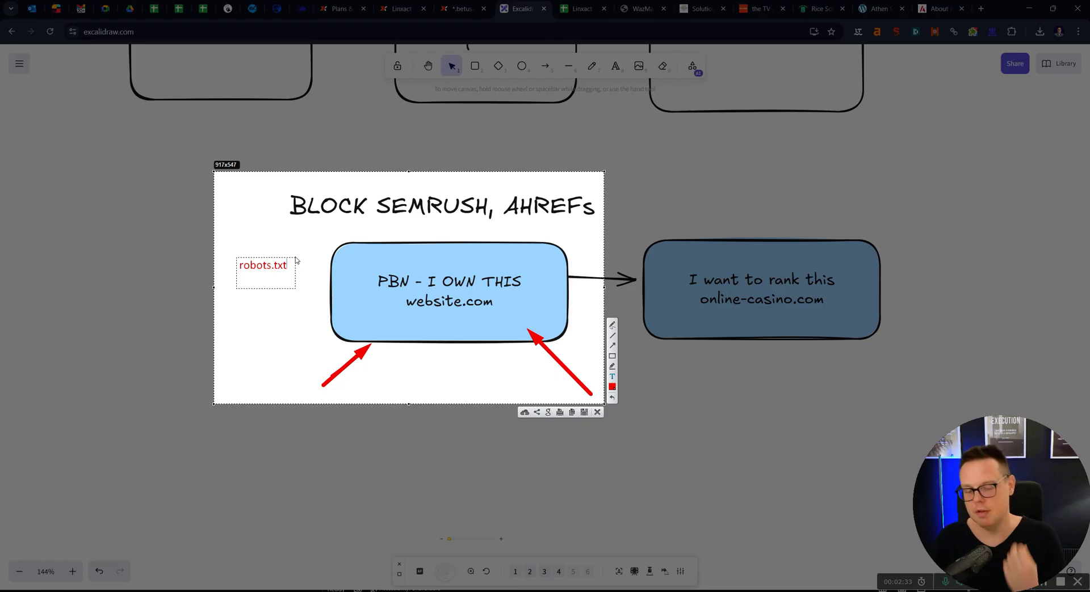
pyautogui.press('Return')
pyautogui.press('Return')
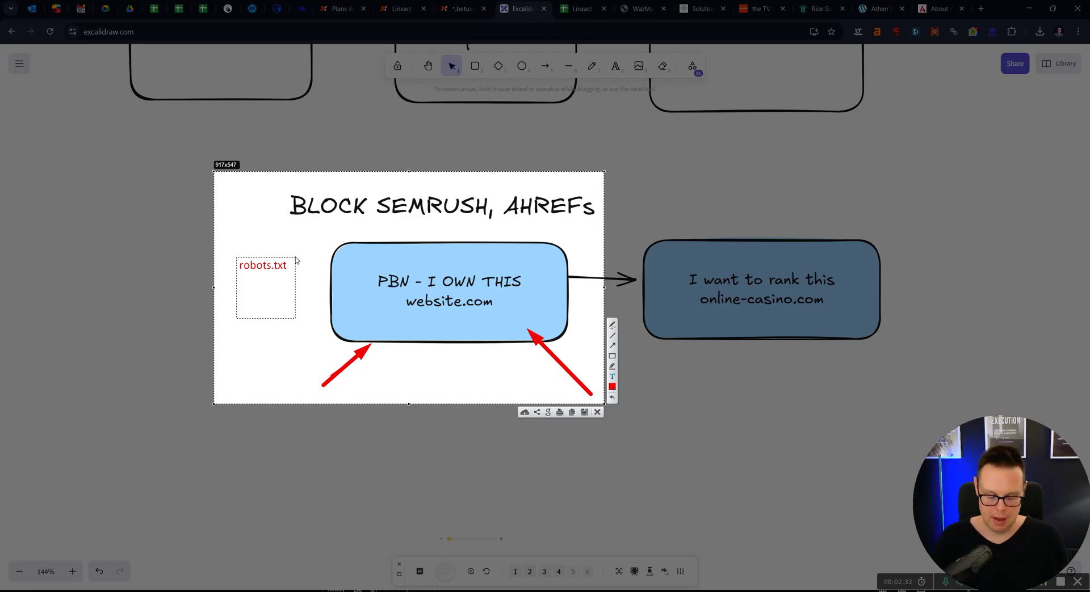
# Step: Extend the red note with "htaccess file", "hard block" and "Cloudflare Rules", and shift it slightly upward
pyautogui.write('htaccess file')
pyautogui.press('Return')
pyautogui.write('hard block')
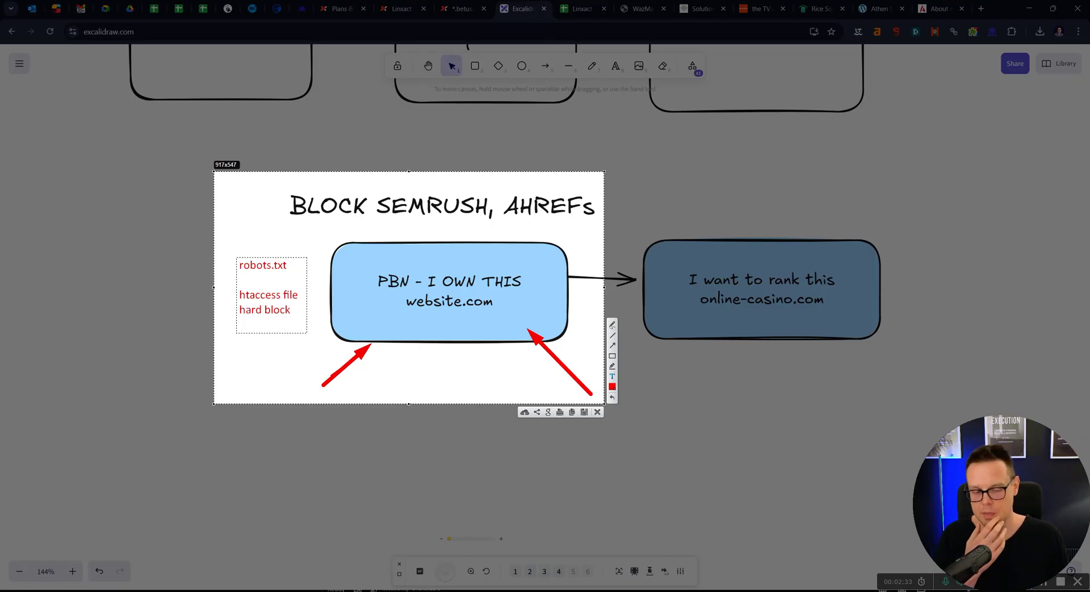
pyautogui.press('Return')
pyautogui.press('Return')
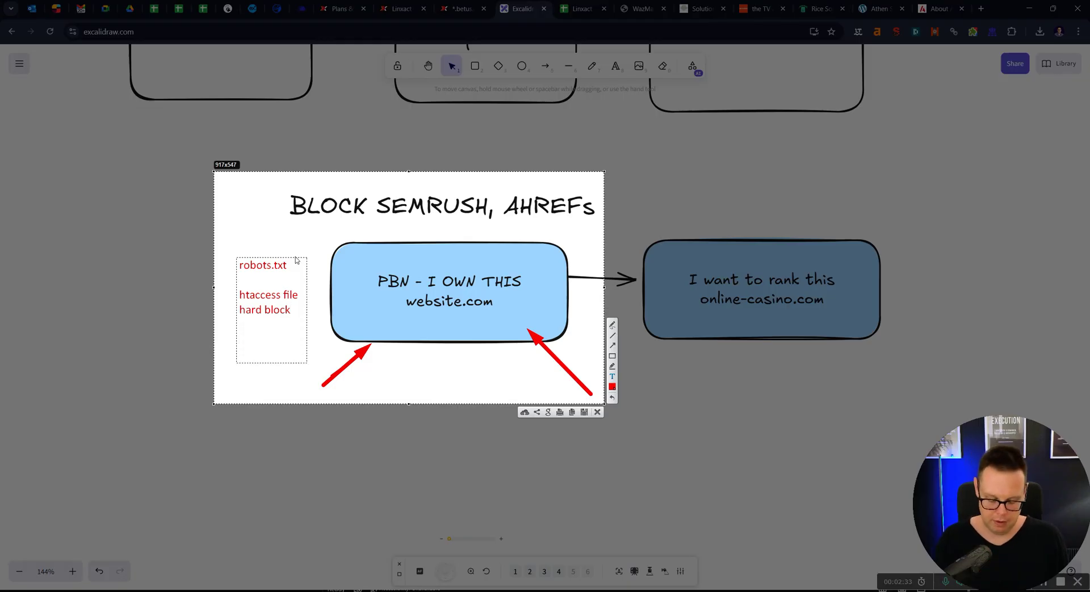
pyautogui.write('Cloudflare Rules')
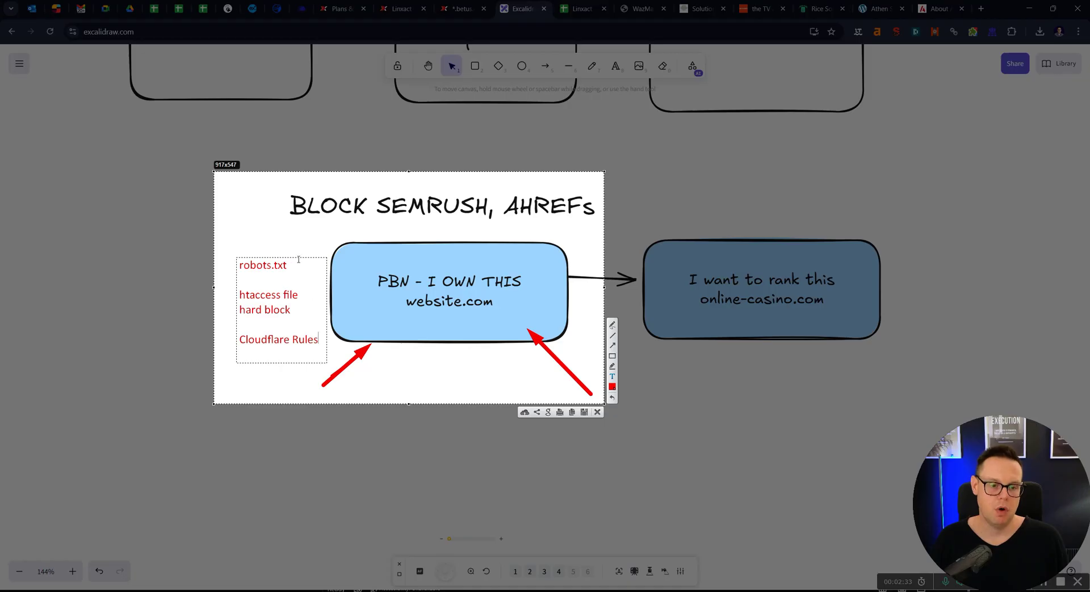
pyautogui.moveTo(301, 245); pyautogui.dragTo(294, 229)
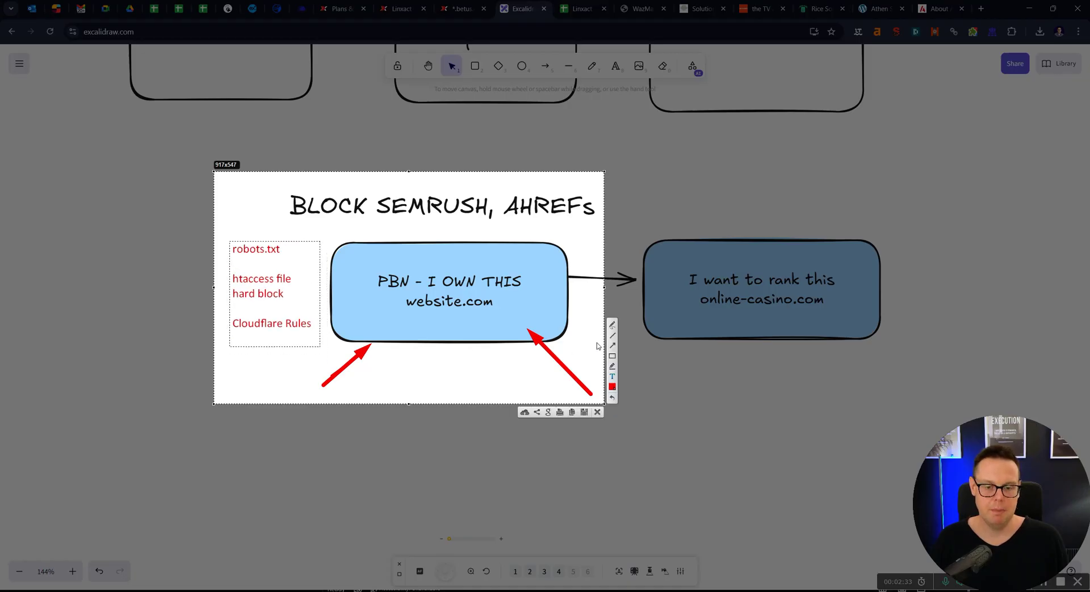
# Step: Annotate the capture in red with an arrow at "Cloudflare Rules" and outlines around the block methods and "SEMRUSH, AHREFs", and close it without saving
pyautogui.click(611, 347)
pyautogui.moveTo(252, 379)
pyautogui.mouseDown()
pyautogui.moveTo(272, 336)
pyautogui.moveTo(303, 328)
pyautogui.moveTo(251, 343)
pyautogui.mouseUp()
pyautogui.click(612, 325)
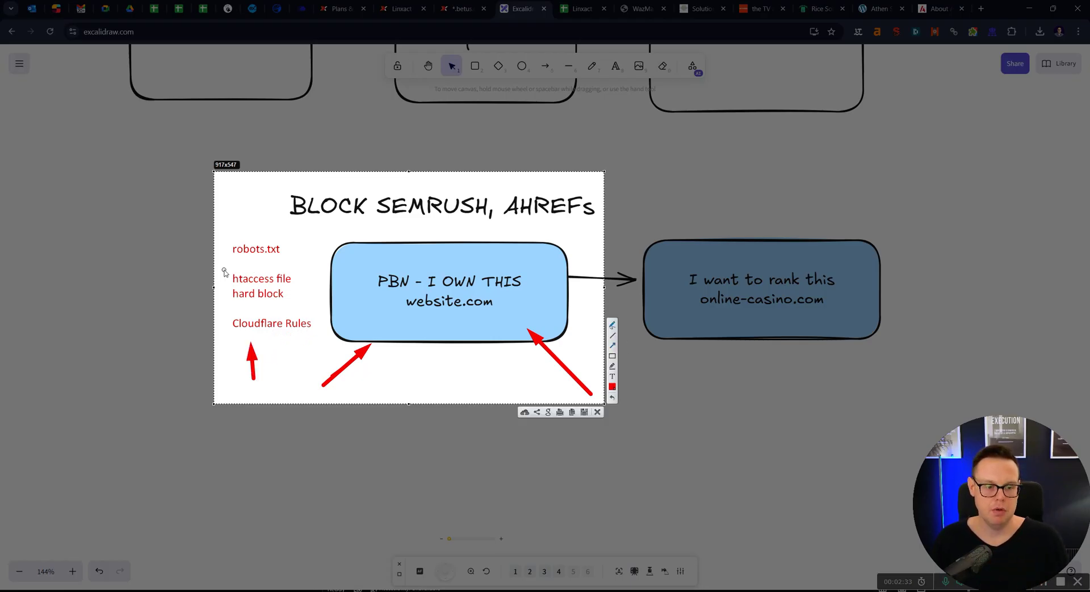
pyautogui.moveTo(223, 268)
pyautogui.mouseDown()
pyautogui.moveTo(317, 265)
pyautogui.moveTo(325, 341)
pyautogui.moveTo(222, 333)
pyautogui.moveTo(221, 293)
pyautogui.moveTo(219, 317)
pyautogui.moveTo(303, 299)
pyautogui.moveTo(307, 266)
pyautogui.mouseUp()
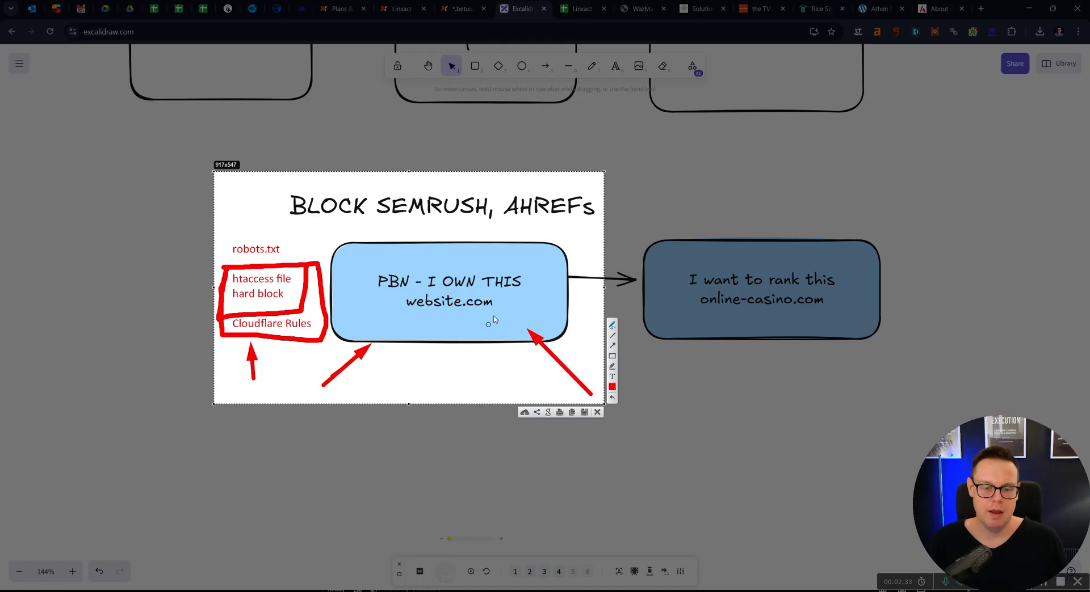
pyautogui.moveTo(374, 170)
pyautogui.mouseDown()
pyautogui.moveTo(373, 209)
pyautogui.moveTo(410, 235)
pyautogui.moveTo(599, 236)
pyautogui.moveTo(588, 180)
pyautogui.moveTo(372, 179)
pyautogui.mouseUp()
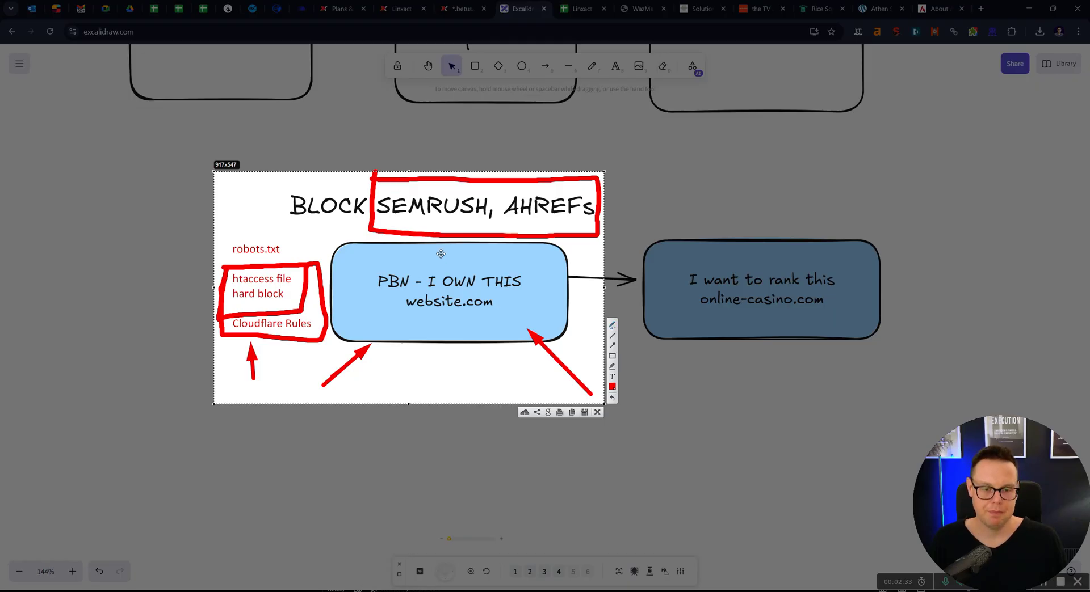
pyautogui.press('Escape')
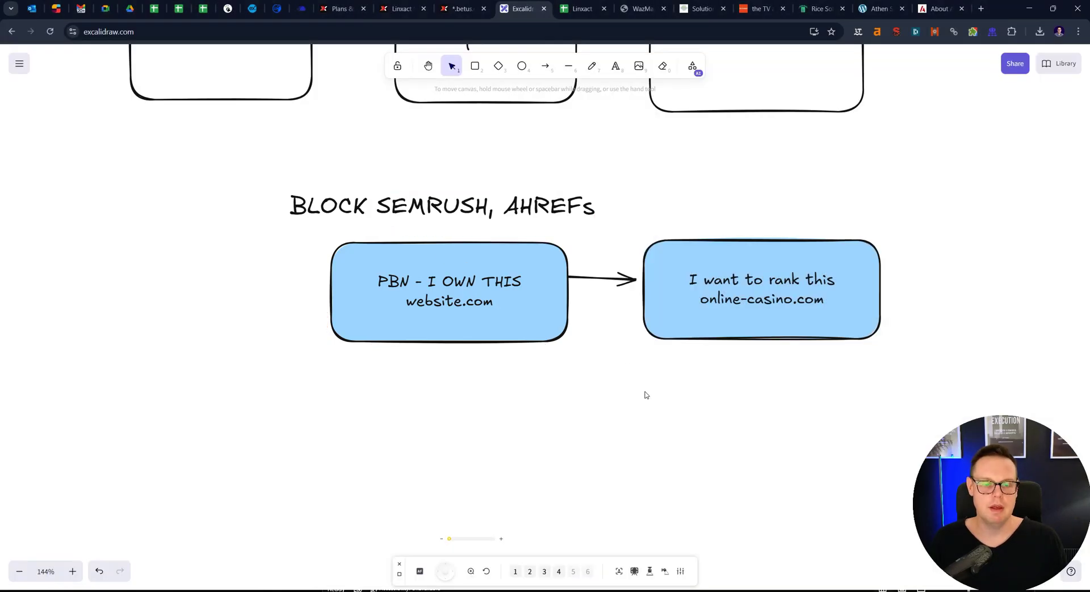
# Step: Capture a 1535x589 area around the heading and both boxes, outline the PBN box freehand in red, and discard the capture
pyautogui.press('Print')
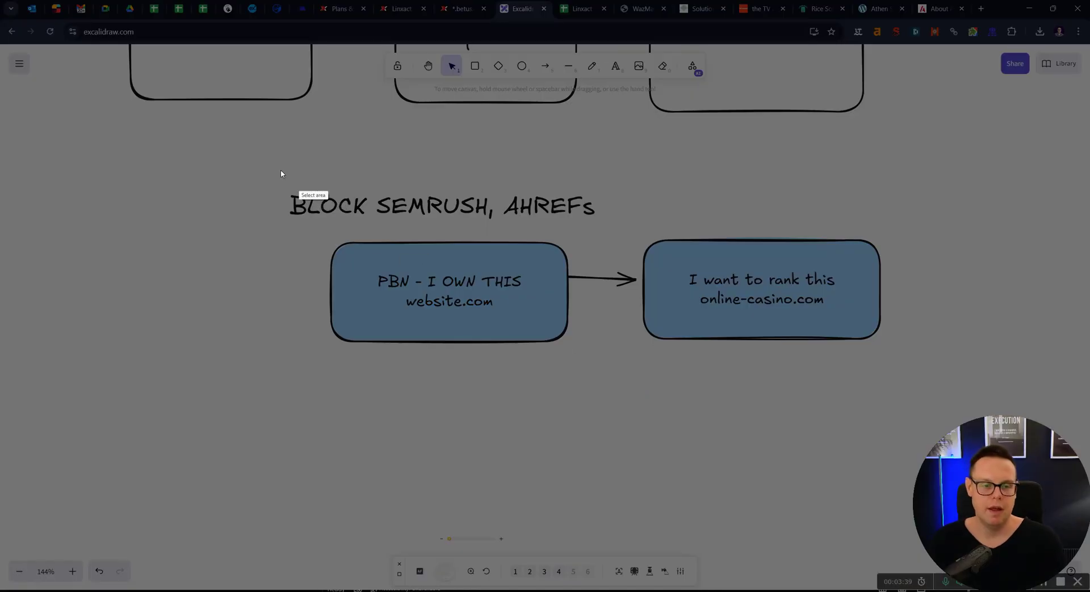
pyautogui.moveTo(262, 164); pyautogui.dragTo(915, 414)
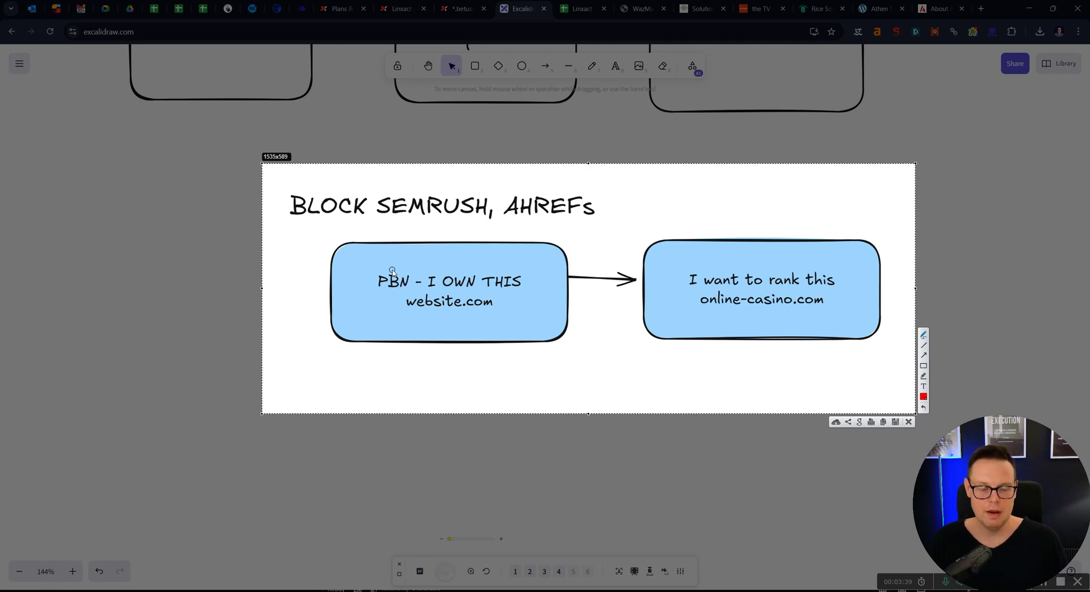
pyautogui.moveTo(353, 242)
pyautogui.mouseDown()
pyautogui.moveTo(329, 309)
pyautogui.moveTo(367, 341)
pyautogui.moveTo(525, 346)
pyautogui.moveTo(574, 307)
pyautogui.moveTo(530, 245)
pyautogui.moveTo(381, 239)
pyautogui.moveTo(330, 267)
pyautogui.moveTo(328, 332)
pyautogui.moveTo(372, 345)
pyautogui.moveTo(528, 350)
pyautogui.moveTo(567, 292)
pyautogui.moveTo(557, 247)
pyautogui.moveTo(400, 245)
pyautogui.moveTo(338, 263)
pyautogui.moveTo(332, 335)
pyautogui.moveTo(357, 341)
pyautogui.mouseUp()
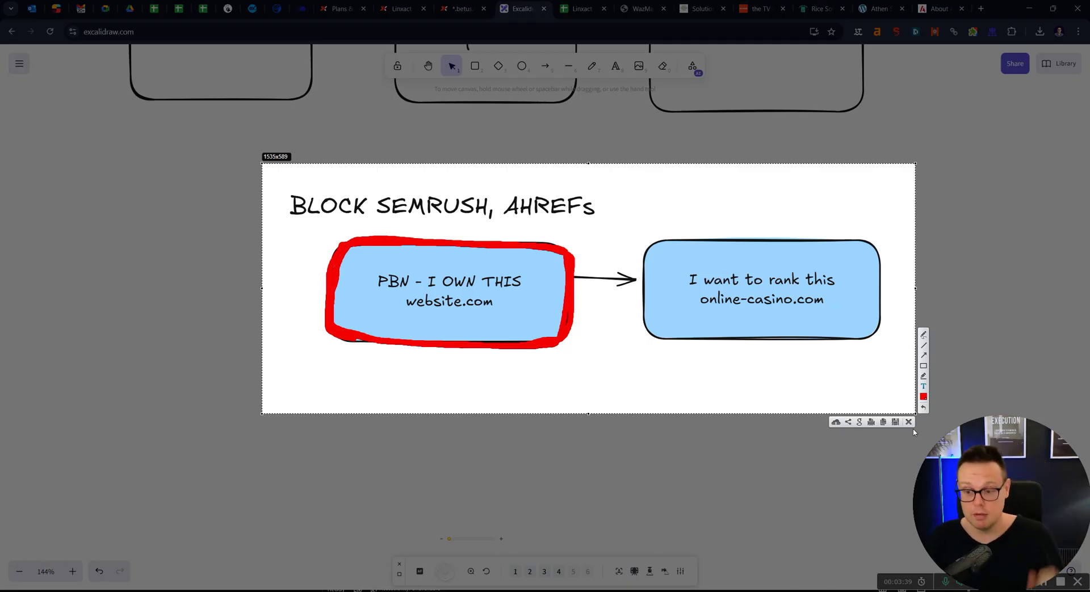
pyautogui.press('Escape')
# Step: Draw a rounded blue box below the PBN box and label it "Wikipedia"
pyautogui.scroll(-2, 312, 306)
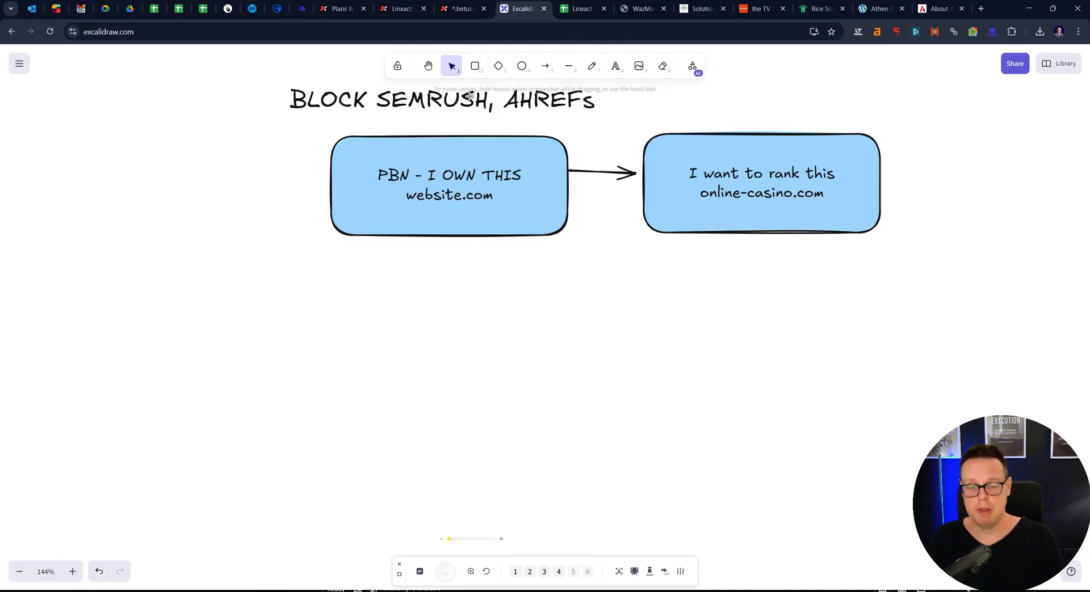
pyautogui.press('r')
pyautogui.moveTo(304, 283); pyautogui.dragTo(601, 413)
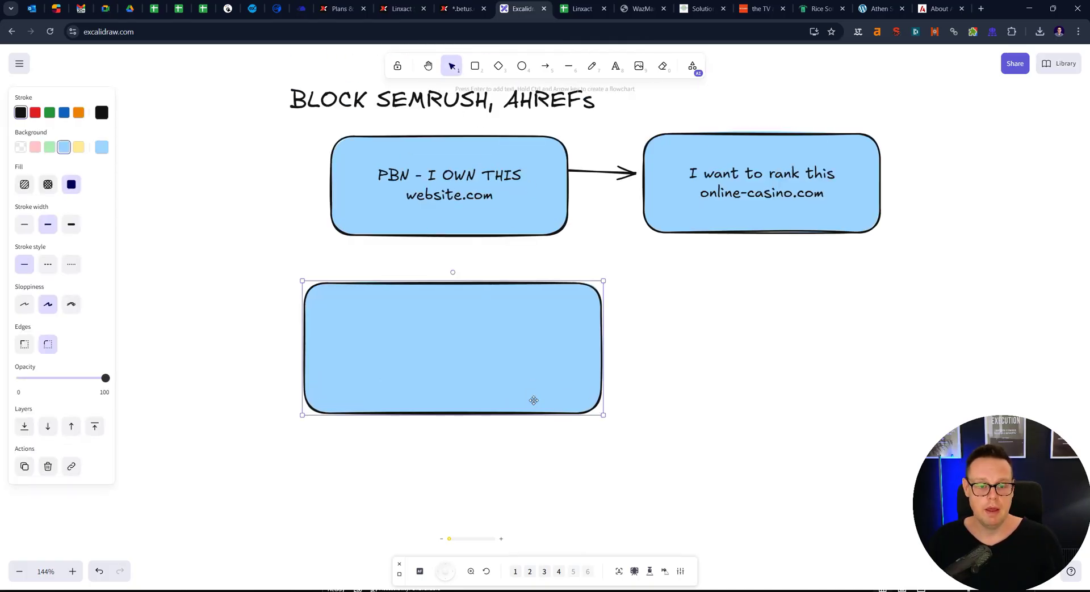
pyautogui.doubleClick(445, 352)
pyautogui.write('Wikipedia')
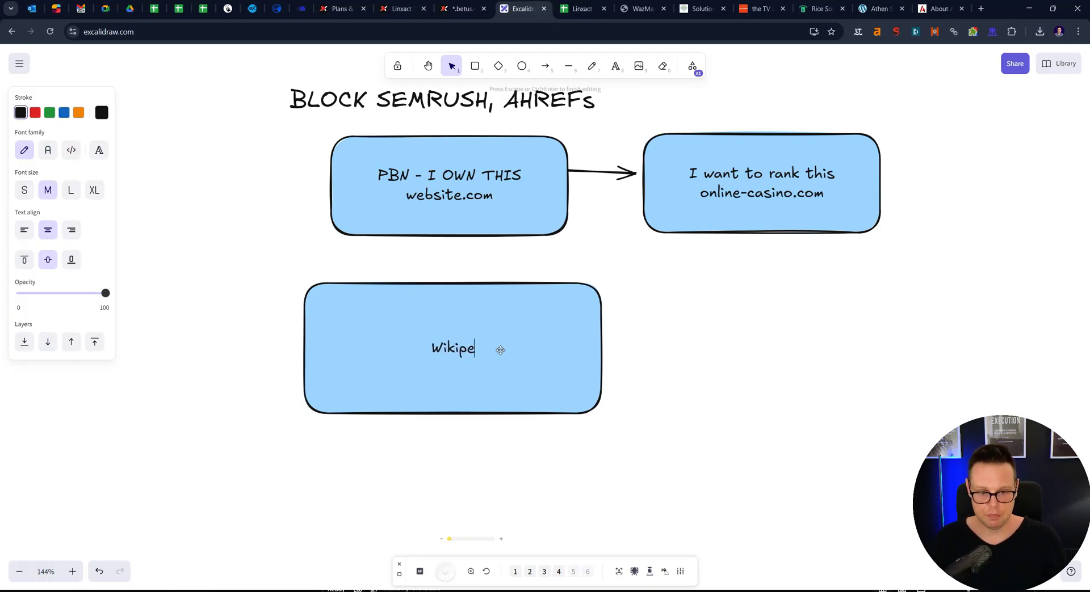
pyautogui.click(648, 360)
# Step: Draw a horizontal arrow from the Wikipedia box's right edge into the blank space beside it
pyautogui.press('a')
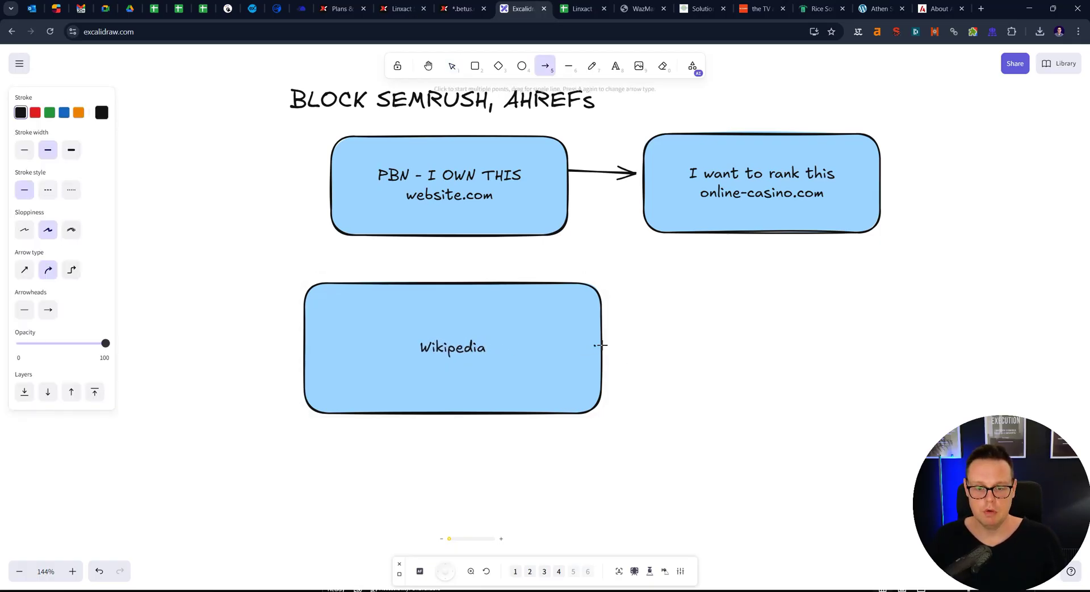
pyautogui.moveTo(597, 345)
pyautogui.mouseDown()
pyautogui.moveTo(706, 341)
pyautogui.moveTo(693, 343)
pyautogui.mouseUp()
pyautogui.click(750, 344)
pyautogui.click(705, 341)
pyautogui.click(626, 315)
# Step: Delete the Wikipedia box below the PBN box
pyautogui.scroll(3, 624, 301)
pyautogui.click(427, 341)
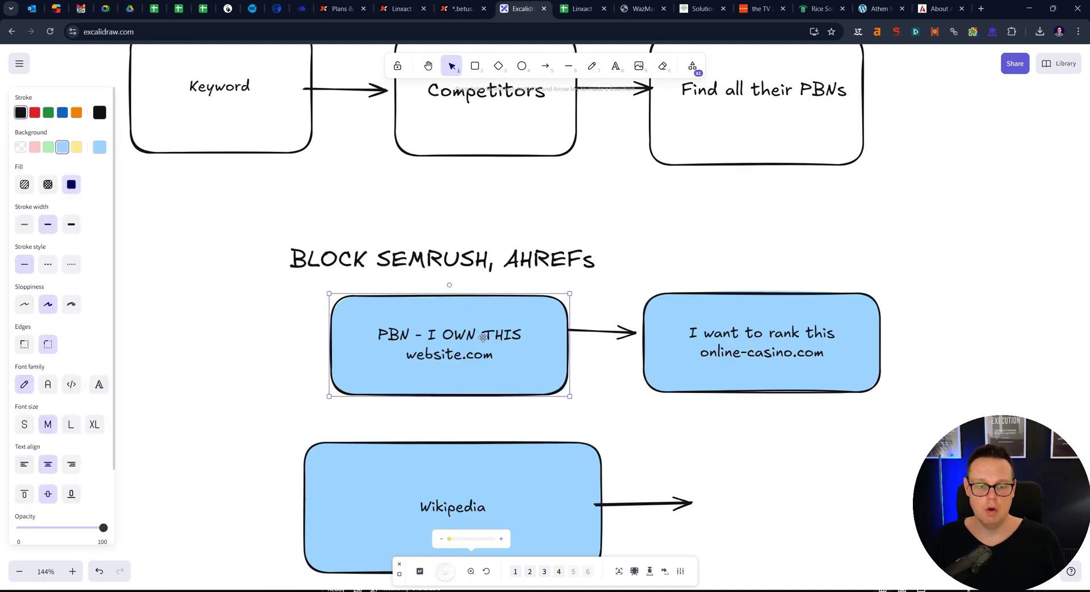
pyautogui.moveTo(427, 342); pyautogui.dragTo(418, 339)
pyautogui.scroll(5, 420, 365)
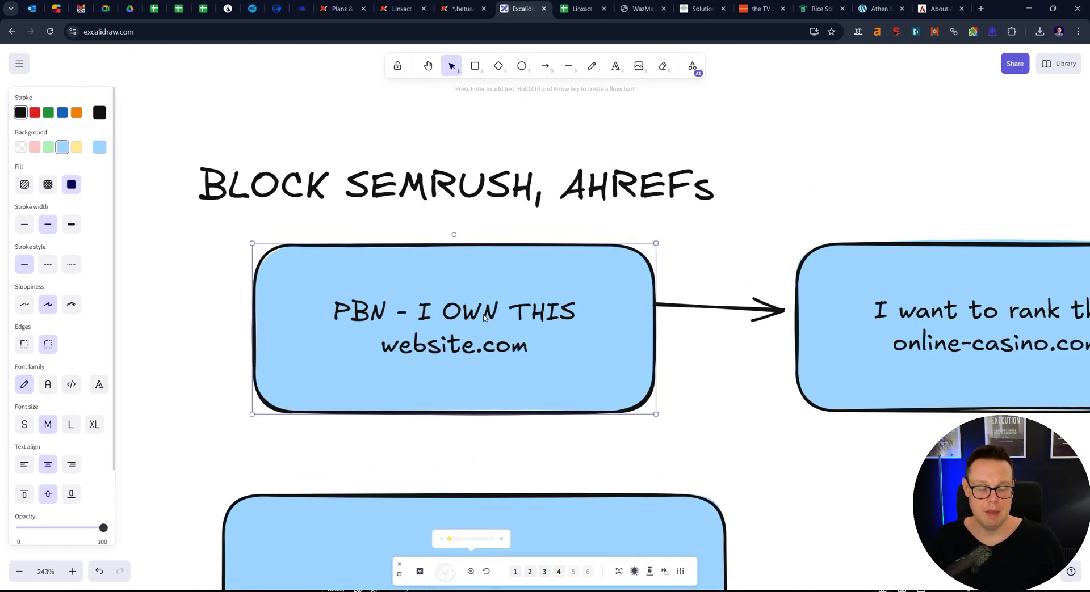
pyautogui.click(585, 491)
pyautogui.moveTo(598, 515); pyautogui.dragTo(598, 525)
pyautogui.press('Delete')
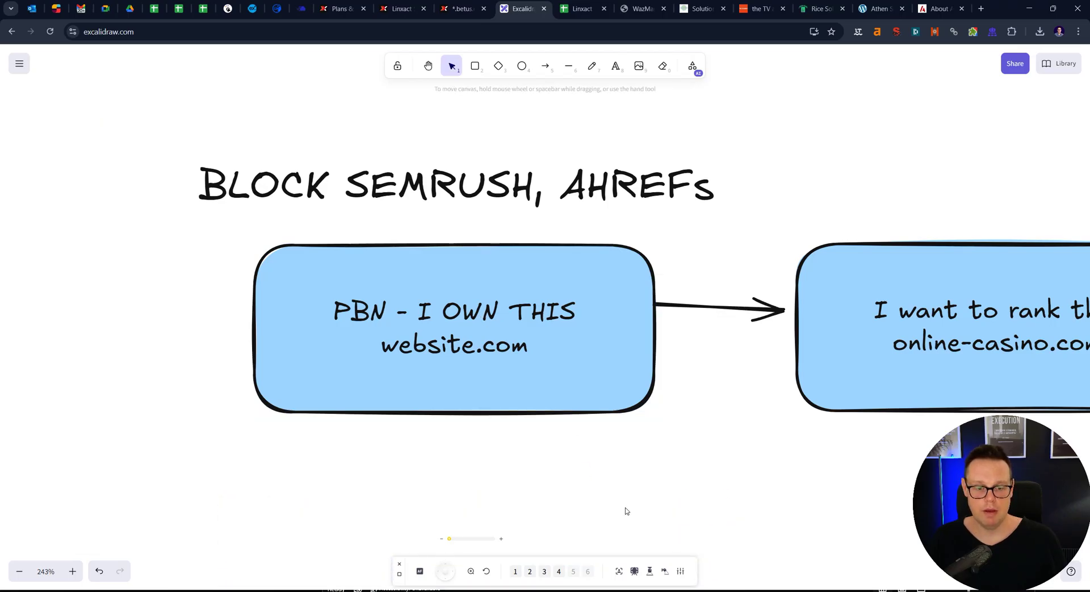
# Step: Highlight "SEMRUSH, AHREFs" in the heading and select the PBN box beneath it
pyautogui.click(524, 360)
pyautogui.click(502, 442)
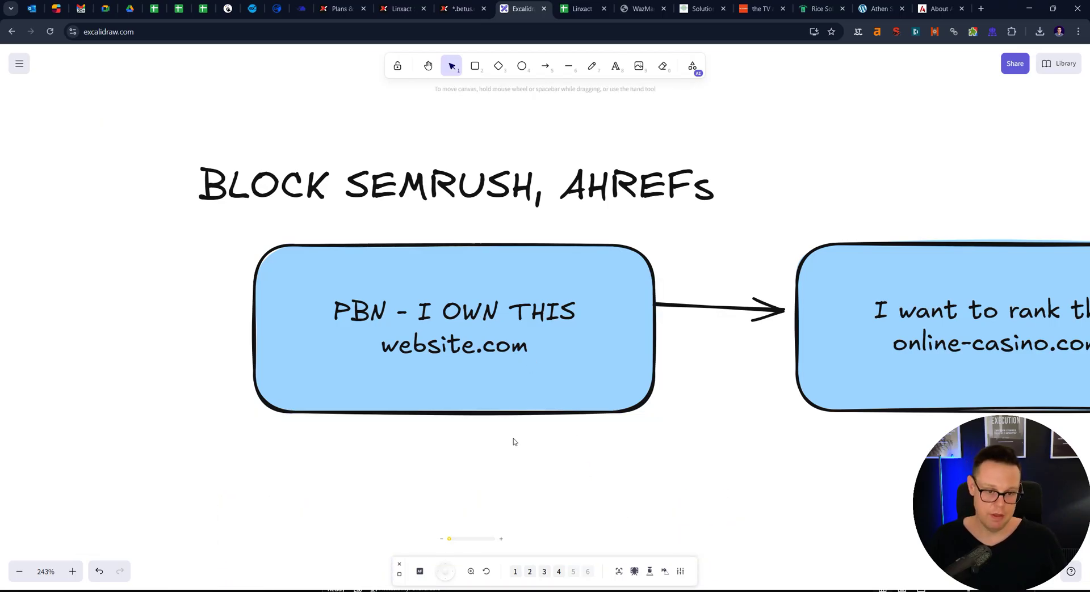
pyautogui.click(534, 346)
pyautogui.click(594, 206)
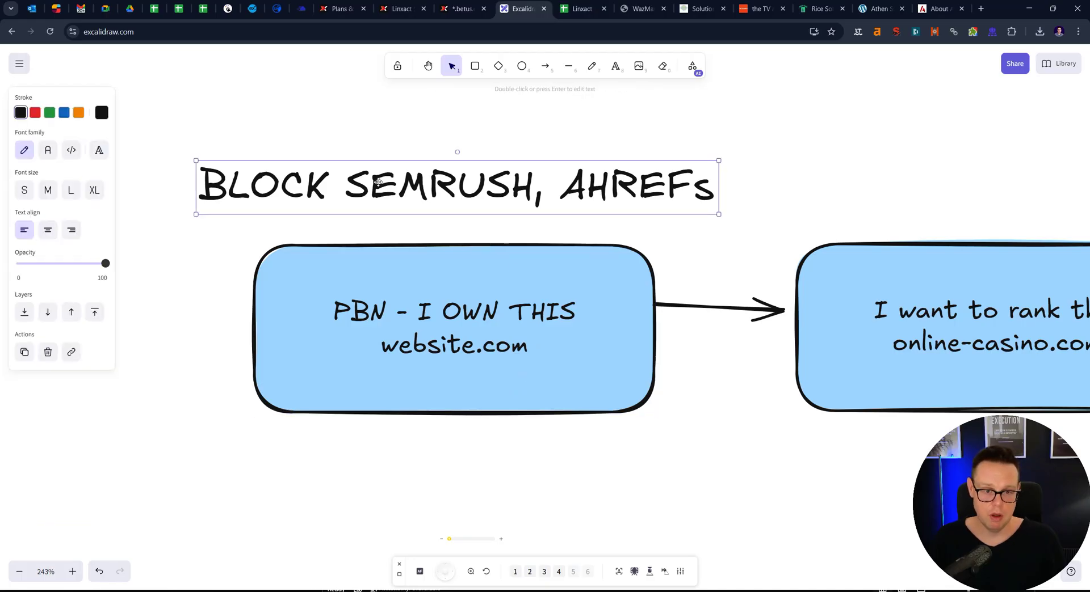
pyautogui.doubleClick(350, 182)
pyautogui.moveTo(347, 183); pyautogui.dragTo(717, 187)
pyautogui.click(587, 306)
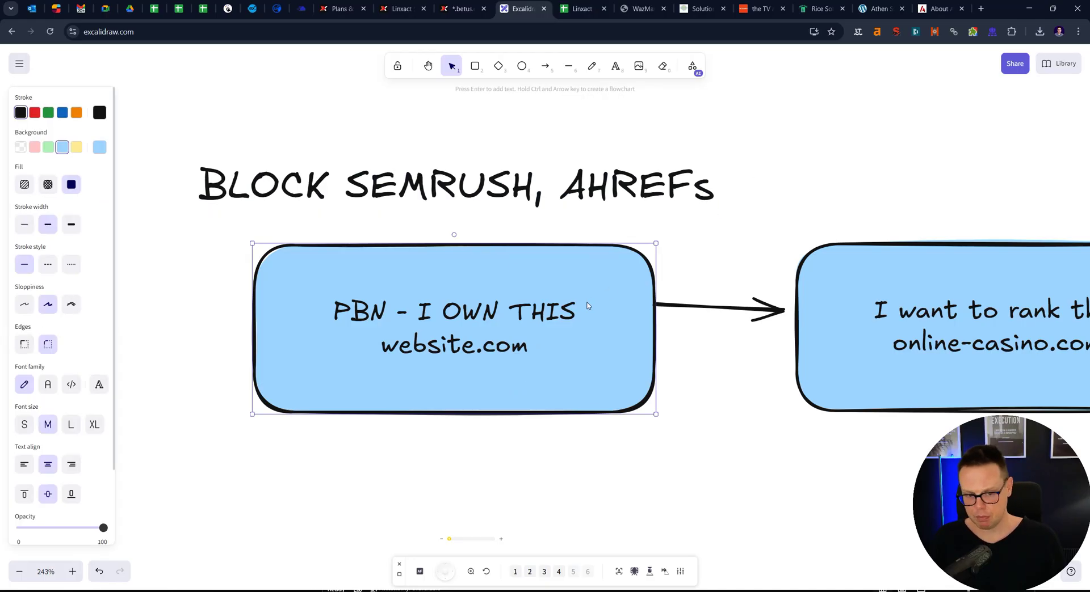
# Step: Compare the Linxact results for betus.com.pa with the Excalidraw diagram, and display the visible PBN domains
pyautogui.click(461, 8)
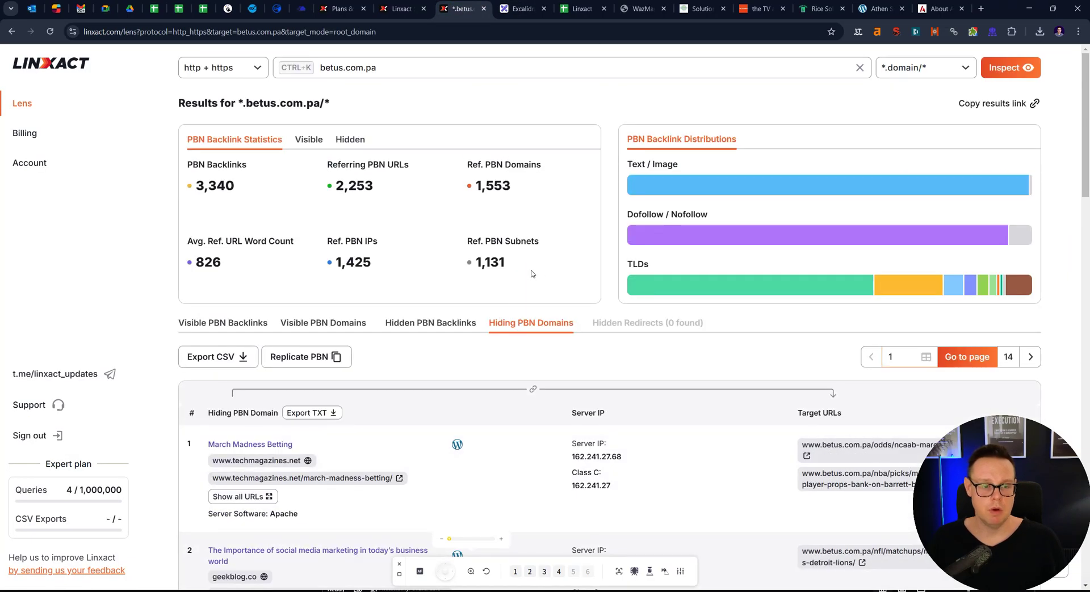
pyautogui.hotkey('ctrl', '+')
pyautogui.hotkey('ctrl', '-')
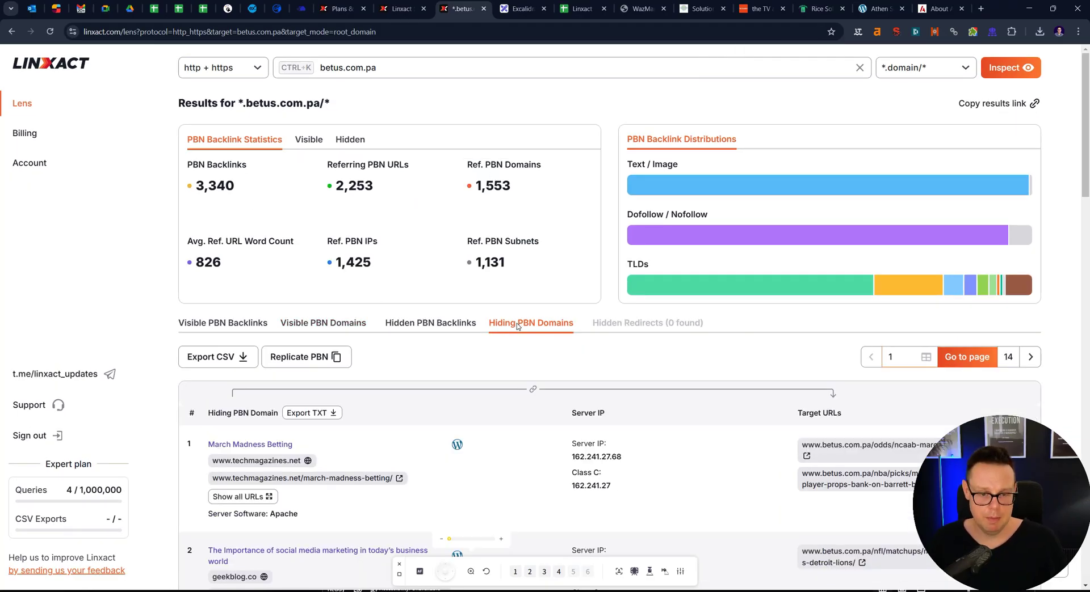
pyautogui.click(519, 9)
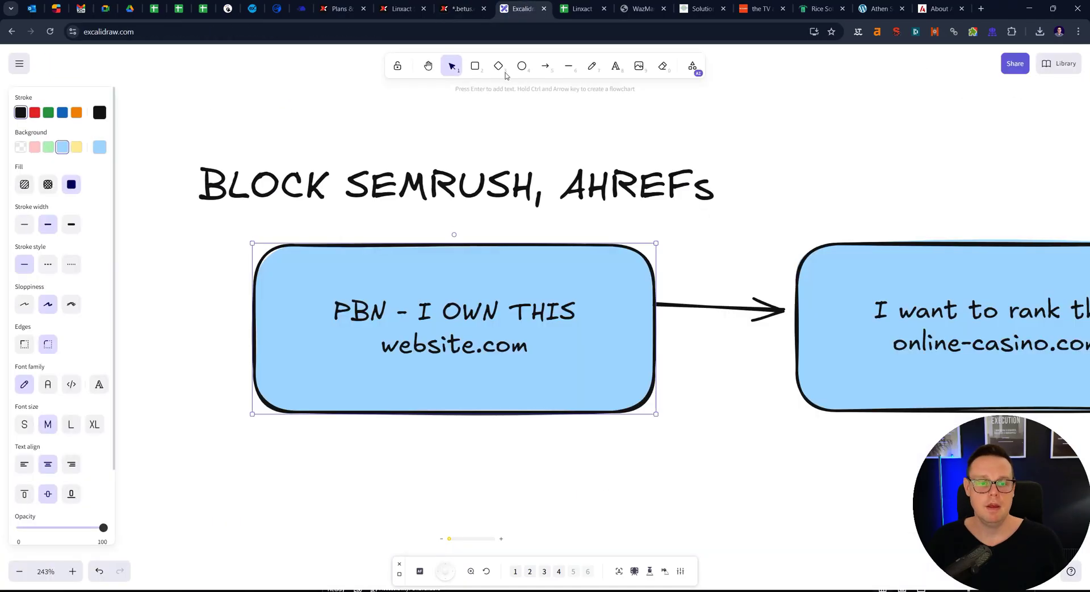
pyautogui.click(453, 196)
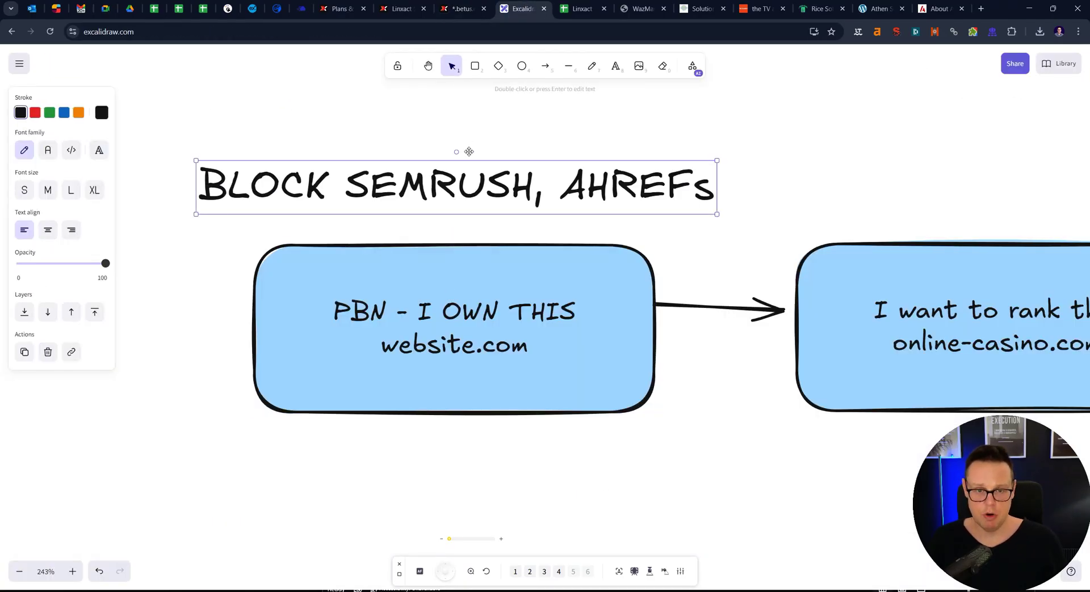
pyautogui.click(460, 8)
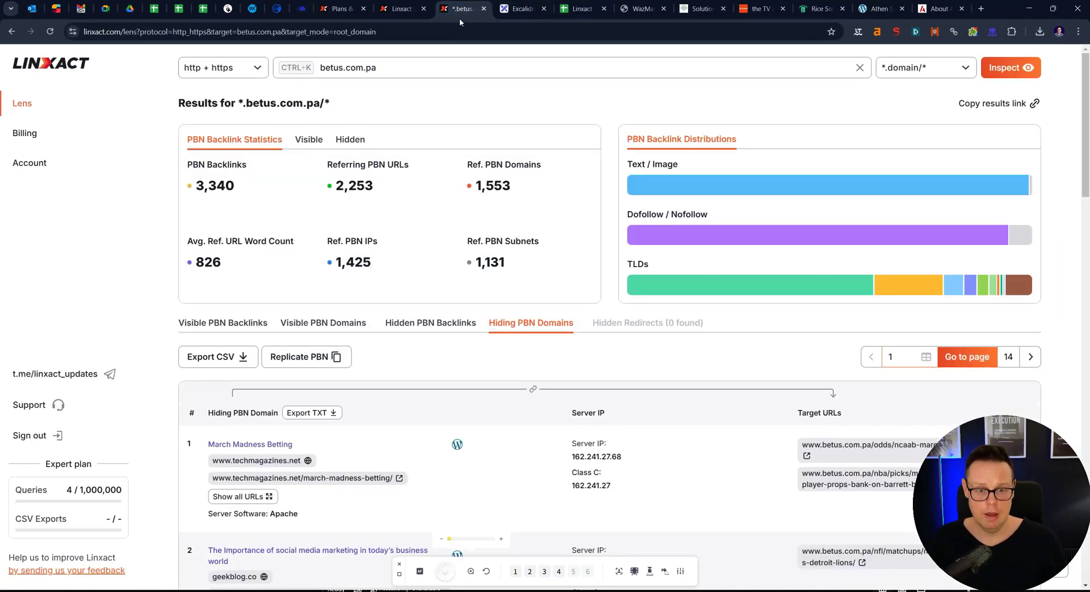
pyautogui.click(315, 328)
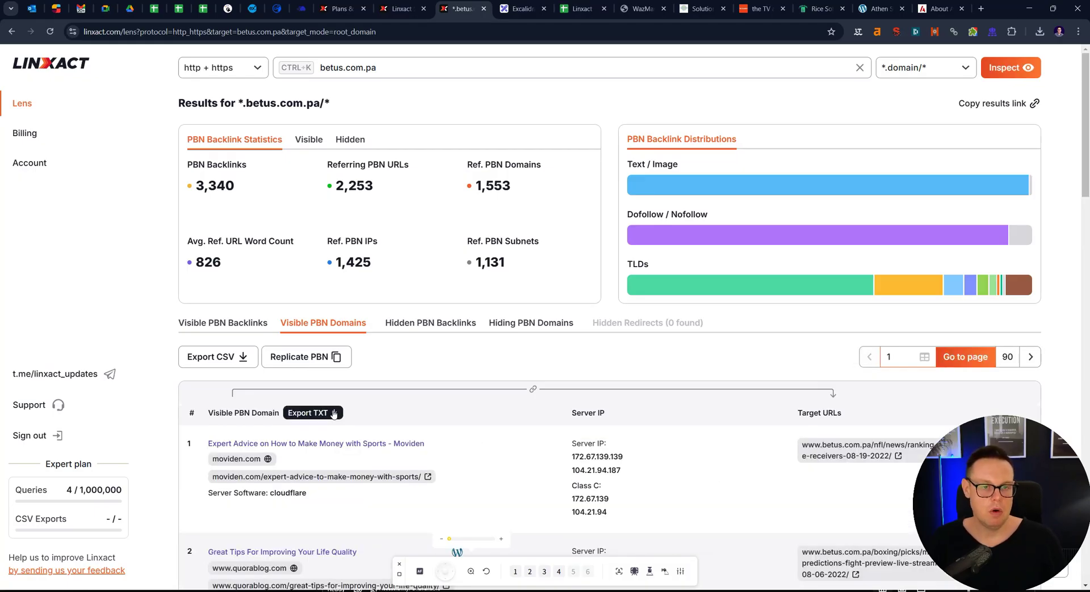
# Step: Review the Linxact pricing page, highlighting the data scope of the Expert and Discovery plans
pyautogui.click(339, 9)
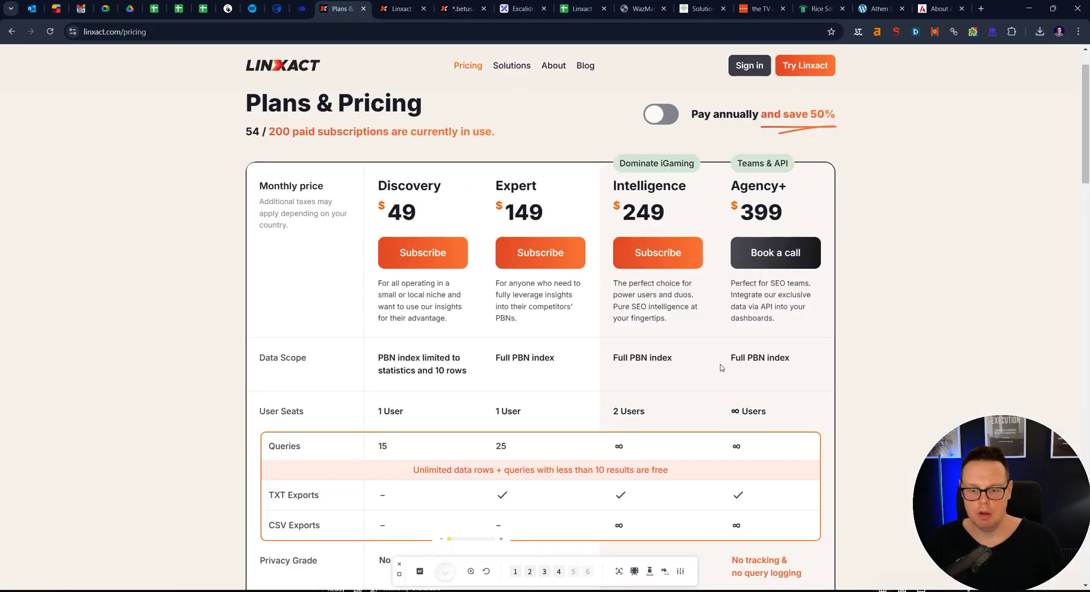
pyautogui.moveTo(497, 353); pyautogui.dragTo(556, 364)
pyautogui.click(556, 366)
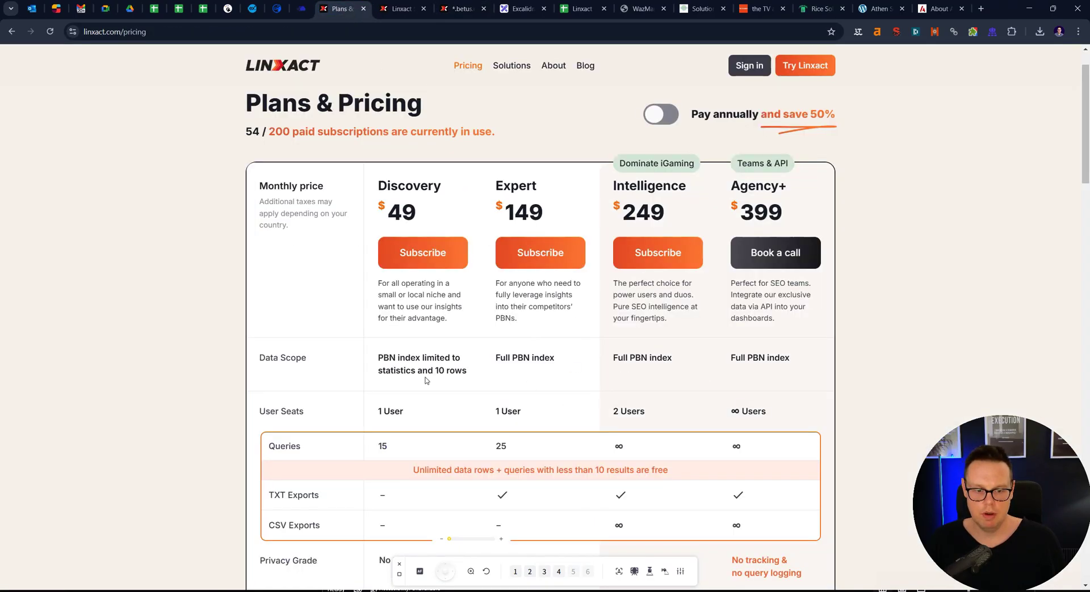
pyautogui.moveTo(381, 354); pyautogui.dragTo(463, 374)
pyautogui.click(454, 375)
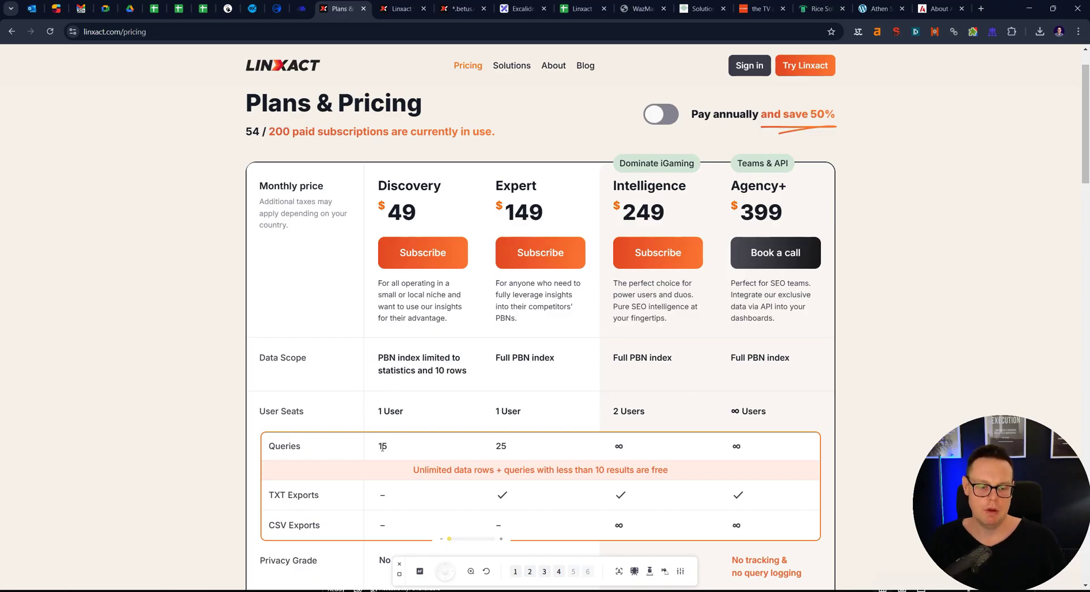
pyautogui.moveTo(391, 367); pyautogui.dragTo(475, 377)
pyautogui.click(474, 377)
# Step: Return to the betus.com.pa results and highlight the results heading and the number of referring PBN domains
pyautogui.click(400, 9)
pyautogui.click(456, 9)
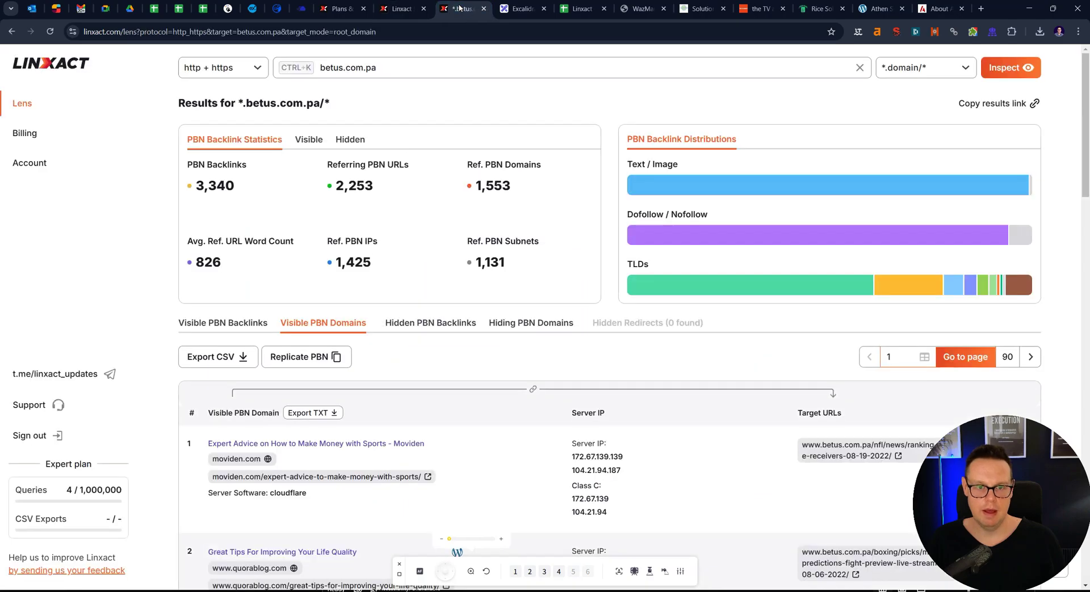
pyautogui.tripleClick(477, 169)
pyautogui.click(539, 192)
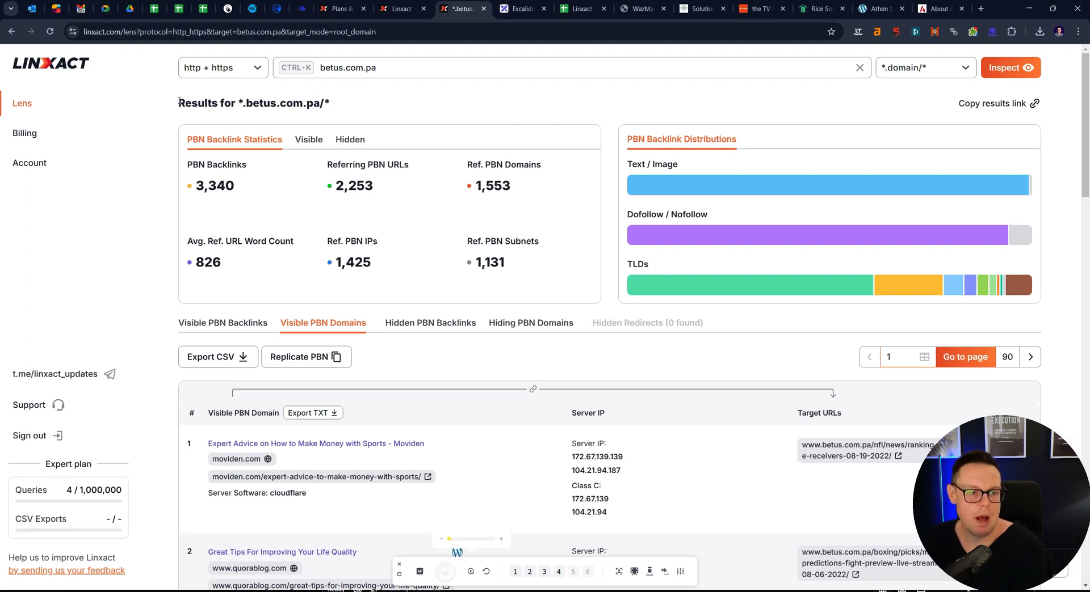
pyautogui.moveTo(178, 103); pyautogui.dragTo(377, 105)
pyautogui.click(377, 105)
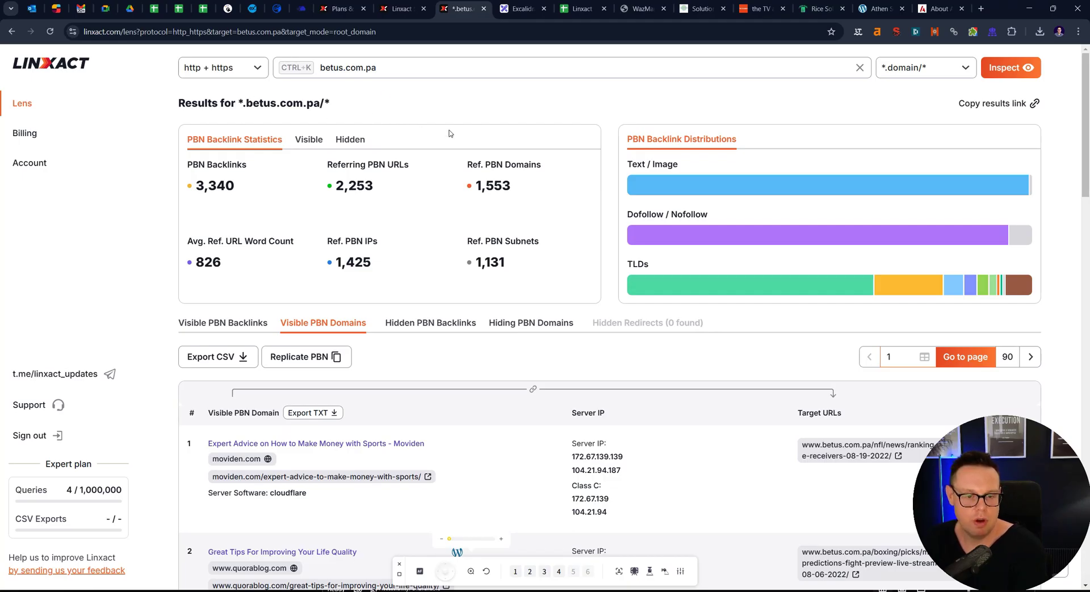
pyautogui.moveTo(476, 180); pyautogui.dragTo(518, 188)
pyautogui.click(524, 191)
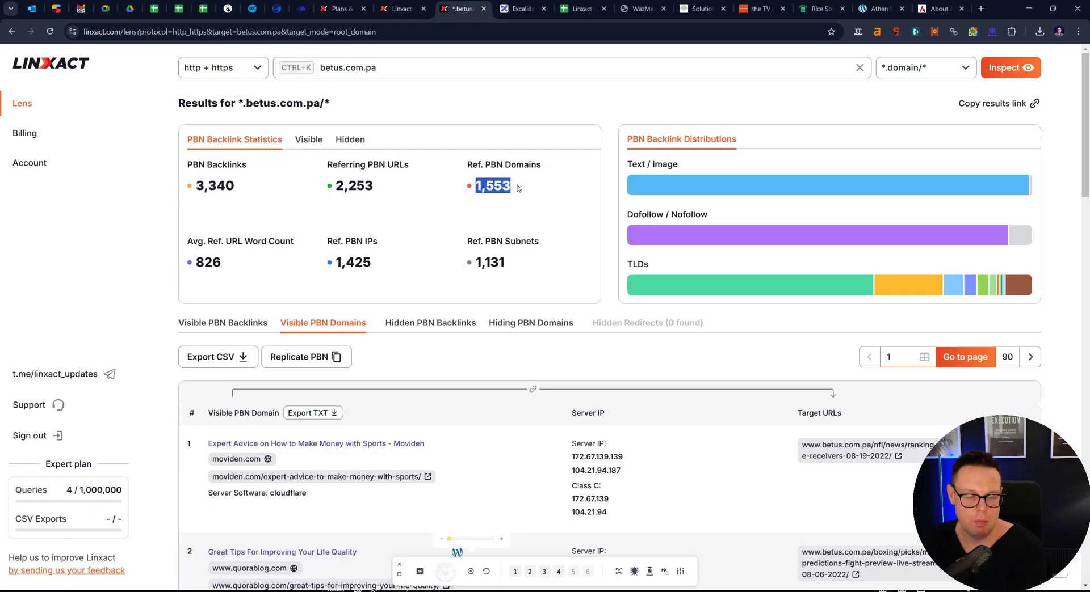
pyautogui.click(507, 213)
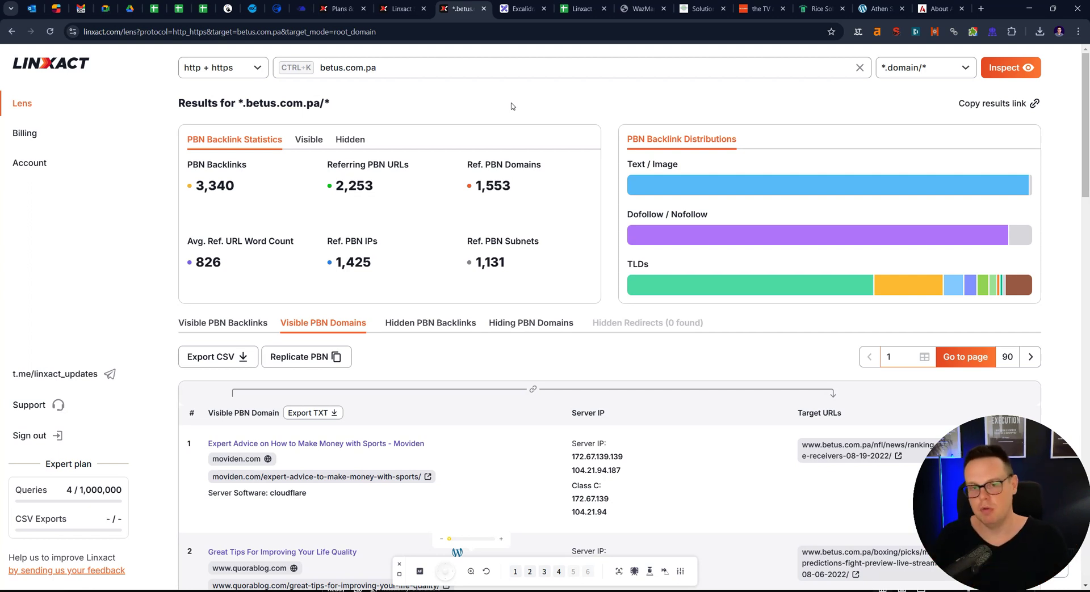
# Step: Switch to the Linxact spreadsheet in Google Sheets and rename Sheet2 as "Online casino"
pyautogui.click(587, 5)
pyautogui.click(509, 245)
pyautogui.scroll(8, 508, 249)
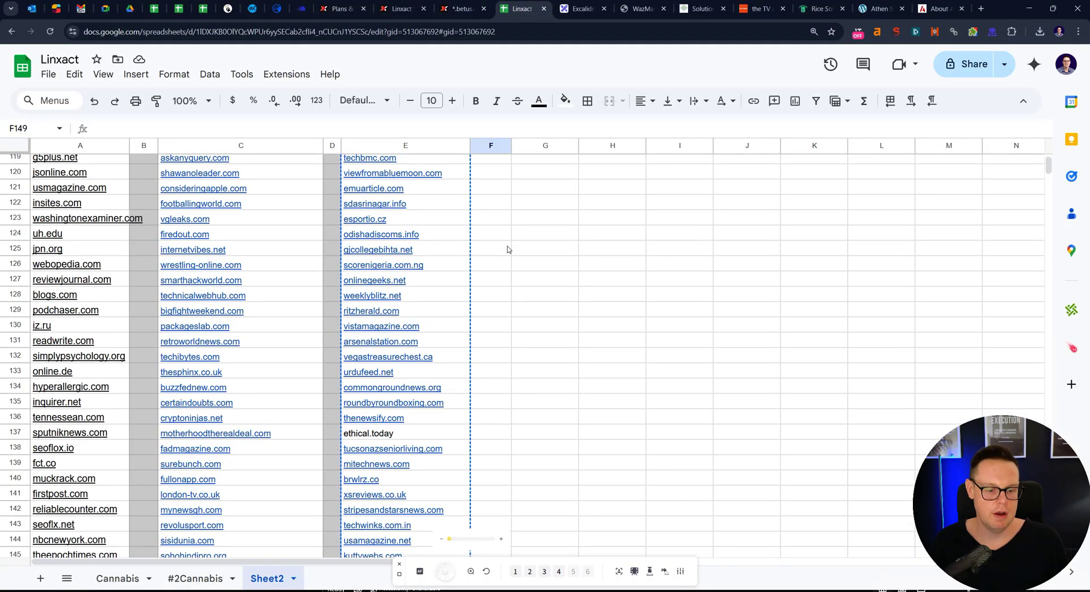
pyautogui.scroll(20, 508, 249)
pyautogui.doubleClick(270, 580)
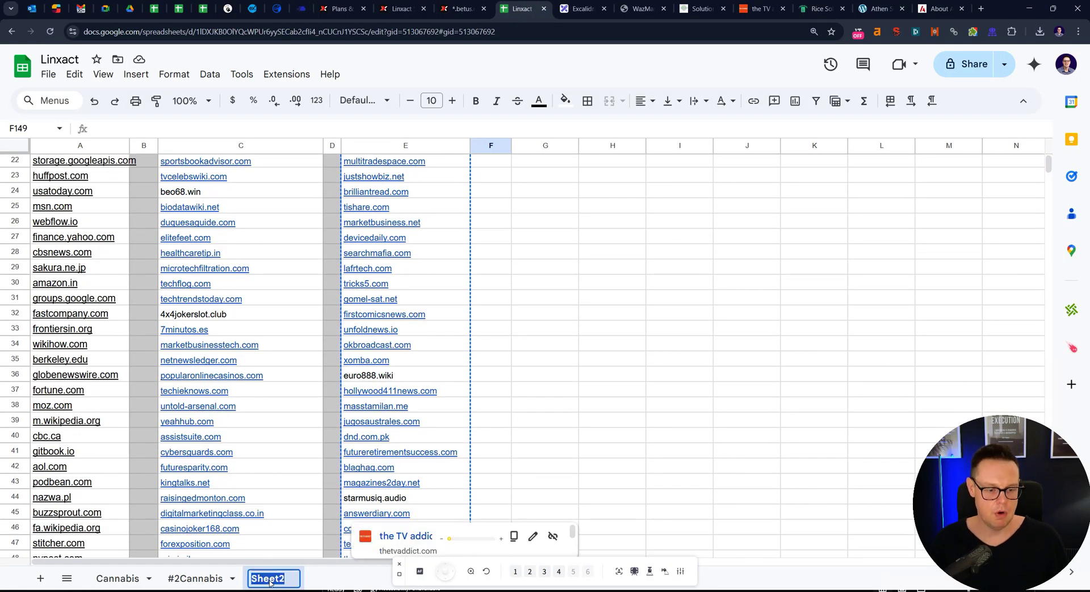
pyautogui.write('Online casino')
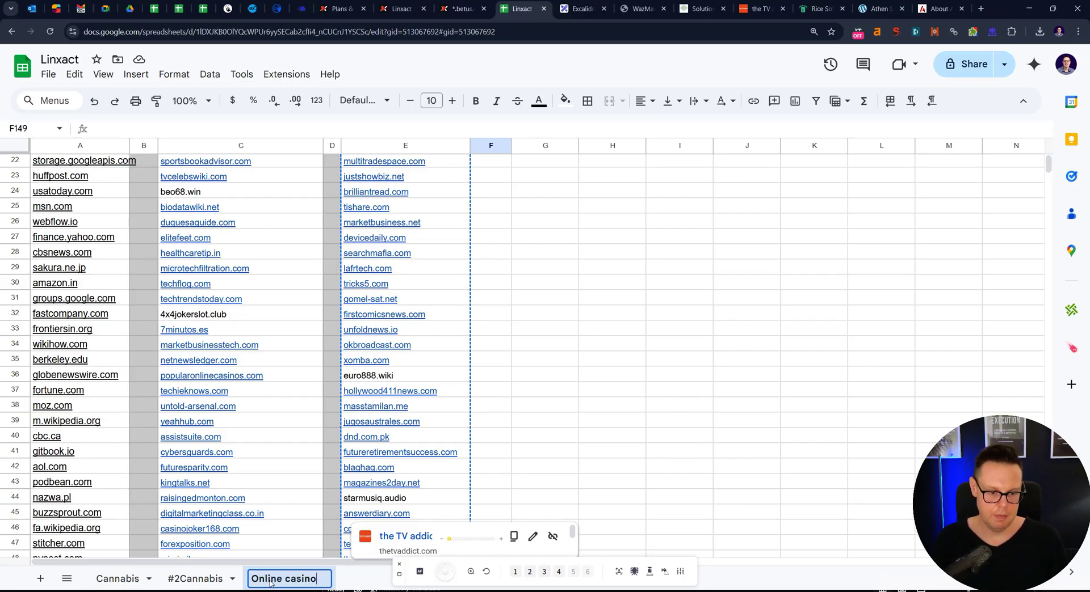
pyautogui.press('Return')
pyautogui.click(534, 274)
pyautogui.scroll(5, 535, 284)
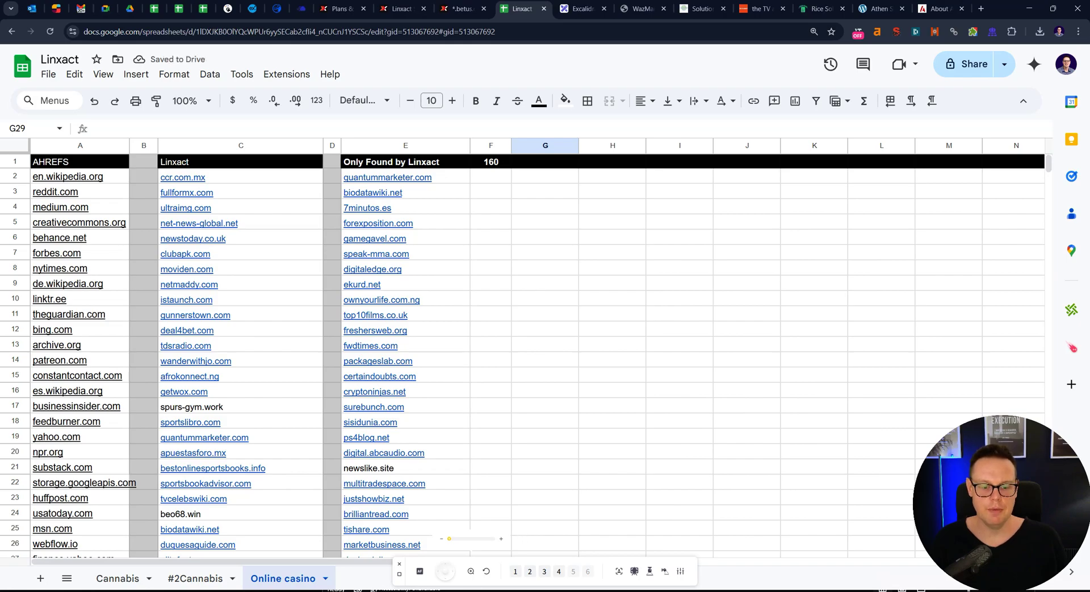
# Step: Switch to the betus.com.pa online casino page to show the analysed site, and return to the Linxact spreadsheet
pyautogui.hotkey('alt', 'Tab')
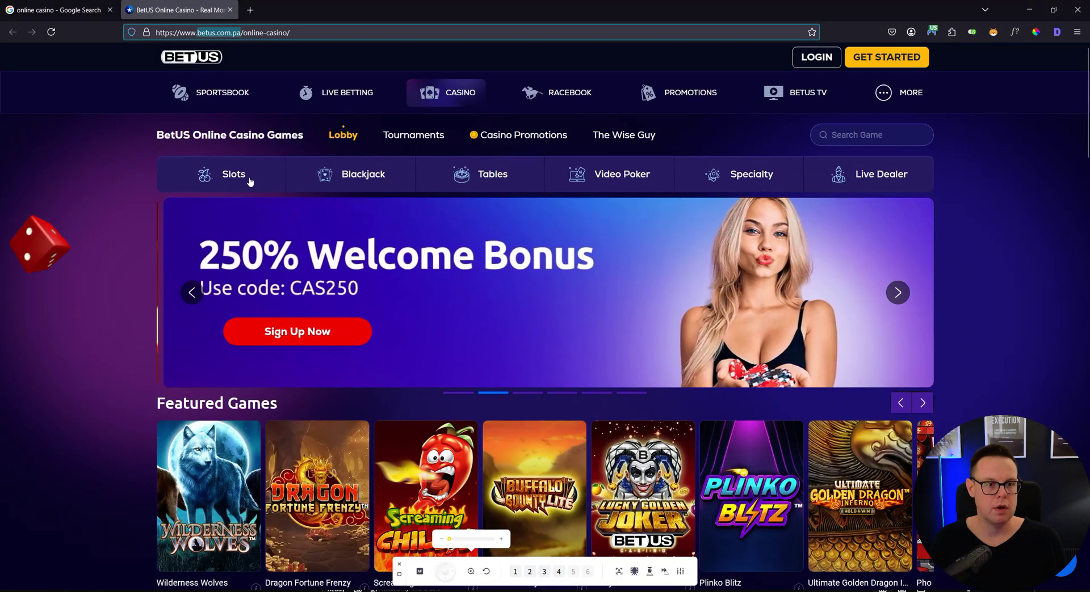
pyautogui.click(280, 32)
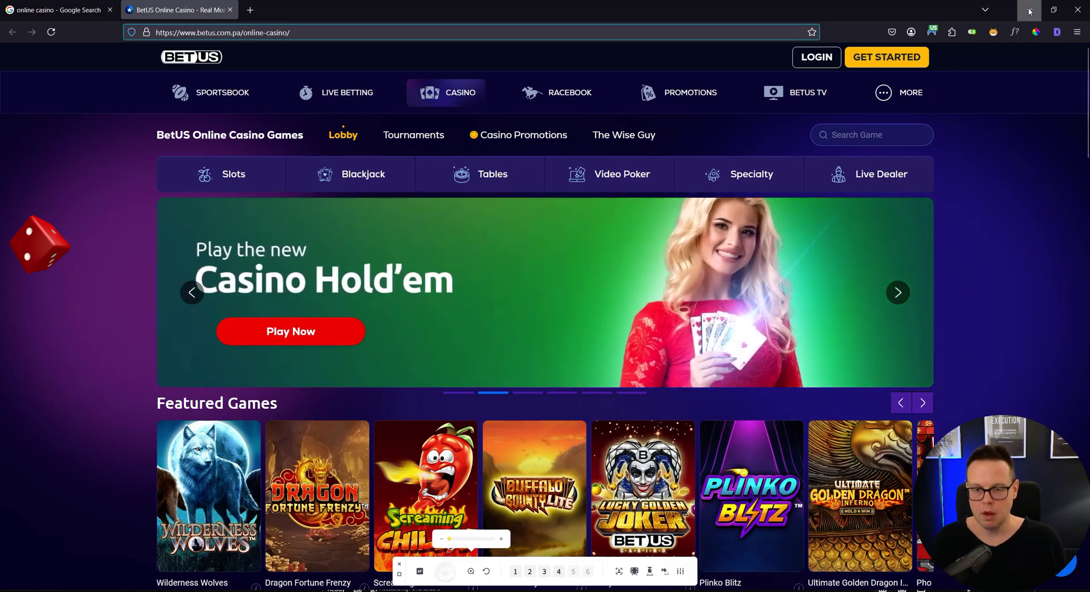
pyautogui.click(1038, 12)
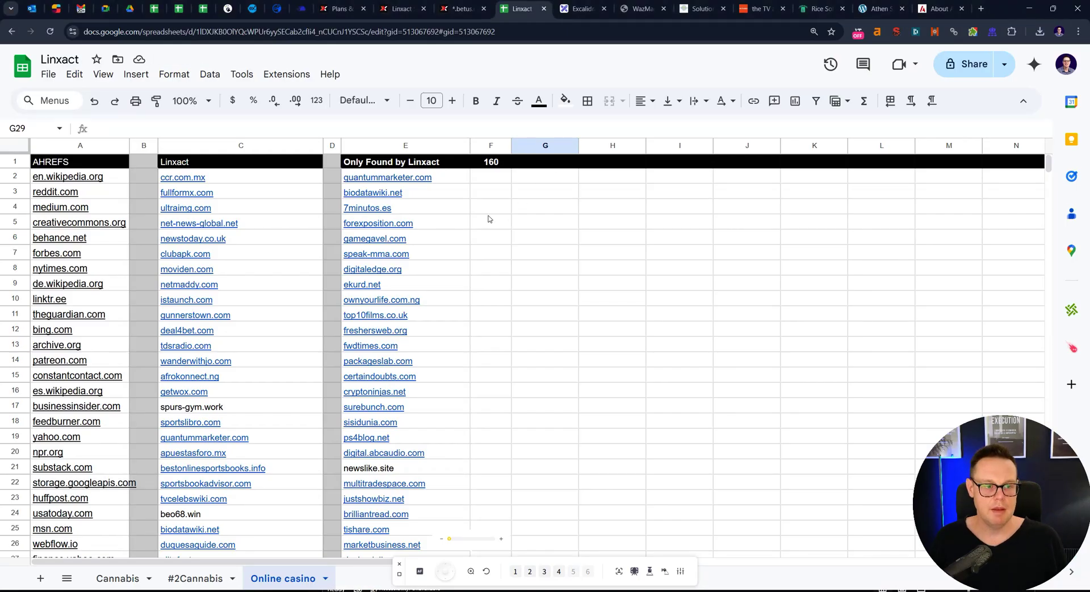
# Step: Compare the AHREFS and Linxact columns on the Online casino sheet by highlighting each and looking through the domain lists
pyautogui.click(99, 149)
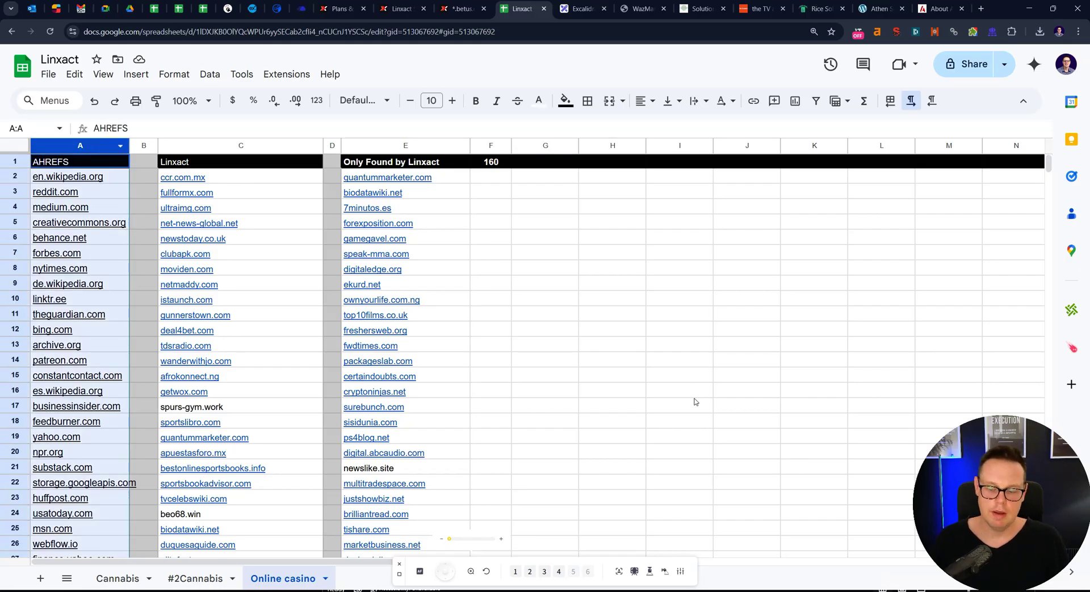
pyautogui.click(268, 143)
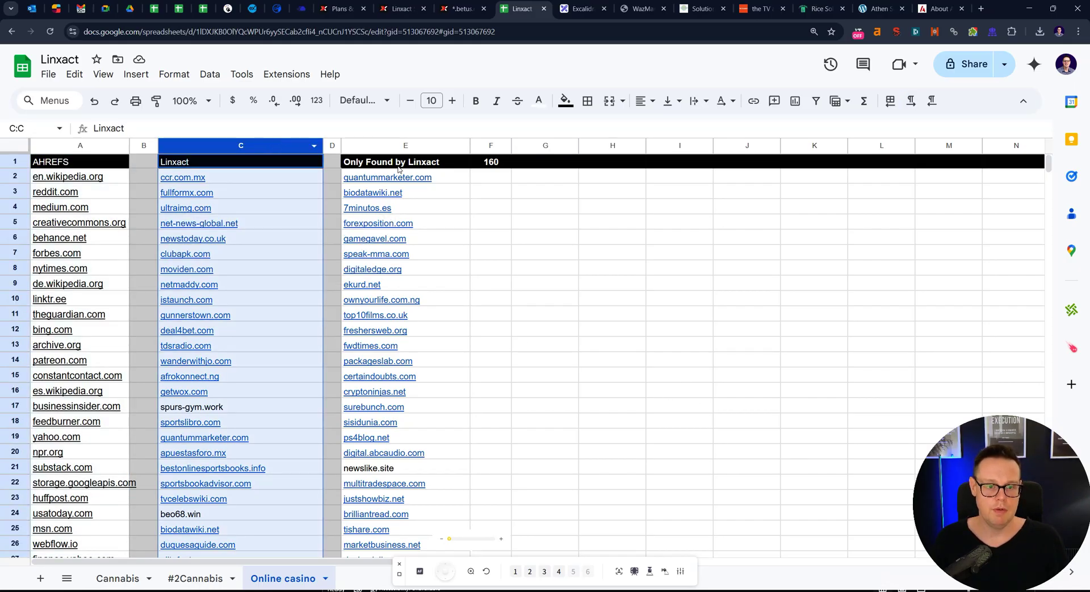
pyautogui.scroll(-15, 292, 190)
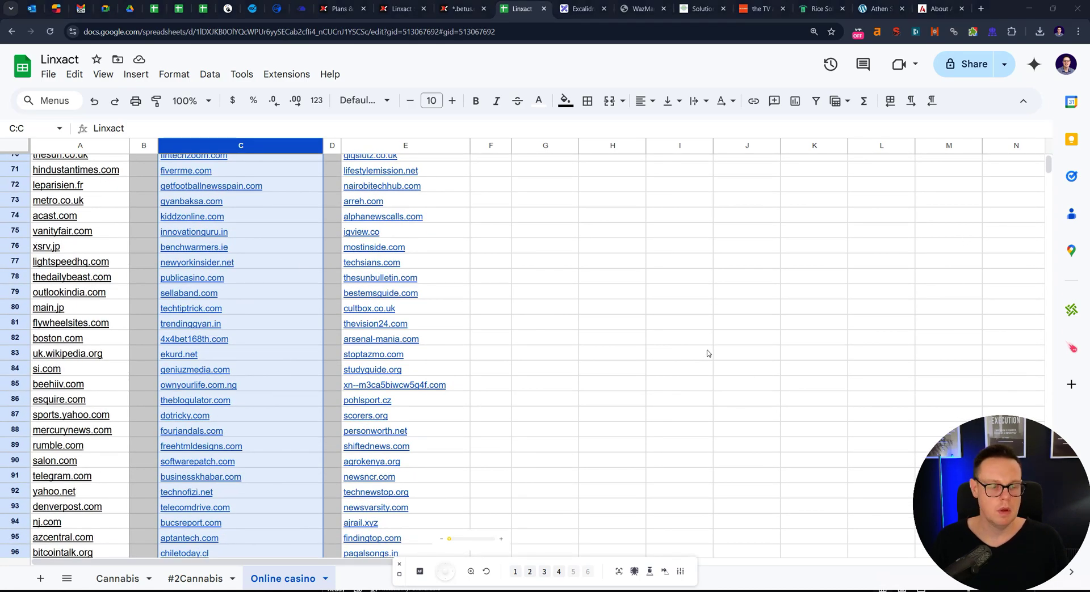
pyautogui.scroll(15, 518, 287)
pyautogui.click(591, 304)
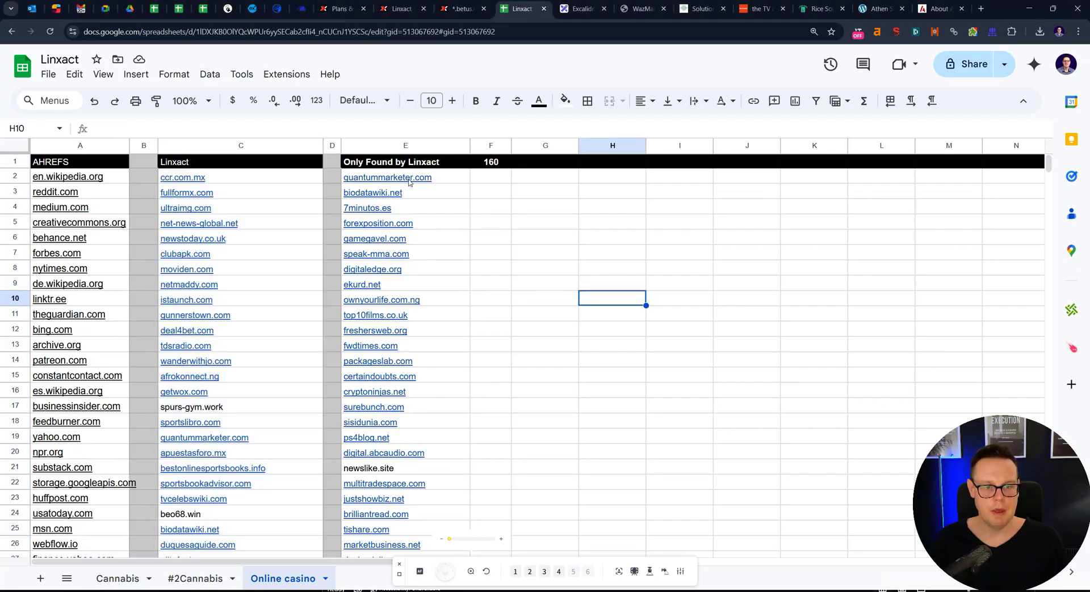
# Step: Examine the "Only Found by Linxact" list and highlight its domain count in F1
pyautogui.click(487, 163)
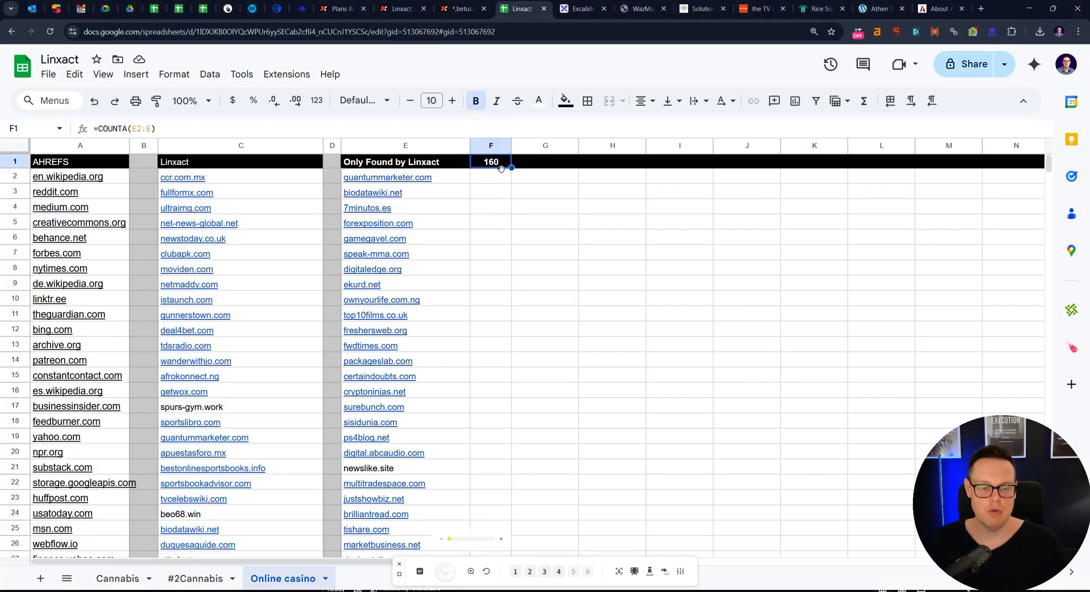
pyautogui.click(499, 210)
pyautogui.click(500, 182)
pyautogui.click(490, 227)
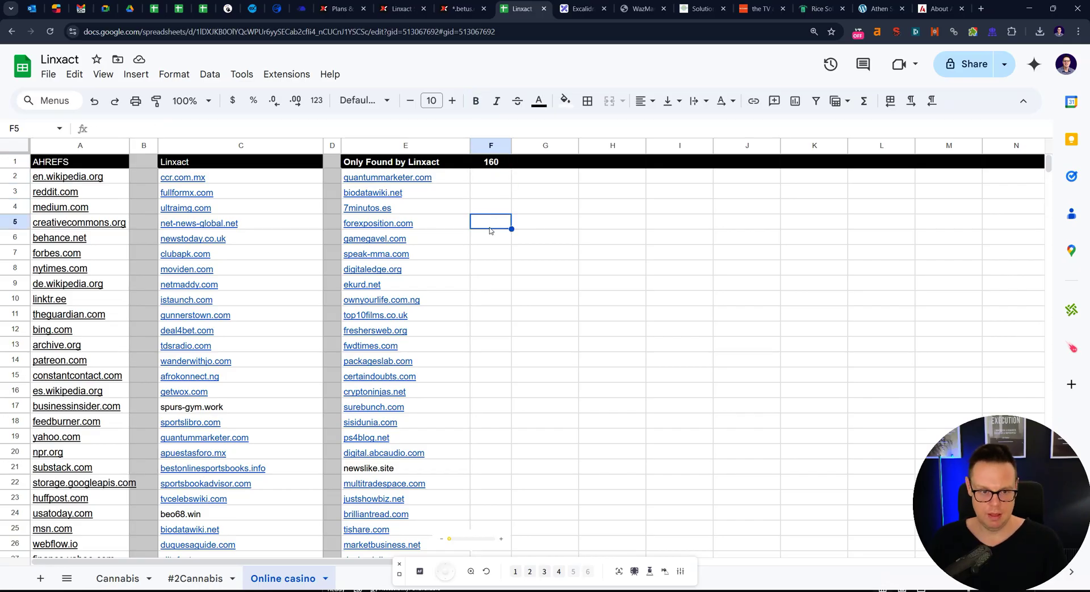
pyautogui.click(434, 146)
pyautogui.rightClick(504, 146)
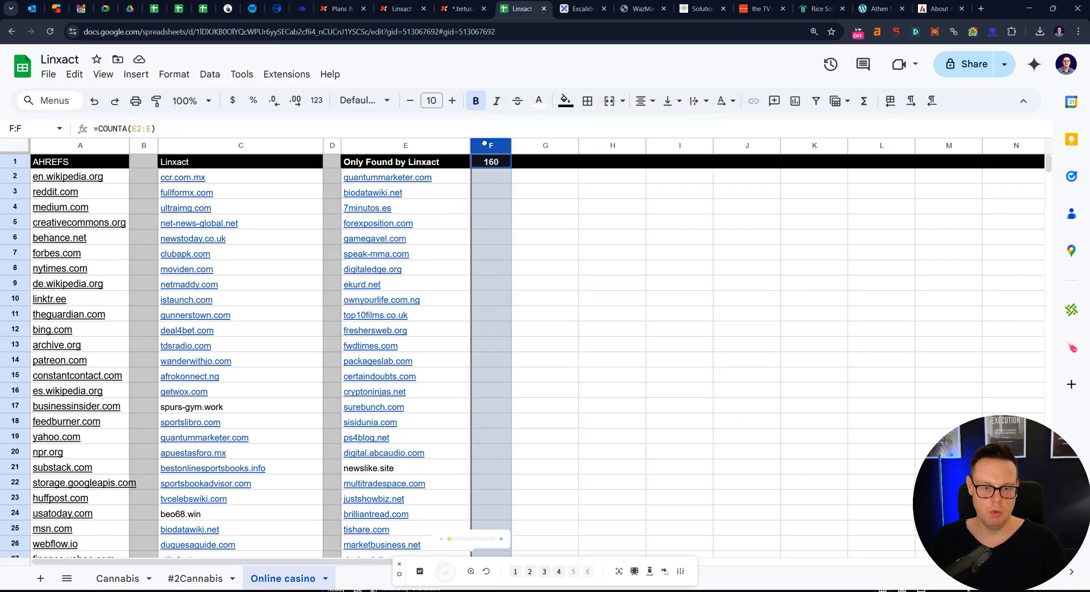
pyautogui.click(500, 208)
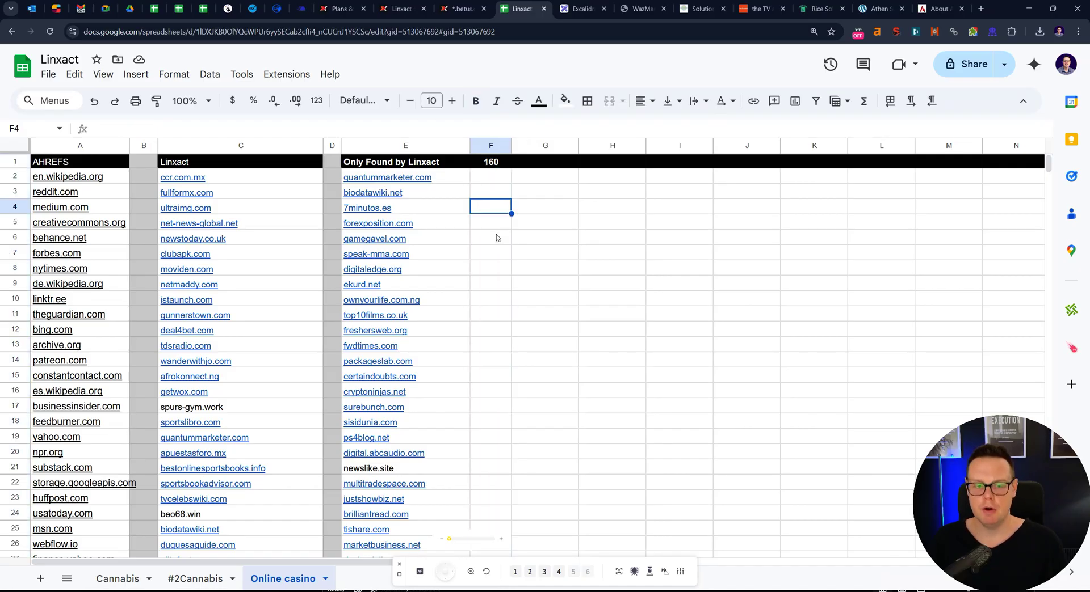
pyautogui.click(521, 244)
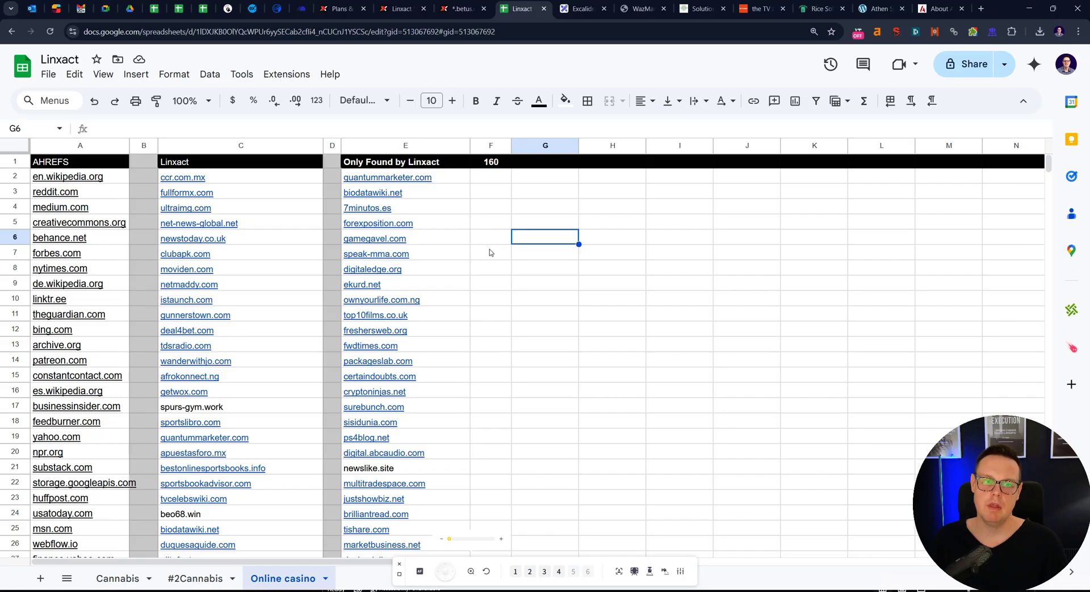
pyautogui.click(500, 239)
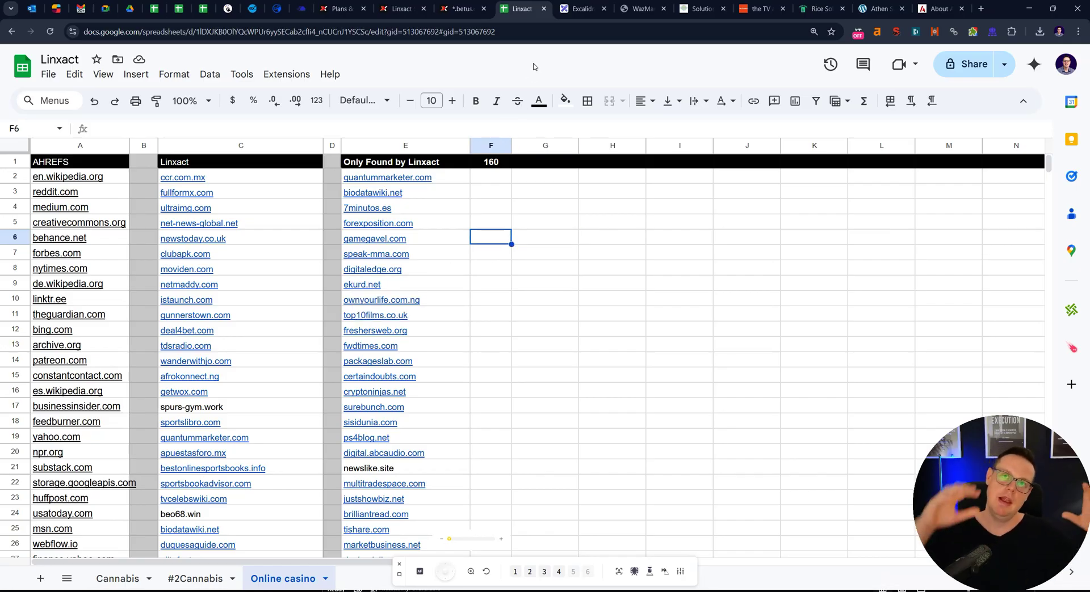
# Step: Switch to the Excalidraw diagram and place a copy of the "PBN - I OWN THIS" box before the original
pyautogui.click(579, 9)
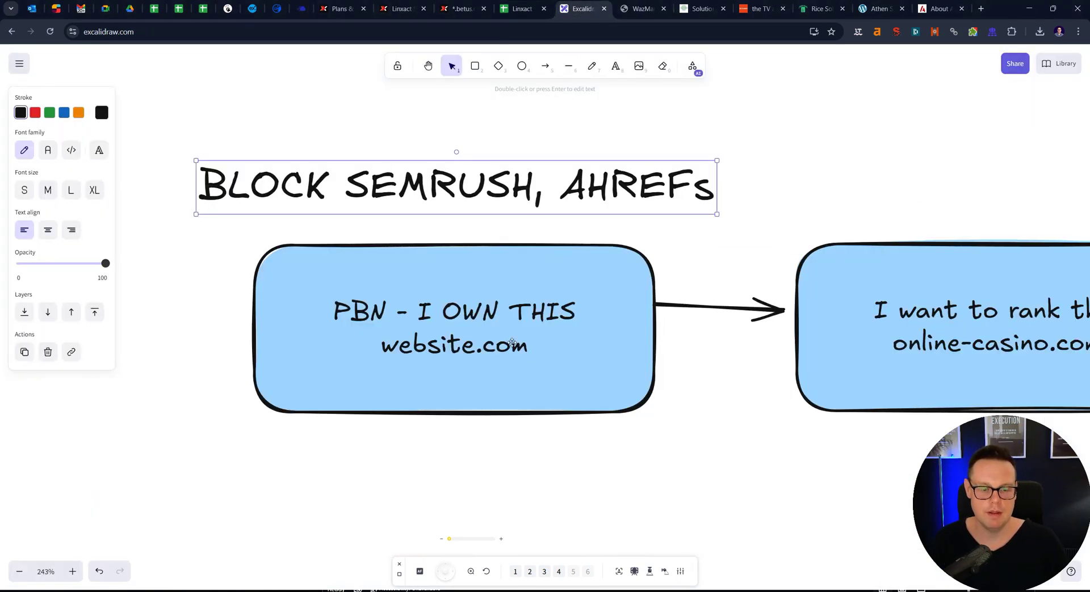
pyautogui.scroll(-8, 611, 343)
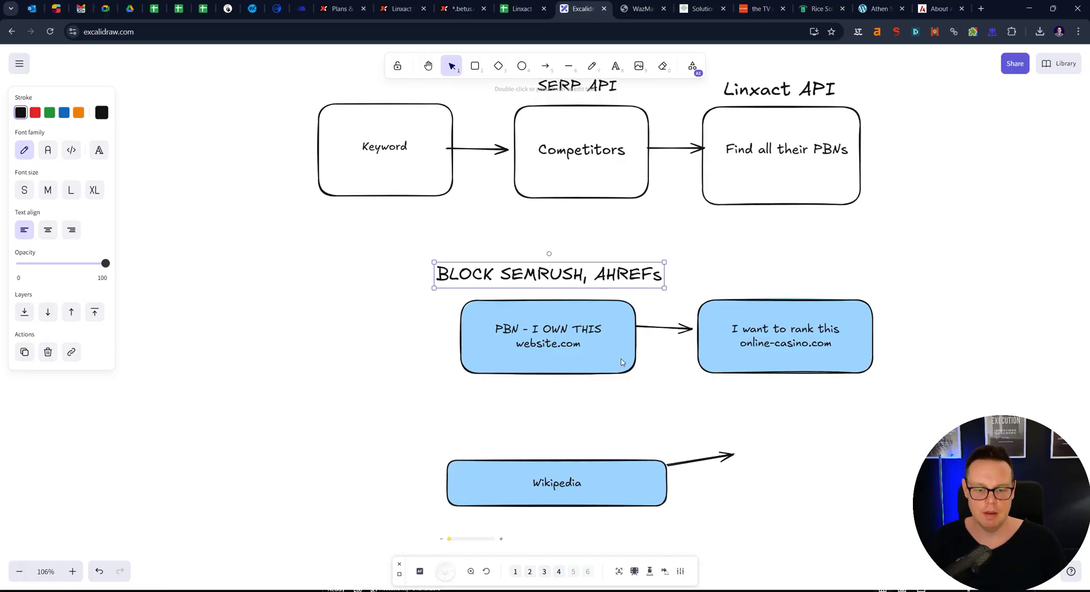
pyautogui.click(566, 333)
pyautogui.click(403, 338)
pyautogui.click(497, 335)
pyautogui.moveTo(496, 335); pyautogui.dragTo(296, 331)
# Step: Replace the copied box's text with "Wikipedia.org" and "Us.Gov.org" on separate lines
pyautogui.doubleClick(364, 334)
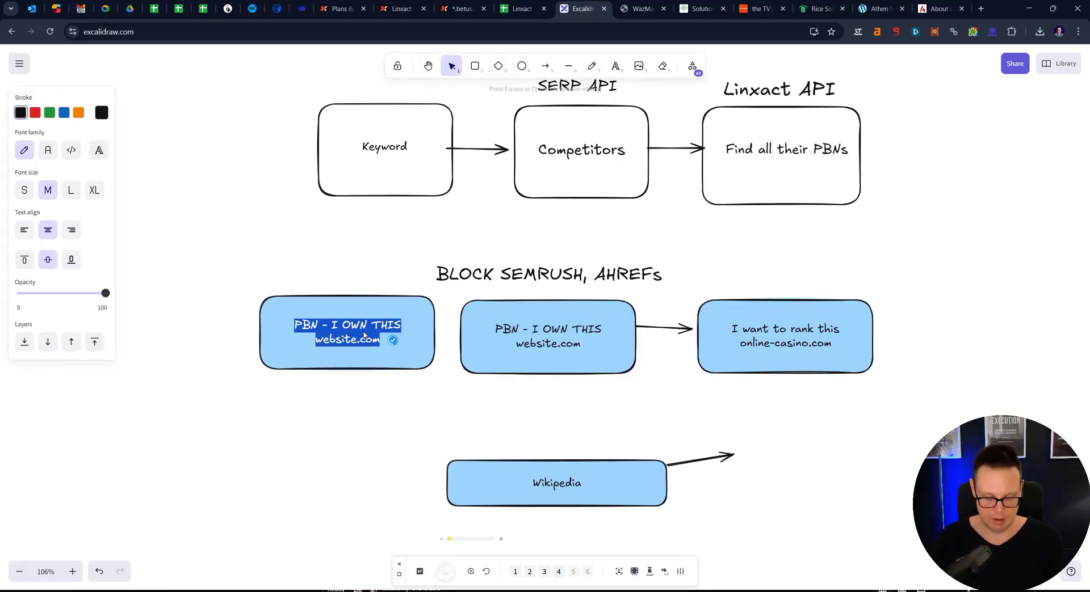
pyautogui.write('Wikipedia.org')
pyautogui.press('Return')
pyautogui.write('Us.Gov.o')
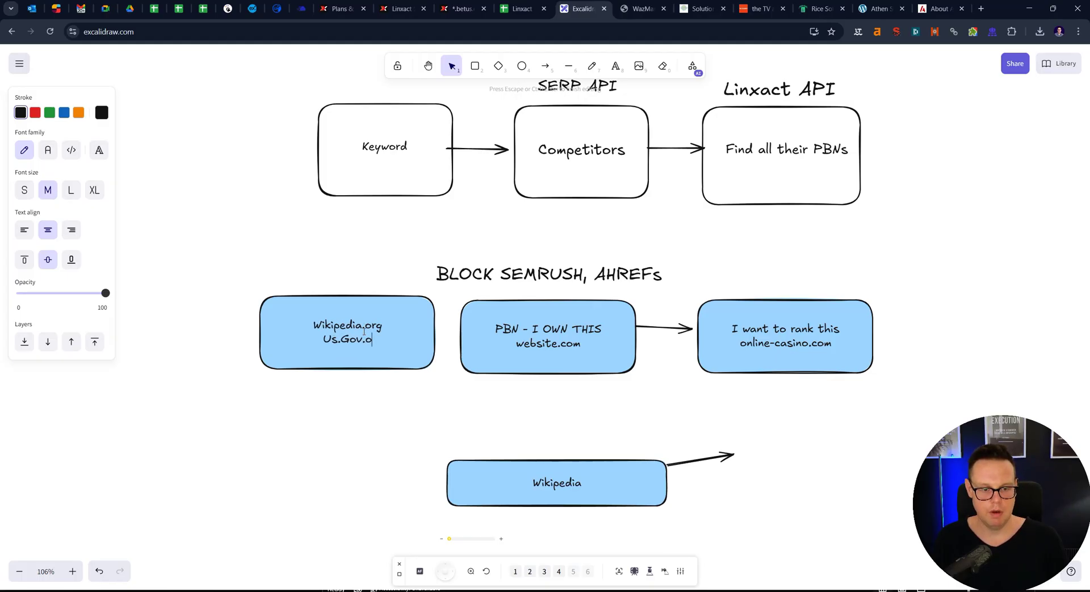
pyautogui.write('rg')
pyautogui.click(307, 290)
# Step: Fill the Wikipedia.org box with light green and connect it to the PBN box with an arrow
pyautogui.click(393, 363)
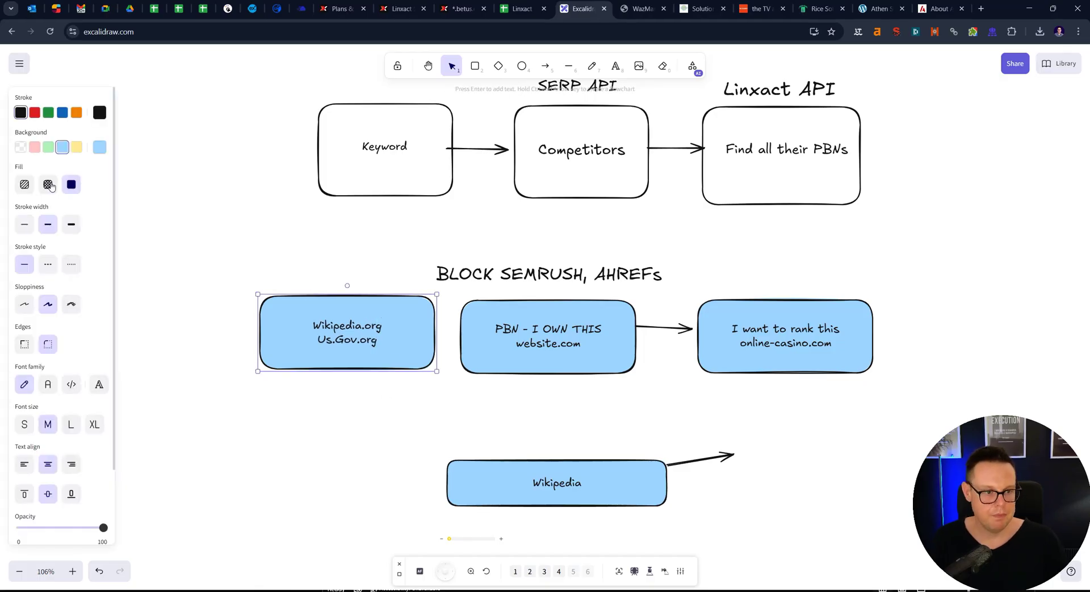
pyautogui.click(48, 147)
pyautogui.moveTo(364, 333)
pyautogui.mouseDown()
pyautogui.moveTo(316, 328)
pyautogui.moveTo(455, 341)
pyautogui.mouseUp()
pyautogui.press('a')
pyautogui.click(339, 332)
# Step: Add "Forbes.com" as a third line in the green box
pyautogui.doubleClick(328, 334)
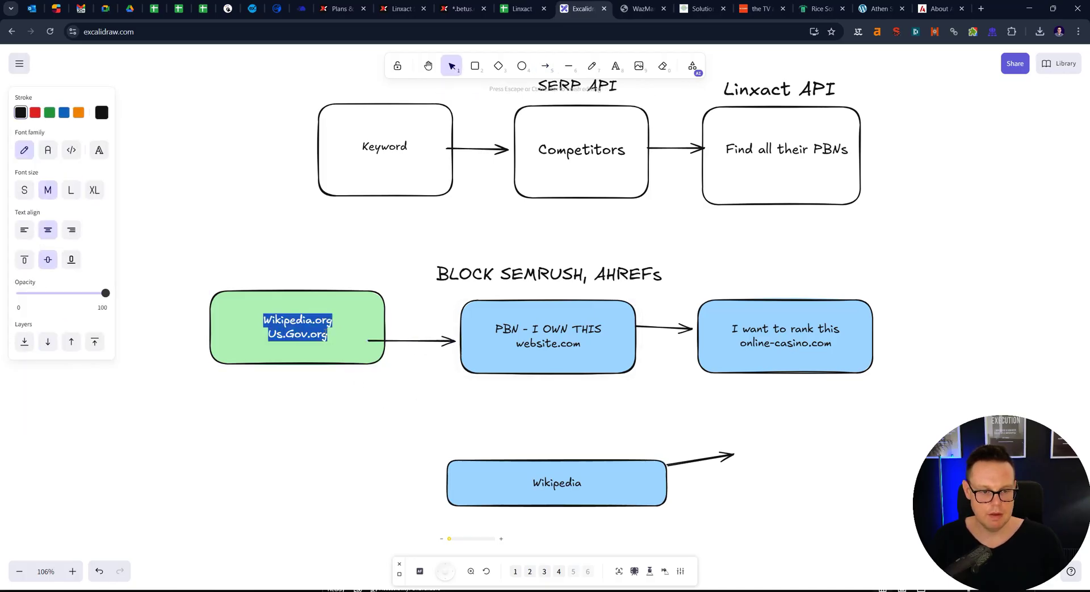
pyautogui.click(328, 333)
pyautogui.press('Return')
pyautogui.write('Forbes.com')
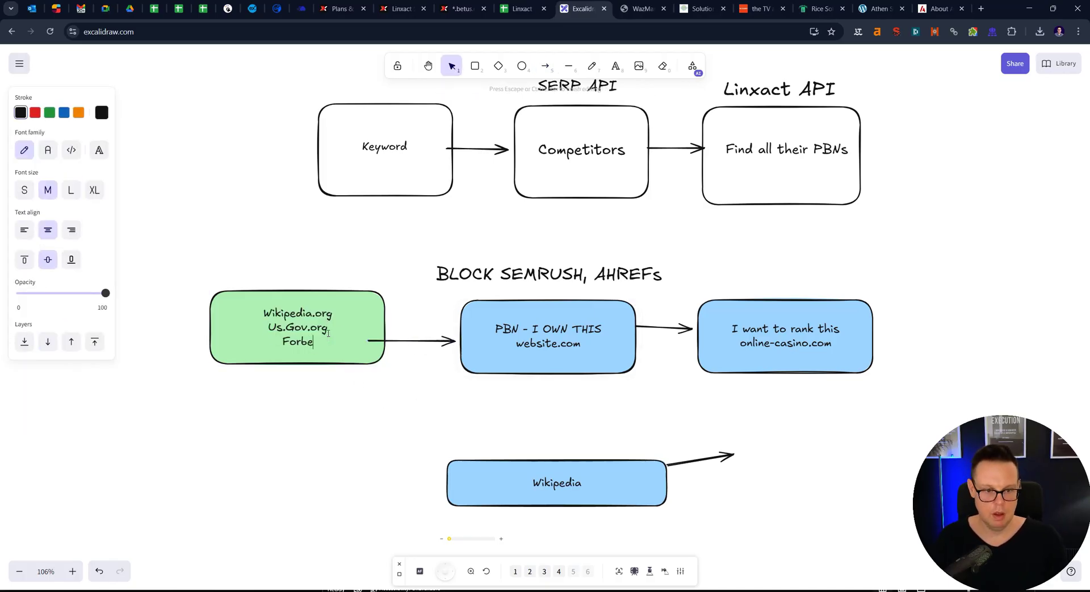
pyautogui.click(175, 293)
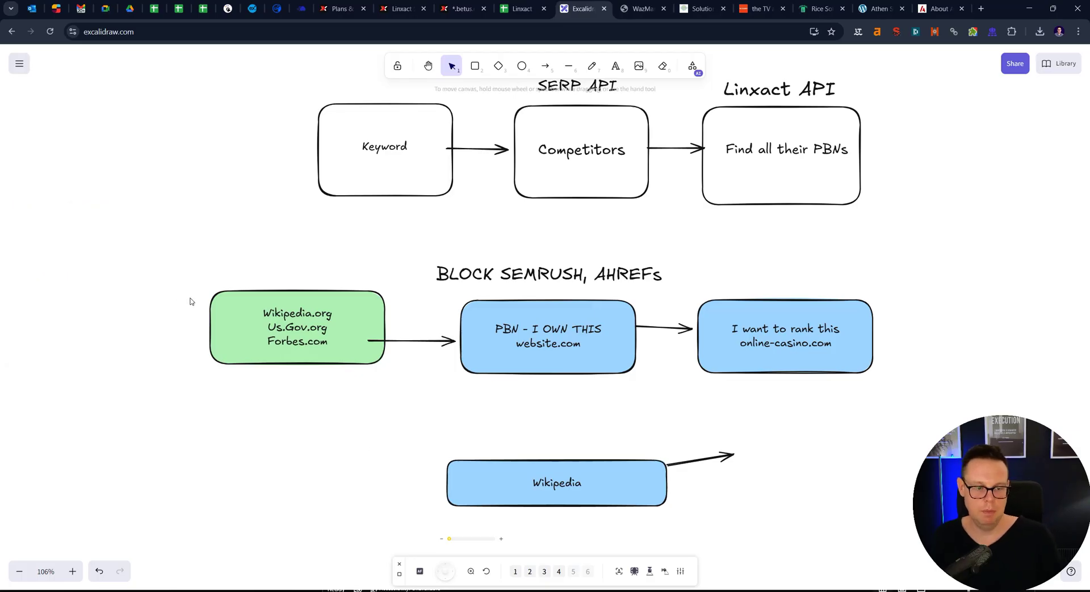
# Step: Mark up a temporary screen capture of the diagram in red, underlining Forbes.com and website.com and outlining the PBN box
pyautogui.press('Print')
pyautogui.moveTo(173, 260); pyautogui.dragTo(777, 457)
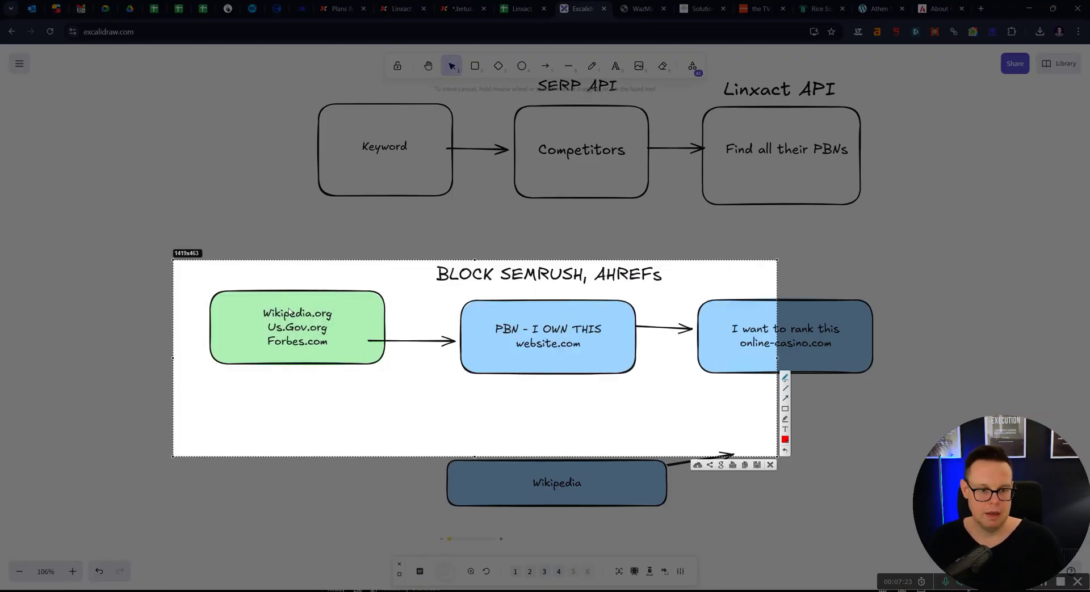
pyautogui.moveTo(260, 355); pyautogui.dragTo(335, 357)
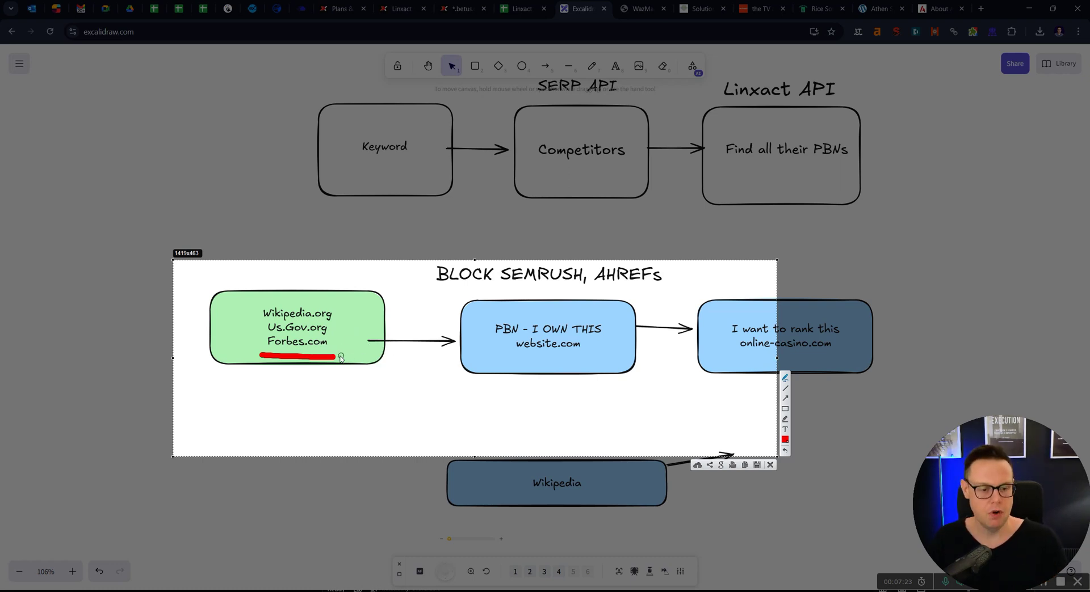
pyautogui.moveTo(513, 356); pyautogui.dragTo(584, 356)
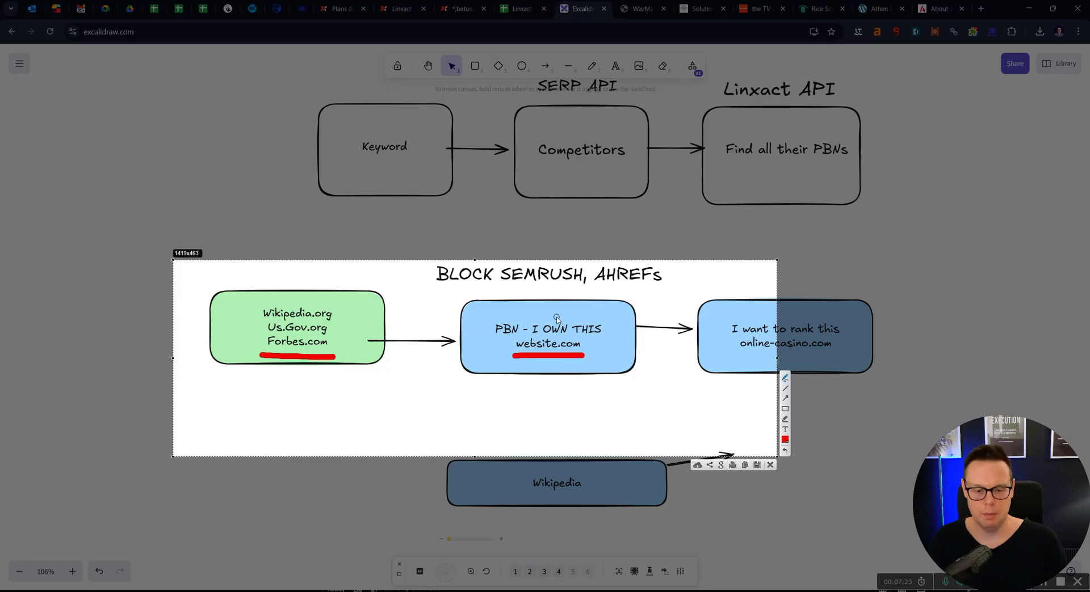
pyautogui.moveTo(464, 305)
pyautogui.mouseDown()
pyautogui.moveTo(460, 351)
pyautogui.moveTo(570, 375)
pyautogui.moveTo(637, 363)
pyautogui.moveTo(639, 309)
pyautogui.moveTo(470, 305)
pyautogui.moveTo(461, 355)
pyautogui.moveTo(536, 377)
pyautogui.moveTo(630, 368)
pyautogui.moveTo(615, 304)
pyautogui.moveTo(553, 297)
pyautogui.mouseUp()
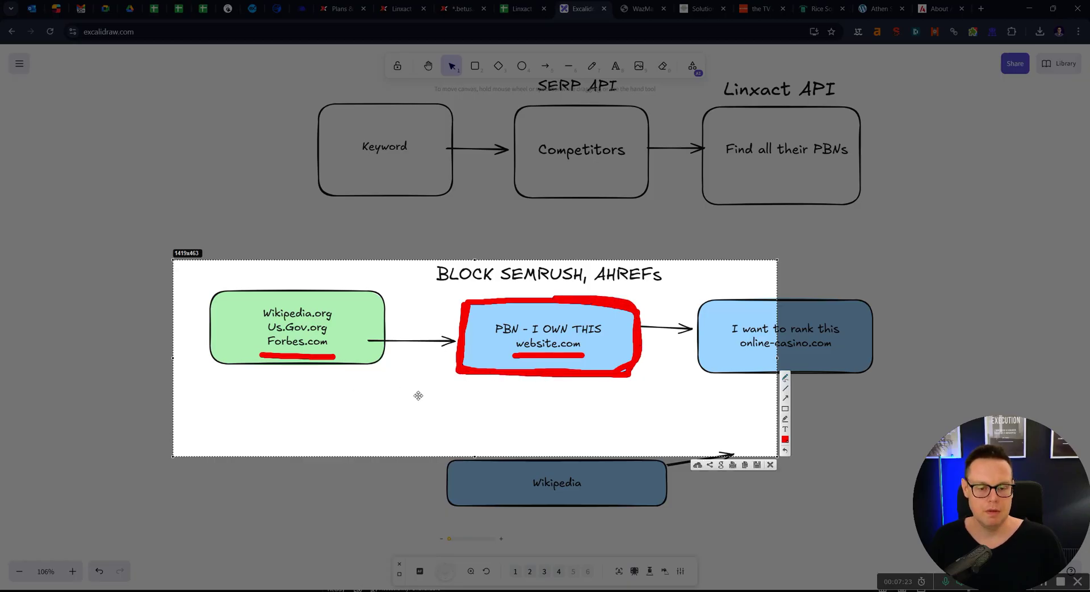
pyautogui.press('Escape')
# Step: Highlight the website.com text in the PBN box without editing it
pyautogui.doubleClick(561, 343)
pyautogui.doubleClick(561, 343)
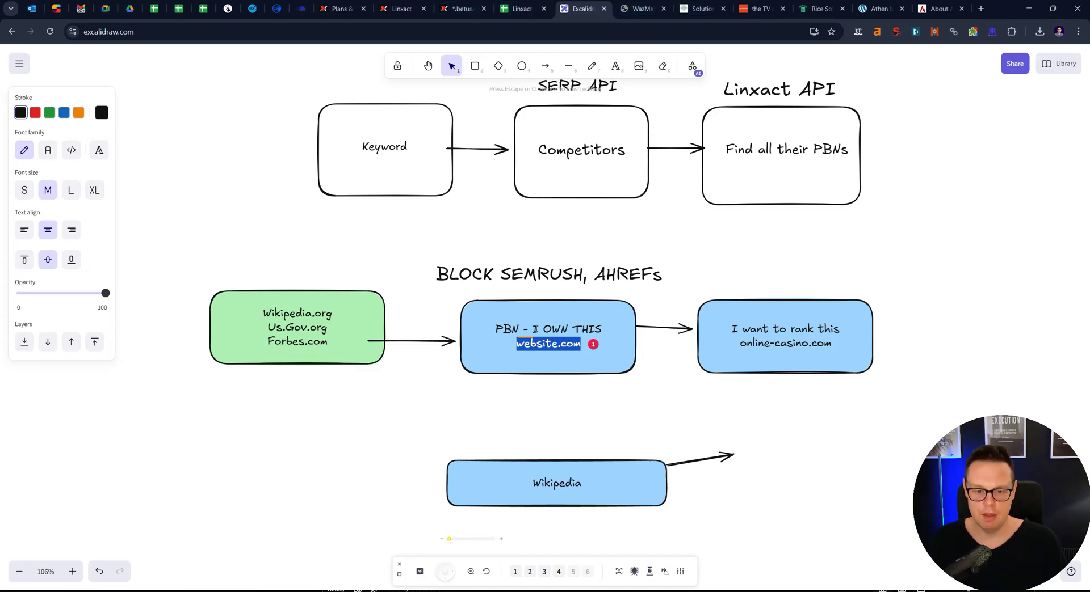
pyautogui.click(536, 329)
pyautogui.moveTo(580, 344); pyautogui.dragTo(516, 344)
pyautogui.press('Escape')
pyautogui.click(498, 256)
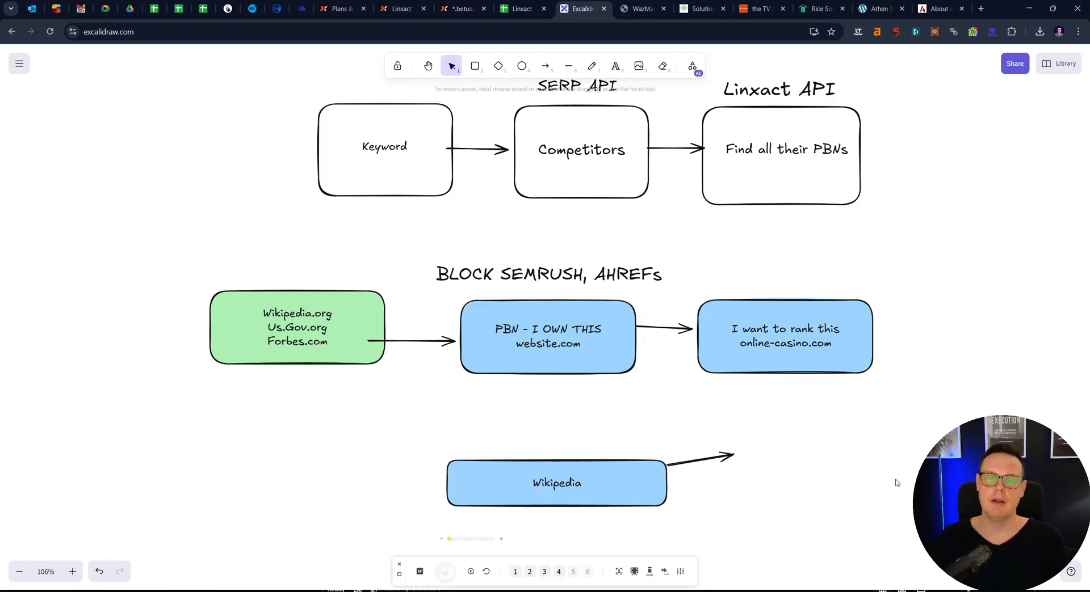
# Step: Switch to the Ahrefs Batch Analysis window and enlarge the page to show the analysed domains' metrics
pyautogui.hotkey('alt', 'Tab')
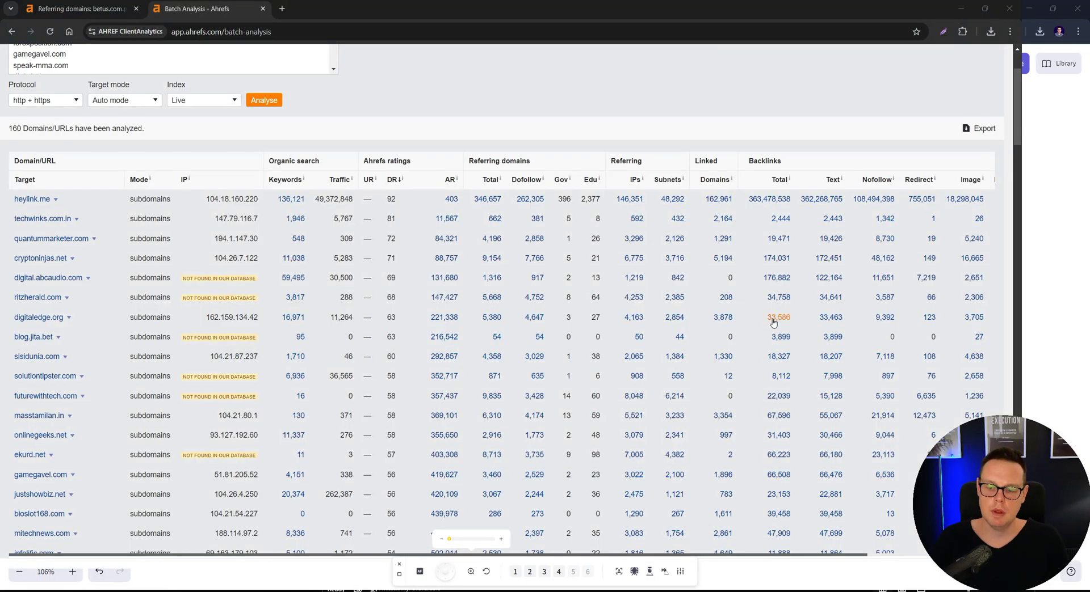
pyautogui.click(985, 9)
pyautogui.doubleClick(877, 94)
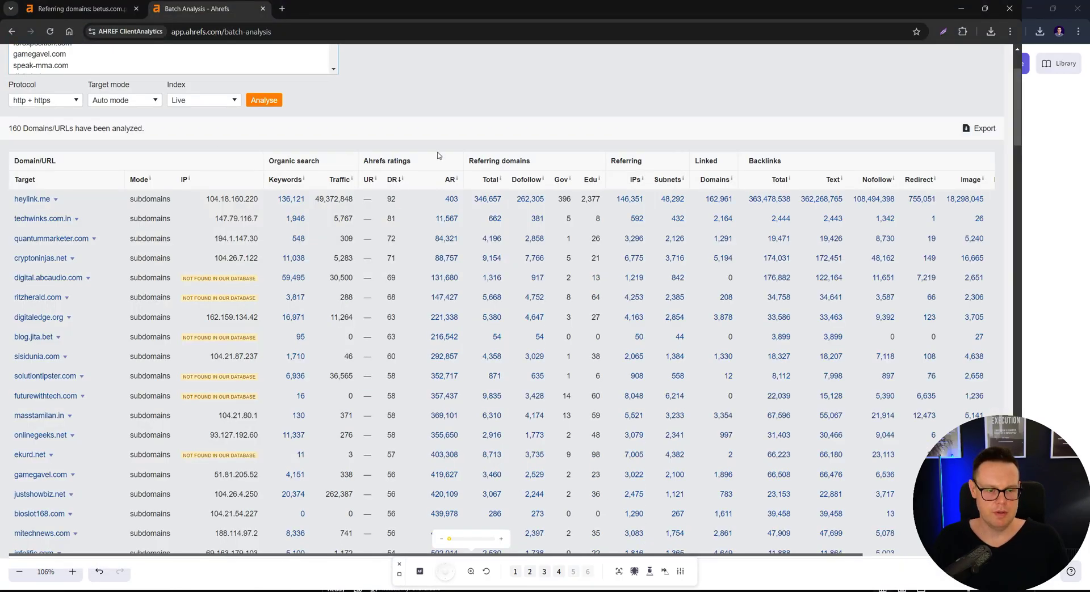
pyautogui.hotkey('ctrl', '+')
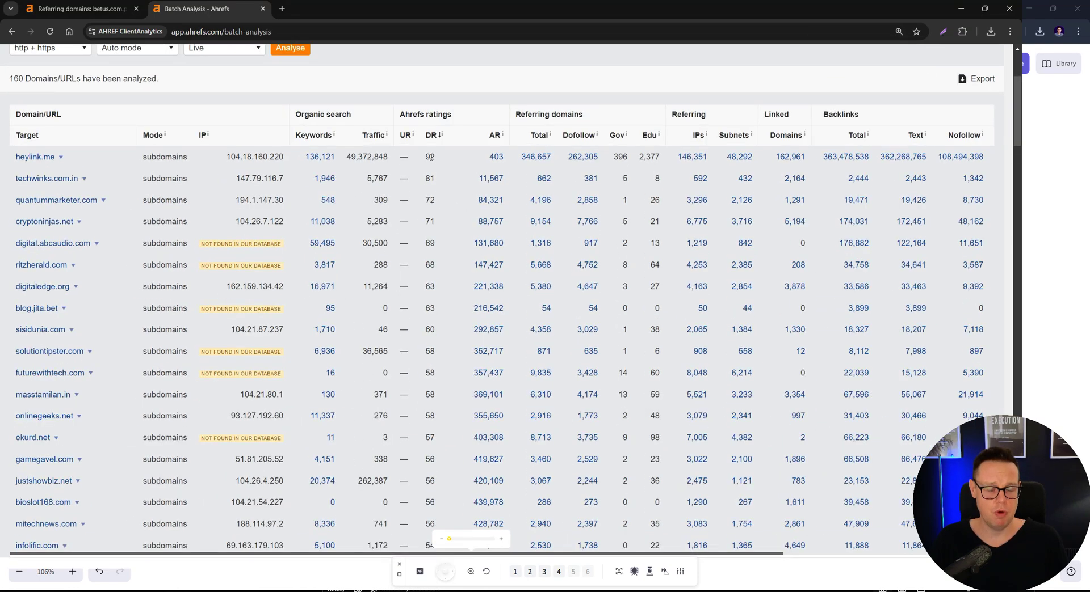
# Step: Highlight the DR values of heylink.me and techwinks.com.in, and the number of Edu referring domains for heylink.me
pyautogui.moveTo(423, 158); pyautogui.dragTo(442, 159)
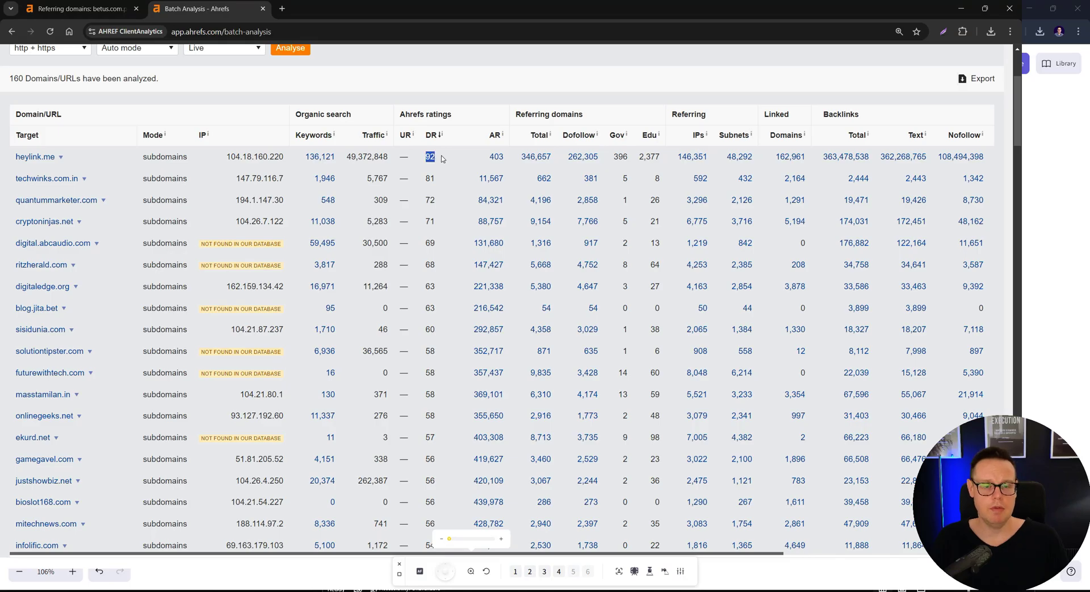
pyautogui.click(441, 169)
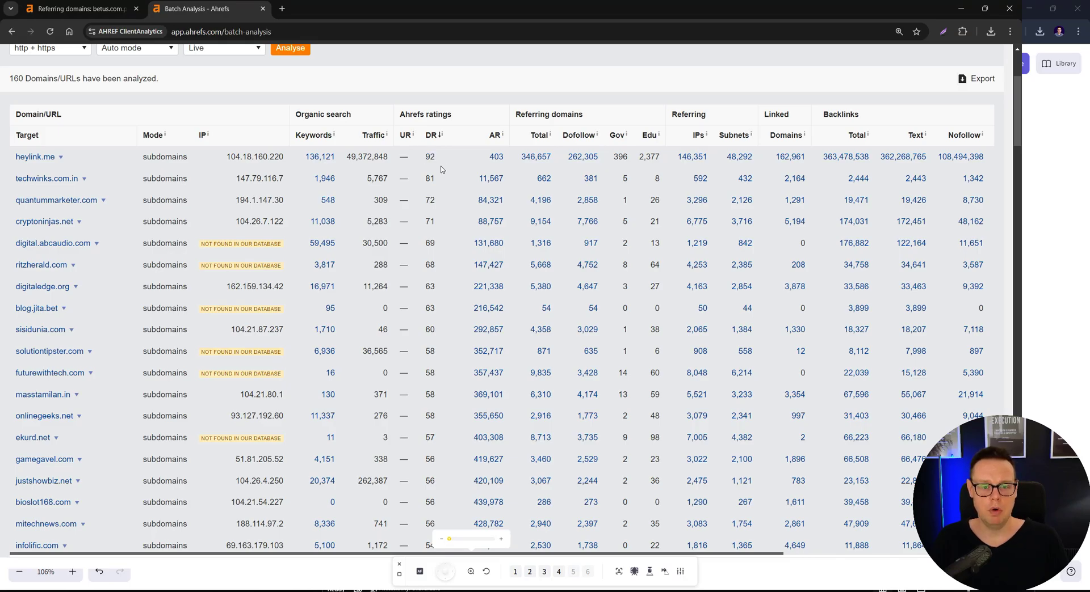
pyautogui.doubleClick(430, 179)
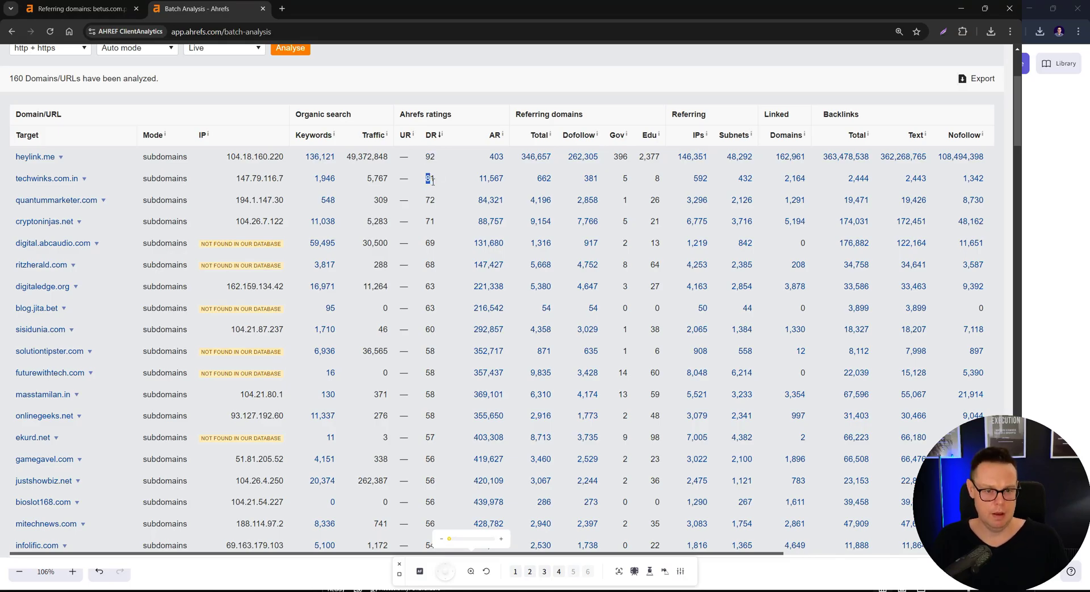
pyautogui.click(431, 200)
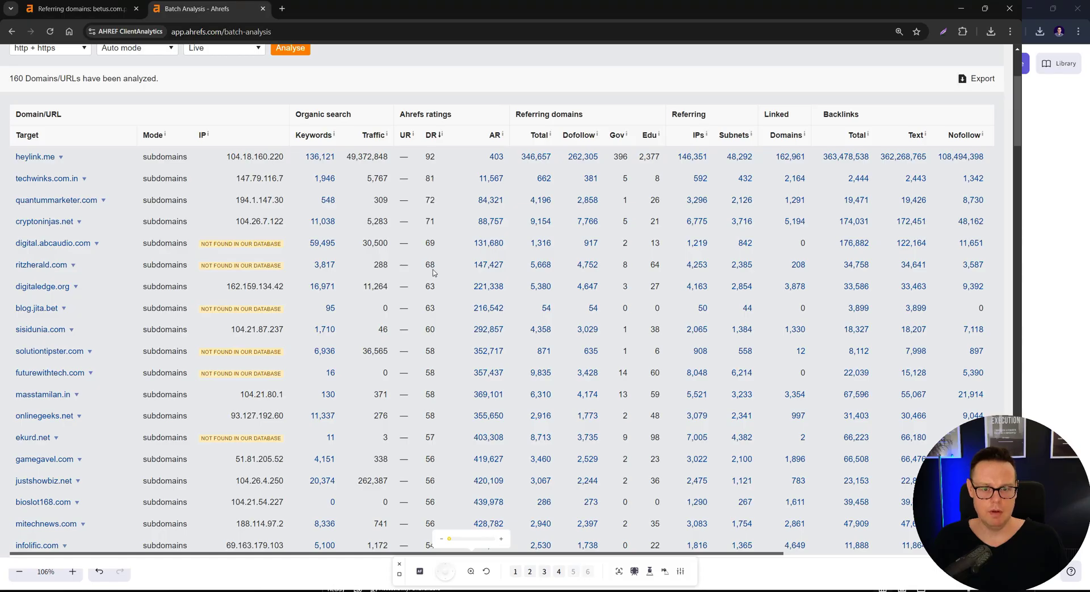
pyautogui.doubleClick(650, 158)
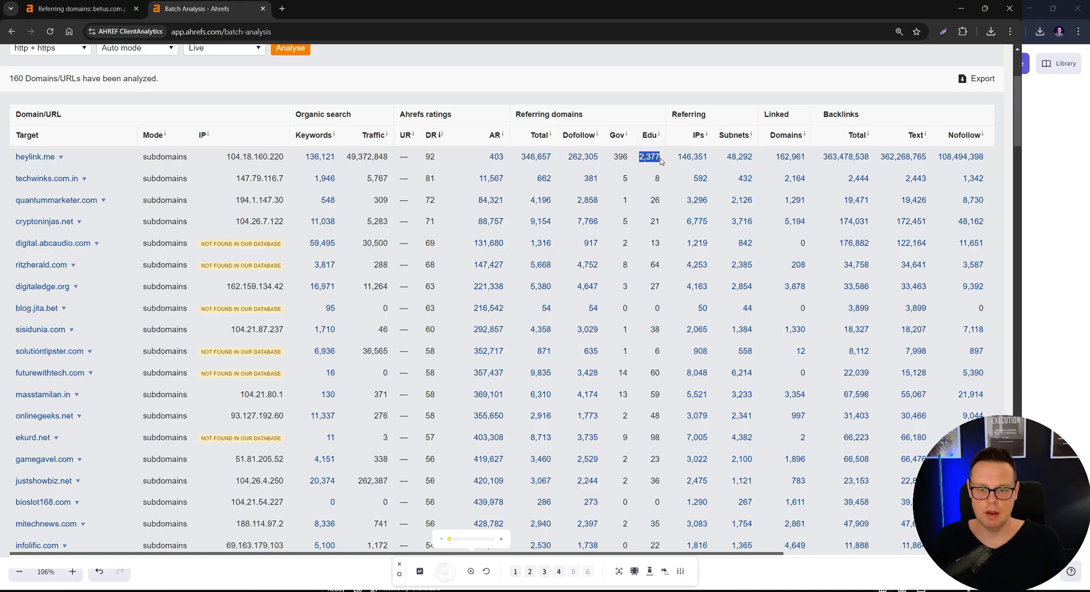
# Step: Highlight the heylink.me domain name and groups of Edu referring-domain counts among the analysed domains
pyautogui.moveTo(62, 158); pyautogui.dragTo(25, 164)
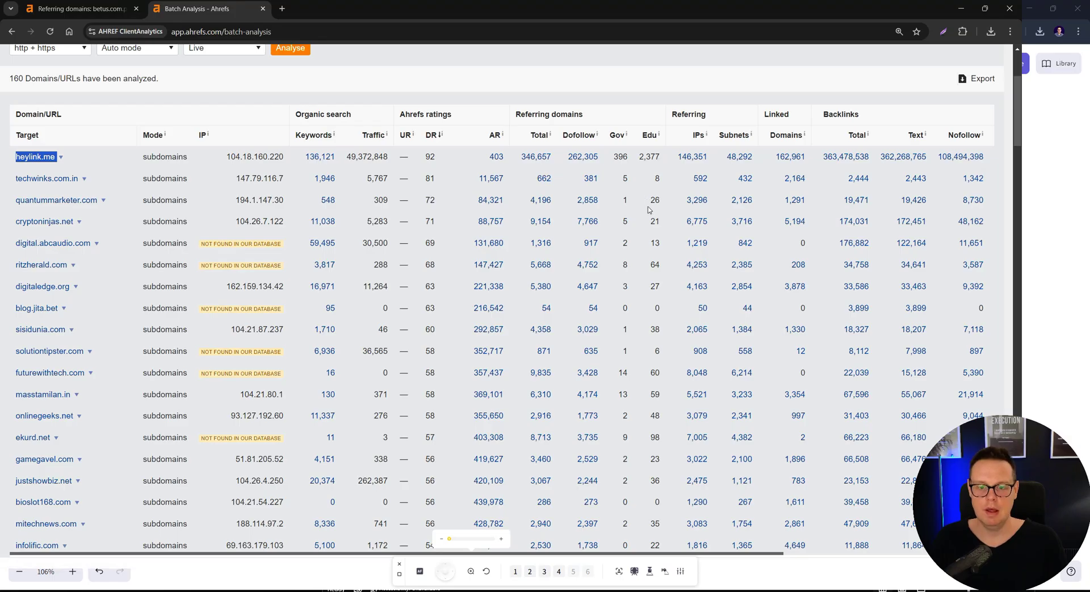
pyautogui.moveTo(625, 369); pyautogui.dragTo(667, 457)
pyautogui.click(665, 442)
pyautogui.moveTo(638, 195); pyautogui.dragTo(634, 457)
pyautogui.click(633, 457)
pyautogui.scroll(-12, 643, 367)
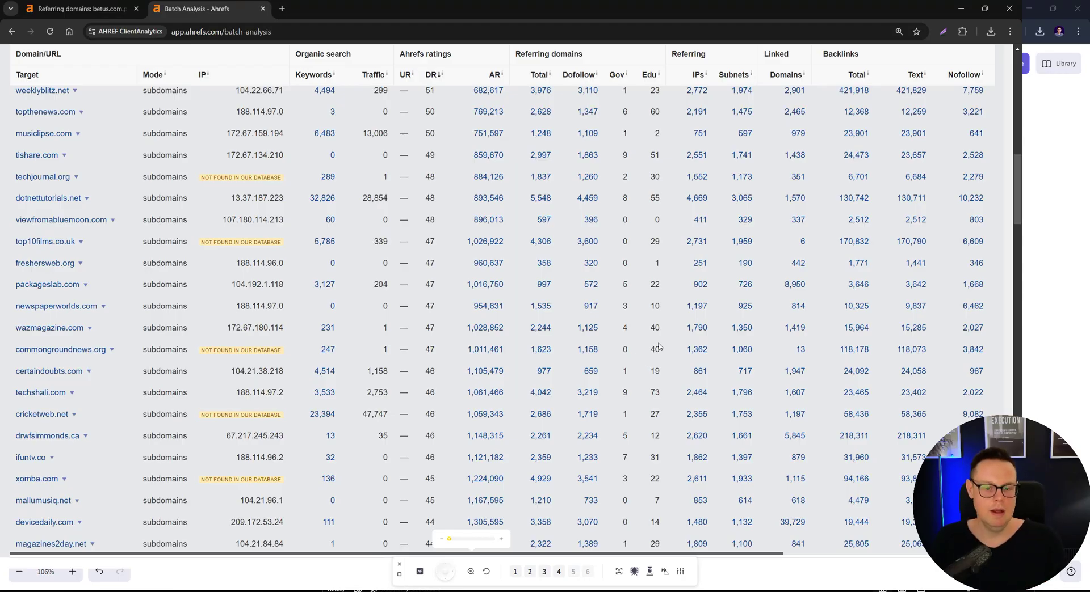
pyautogui.scroll(7, 658, 346)
pyautogui.moveTo(663, 327); pyautogui.dragTo(622, 299)
pyautogui.click(624, 301)
# Step: Look through the complete list of analysed domains and their metrics, down to the lowest DR values
pyautogui.scroll(5, 663, 309)
pyautogui.scroll(-5, 663, 312)
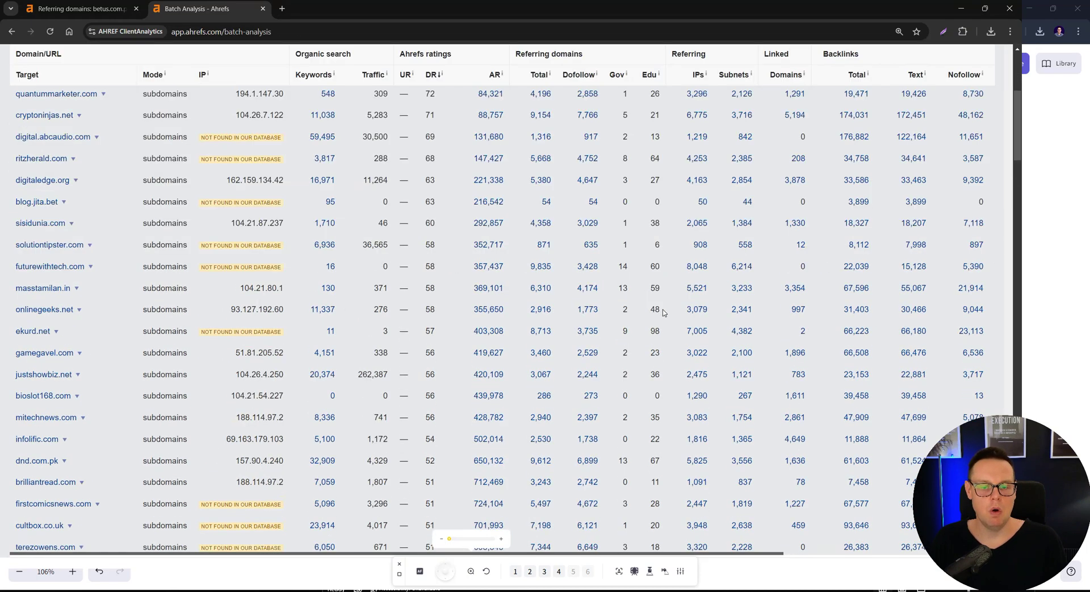
pyautogui.scroll(-4, 663, 312)
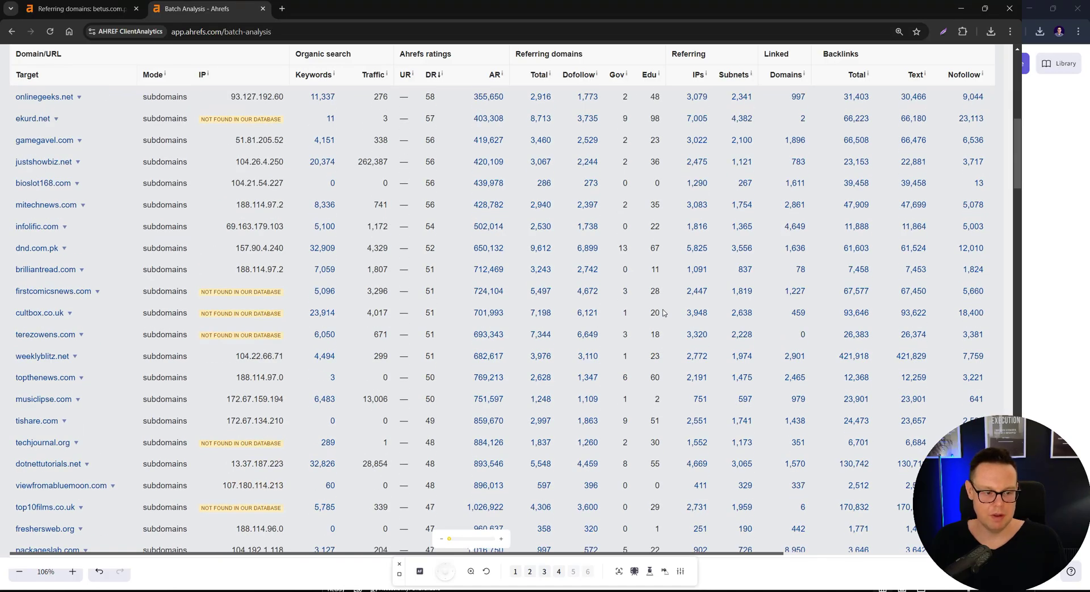
pyautogui.scroll(-20, 663, 312)
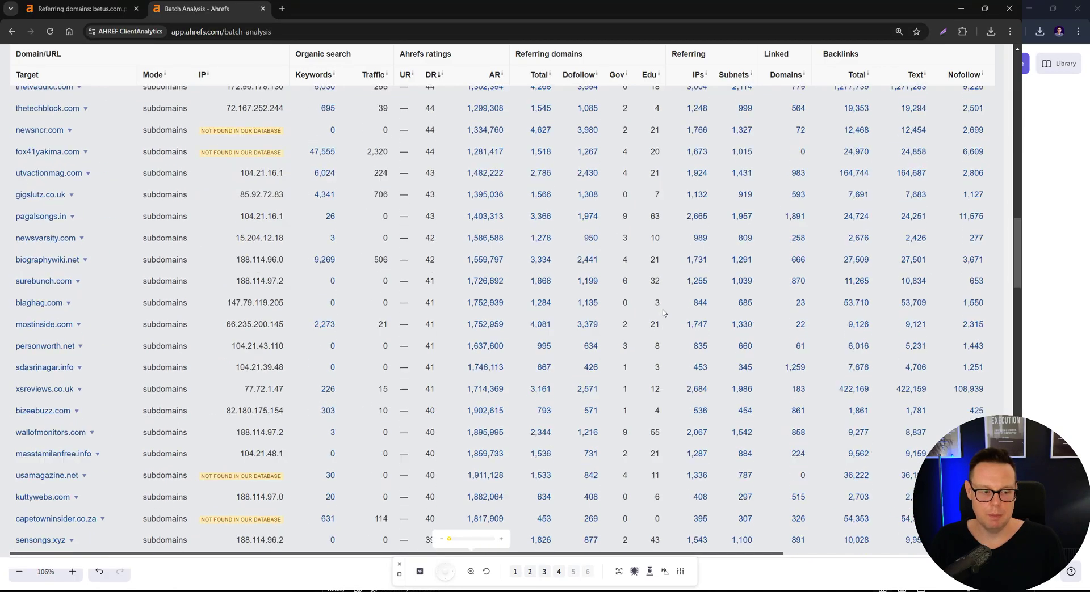
pyautogui.scroll(-14, 663, 312)
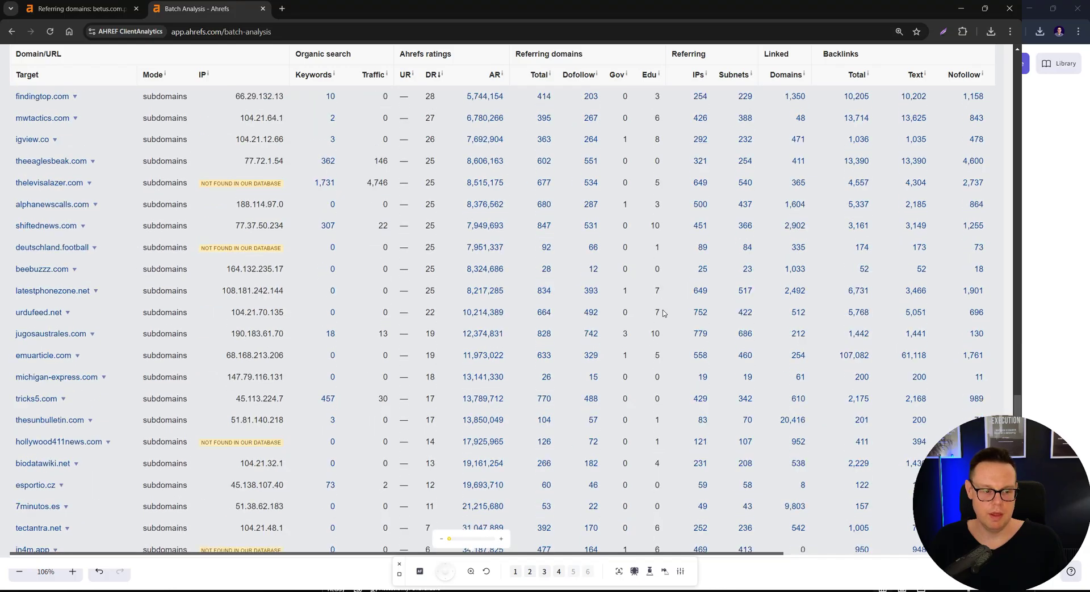
pyautogui.scroll(20, 663, 314)
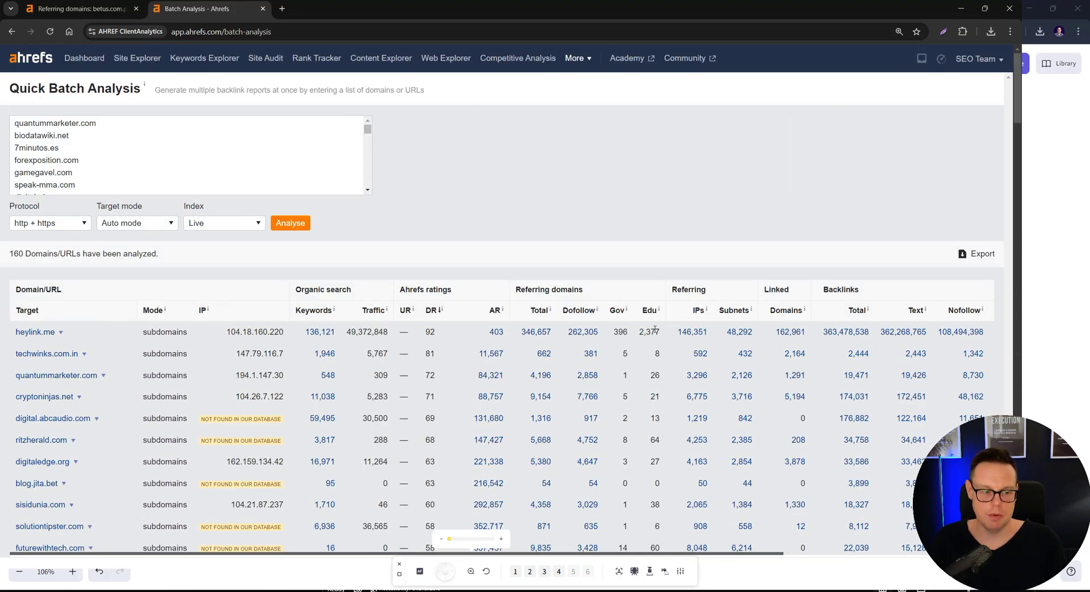
pyautogui.scroll(-4, 655, 329)
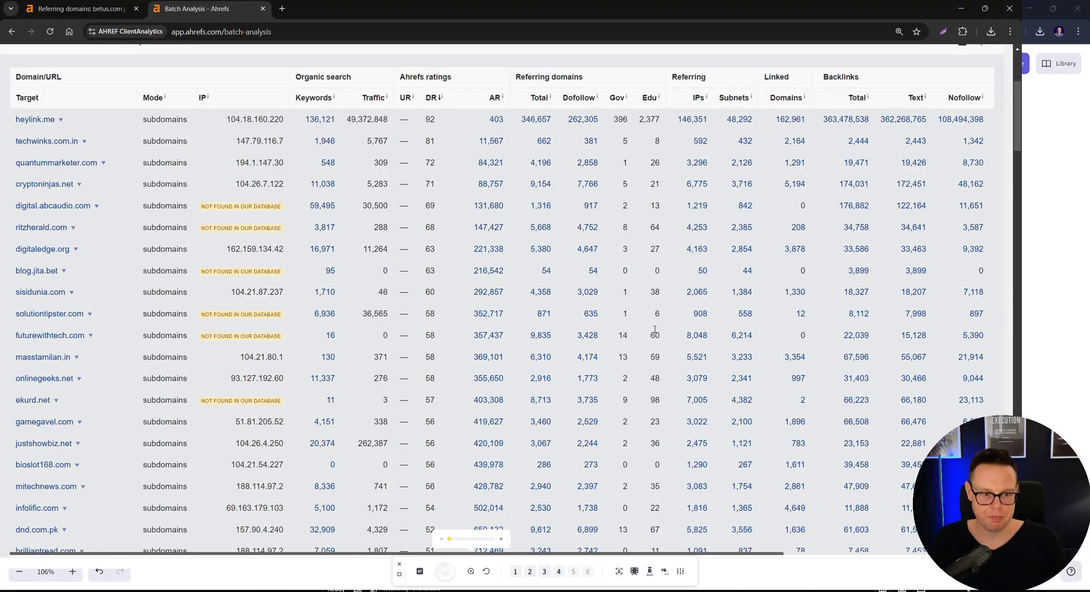
# Step: Switch to the Linxact spreadsheet and inspect the FILTER formula in cell E2 of the Online casino sheet, leaving it unchanged
pyautogui.click(1044, 219)
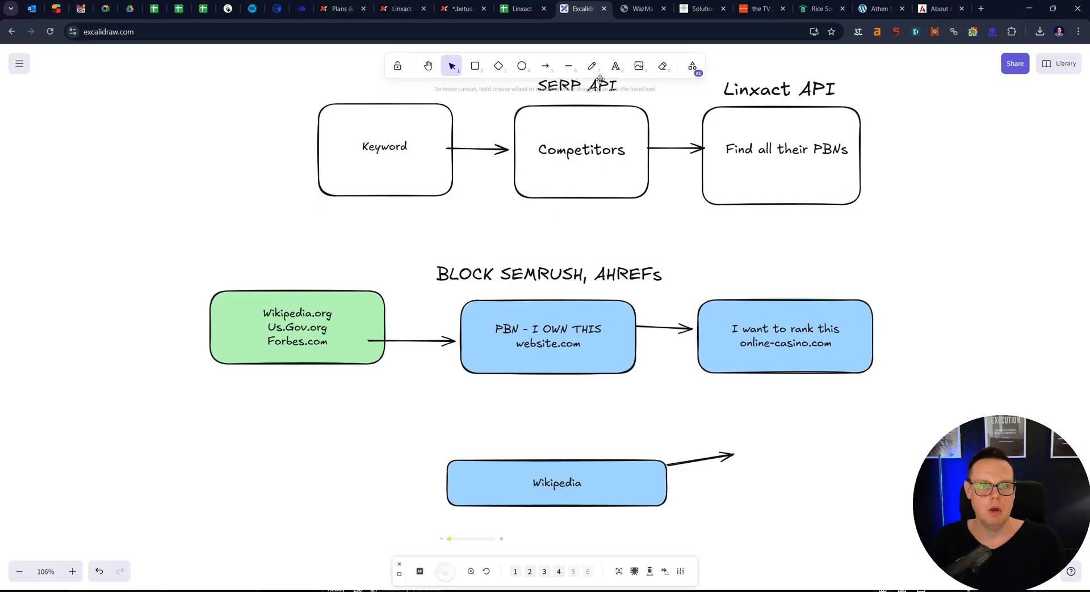
pyautogui.click(523, 15)
pyautogui.click(418, 178)
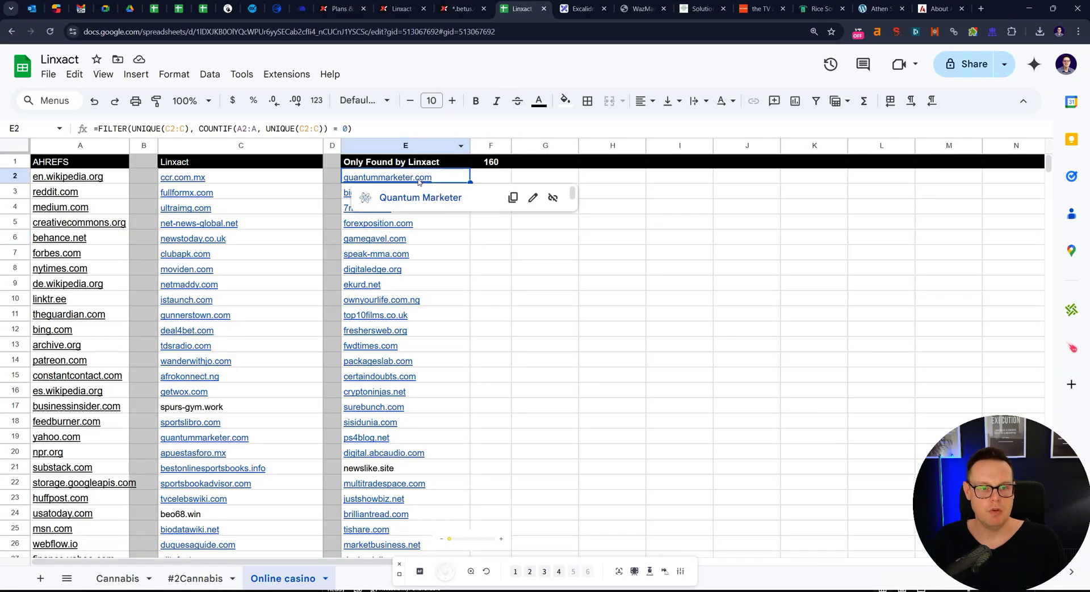
pyautogui.doubleClick(418, 178)
pyautogui.moveTo(378, 177); pyautogui.dragTo(439, 185)
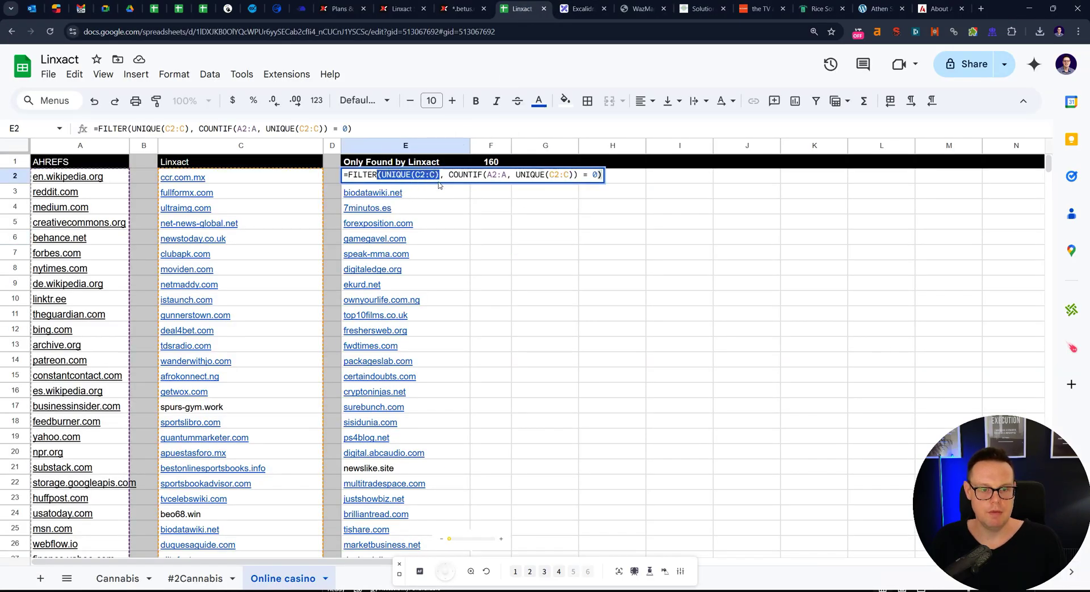
pyautogui.click(446, 175)
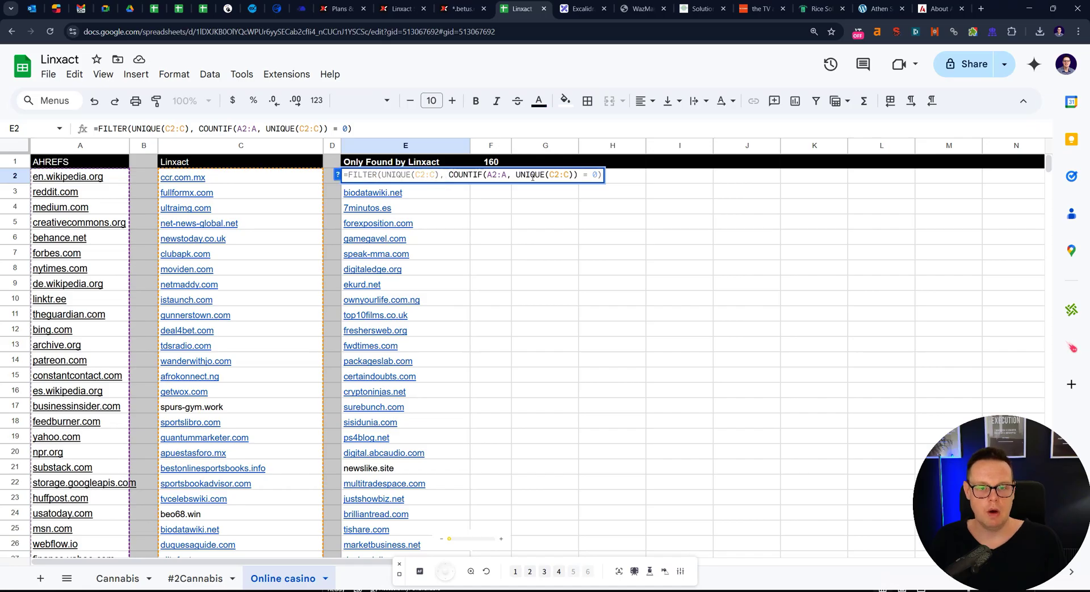
pyautogui.click(540, 226)
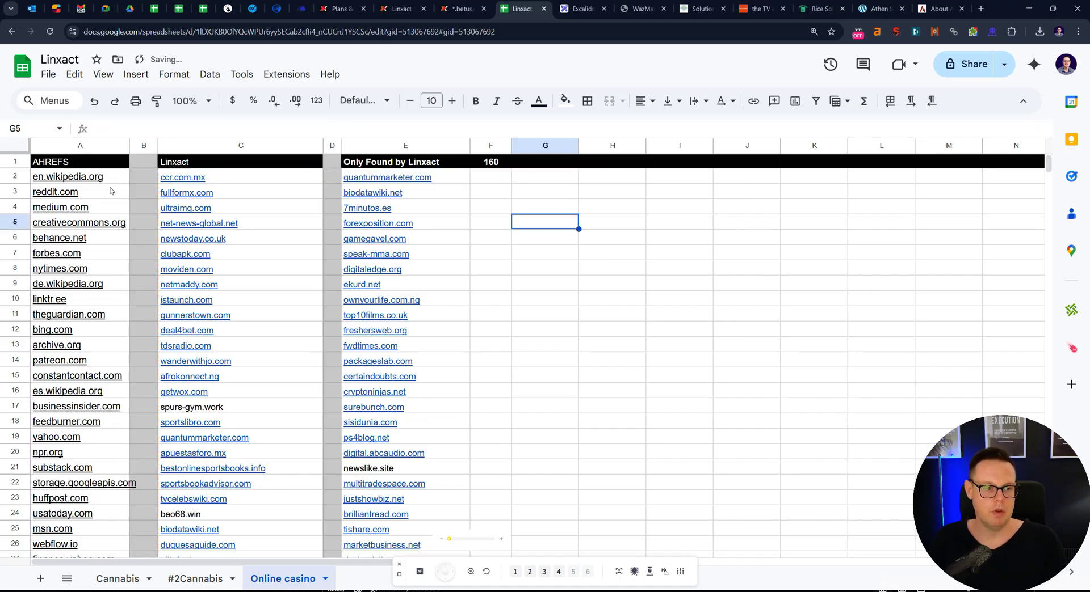
# Step: Point out the AHREFS column and the Linxact column on the Online casino sheet by selecting each
pyautogui.click(96, 149)
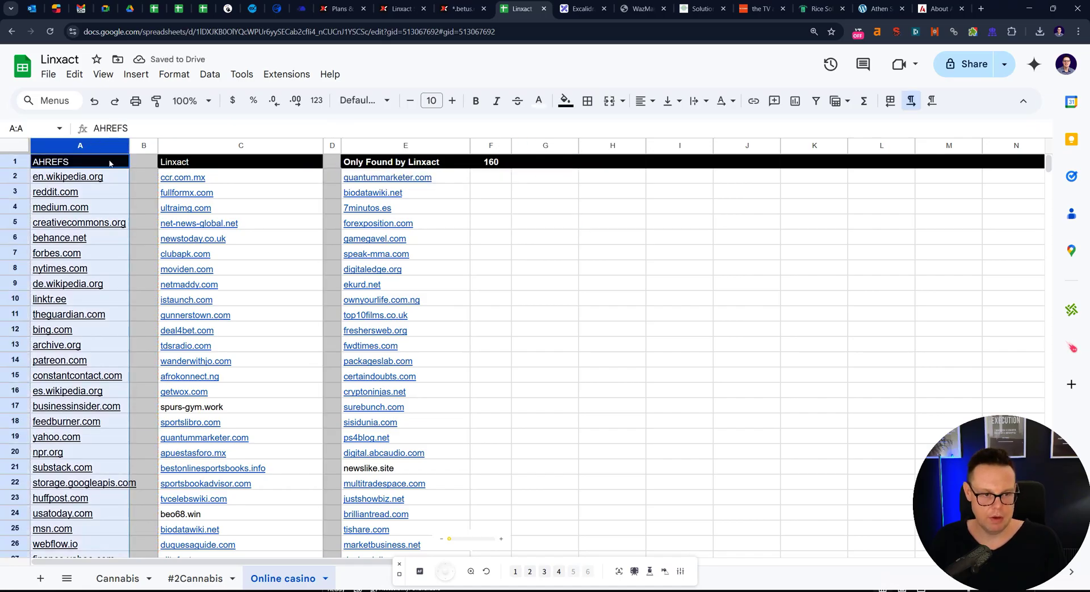
pyautogui.click(232, 140)
pyautogui.click(244, 166)
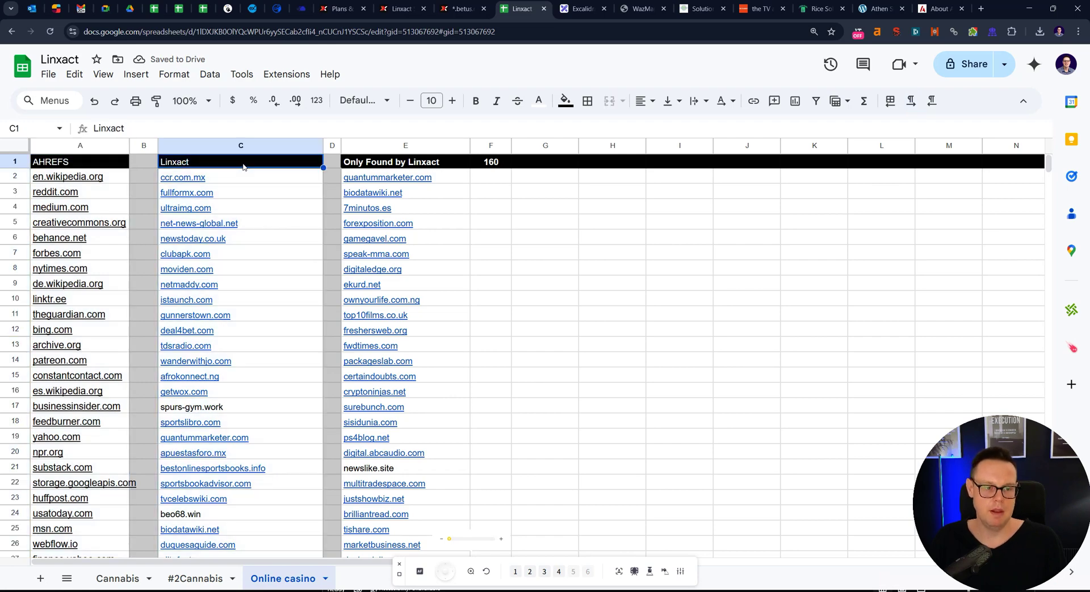
pyautogui.click(539, 216)
# Step: Select domains in the Only Found by Linxact column and look through that list to its end
pyautogui.moveTo(397, 177); pyautogui.dragTo(415, 437)
pyautogui.scroll(-12, 423, 343)
pyautogui.scroll(-20, 414, 359)
pyautogui.click(424, 478)
pyautogui.scroll(20, 423, 474)
pyautogui.scroll(8, 423, 467)
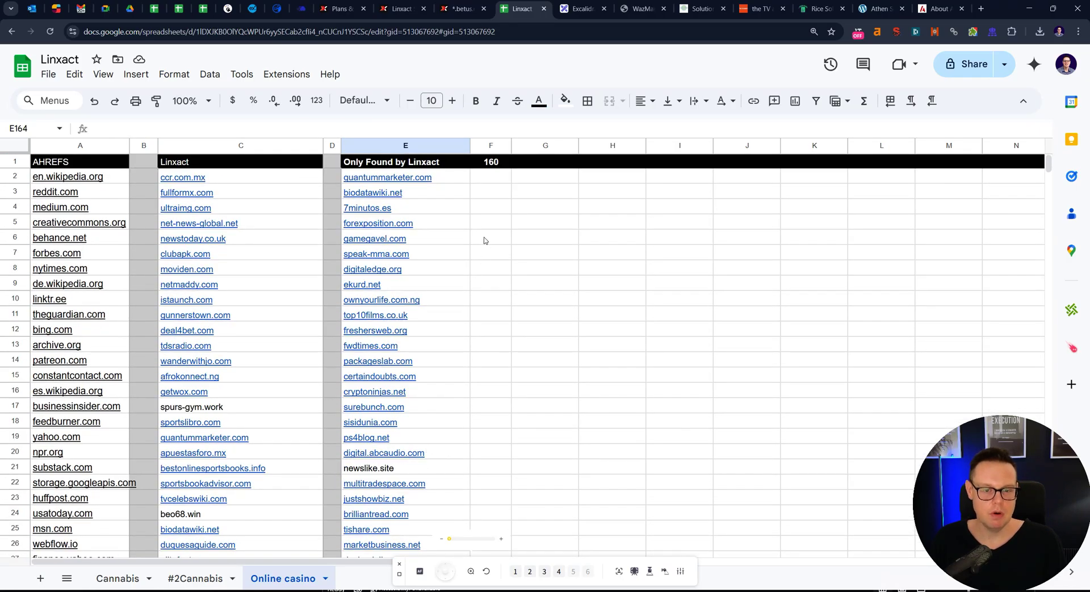
# Step: Open the Cannabis sheet and point out the count of domains only found by Linxact in cell G1
pyautogui.click(118, 579)
pyautogui.click(561, 319)
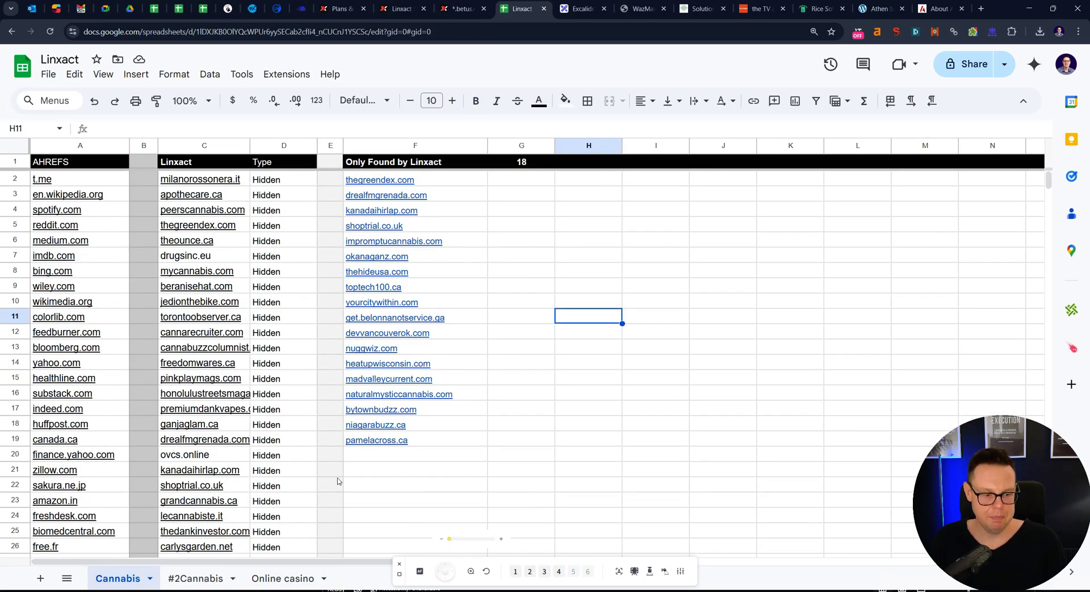
pyautogui.click(520, 166)
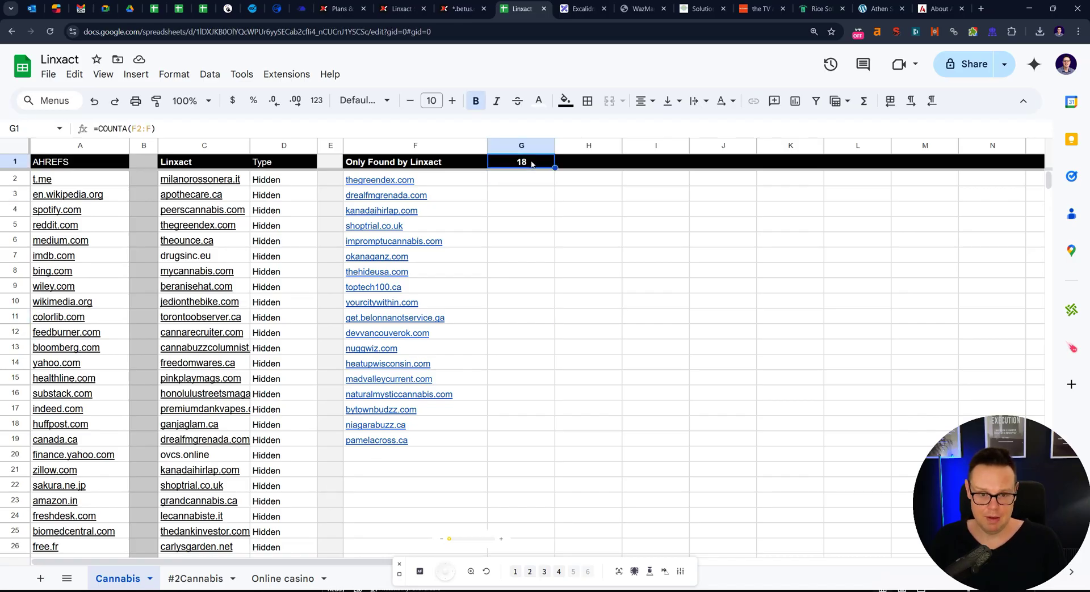
pyautogui.click(526, 227)
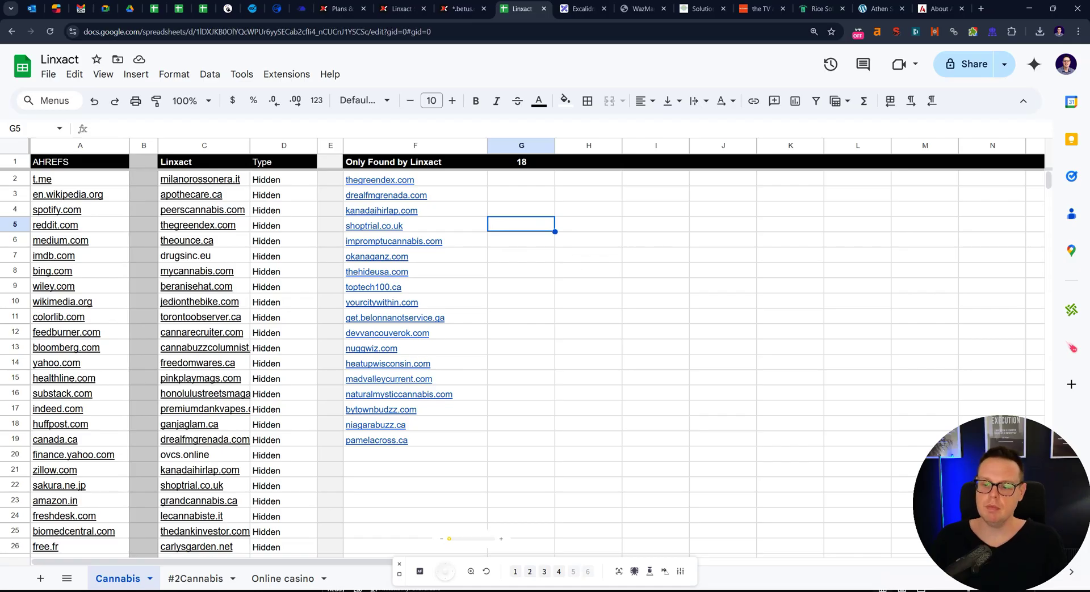
# Step: Switch to the Ahrefs Batch Analysis window and enlarge the page to 125% to show the cannabis domains' metrics
pyautogui.hotkey('alt', 'Tab')
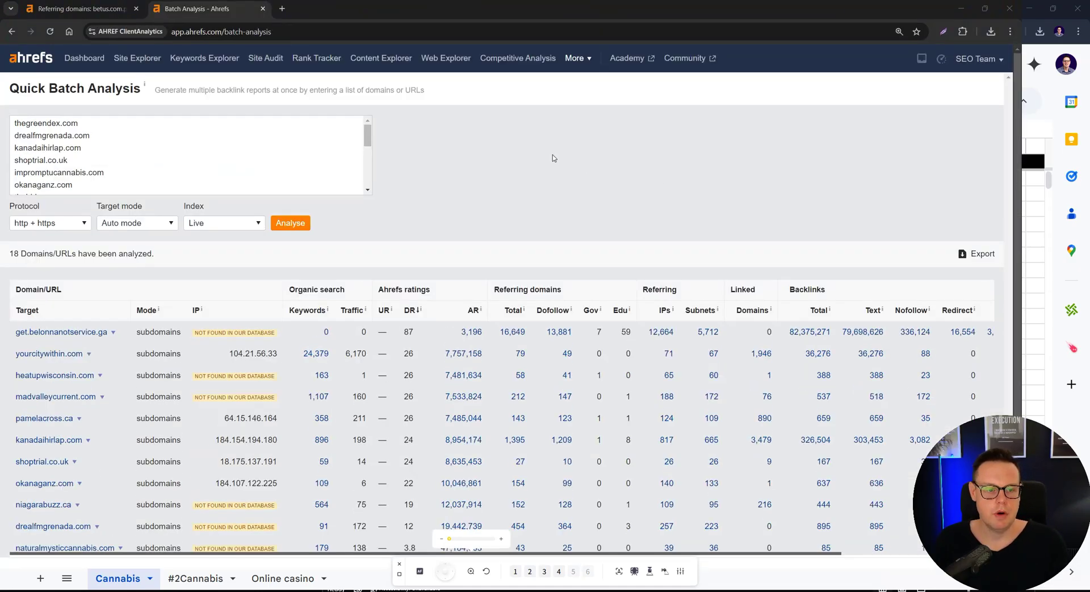
pyautogui.click(221, 158)
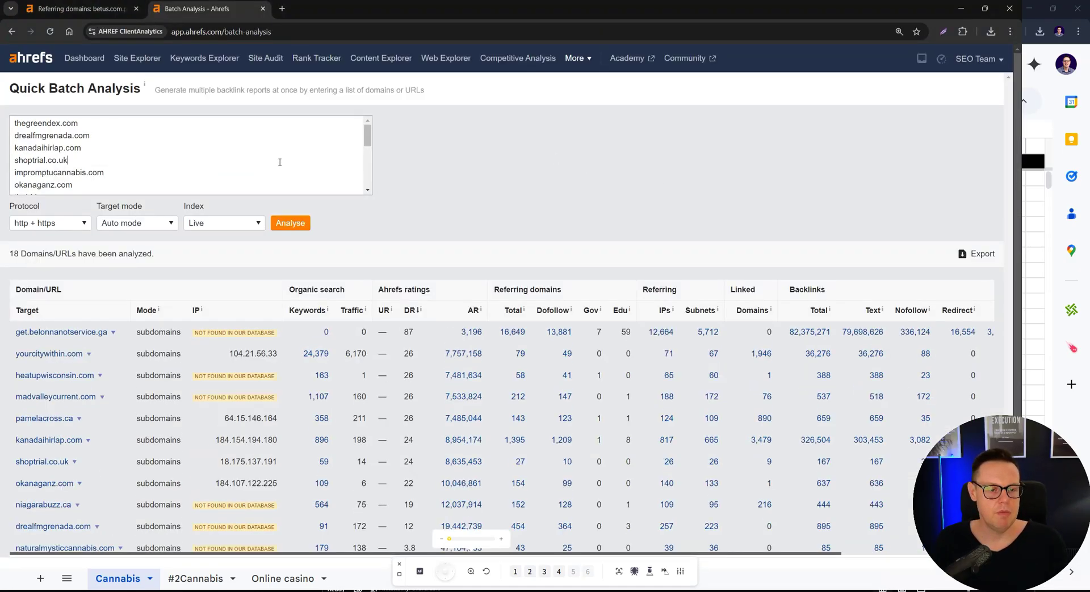
pyautogui.hotkey('ctrl', '+')
pyautogui.scroll(-2, 510, 244)
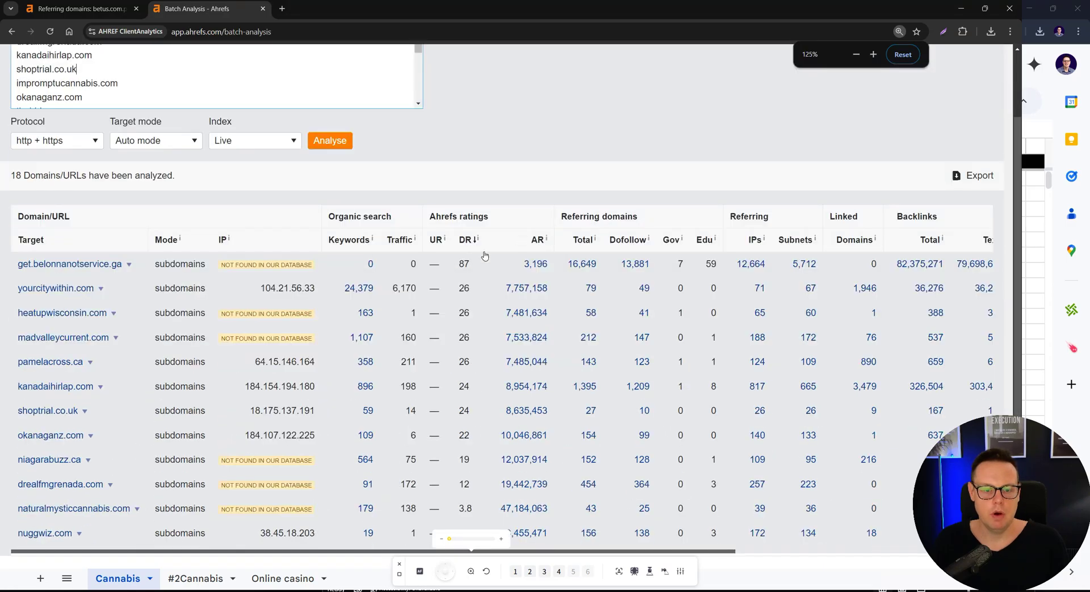
# Step: Highlight the DR value and the number of Edu referring domains for get.belonnanotservice.ga
pyautogui.moveTo(459, 268); pyautogui.dragTo(473, 269)
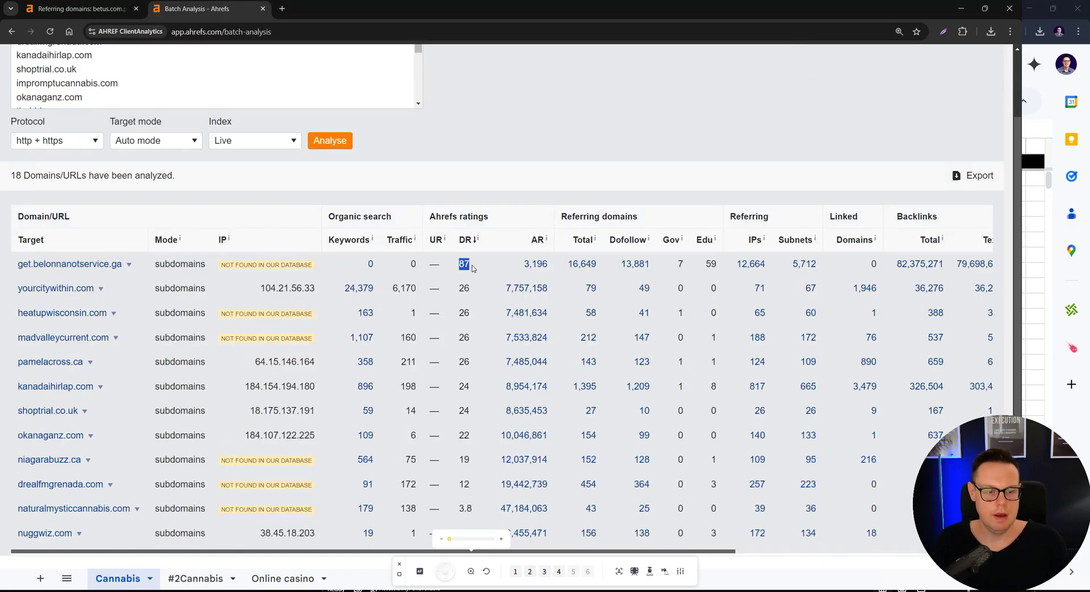
pyautogui.click(281, 274)
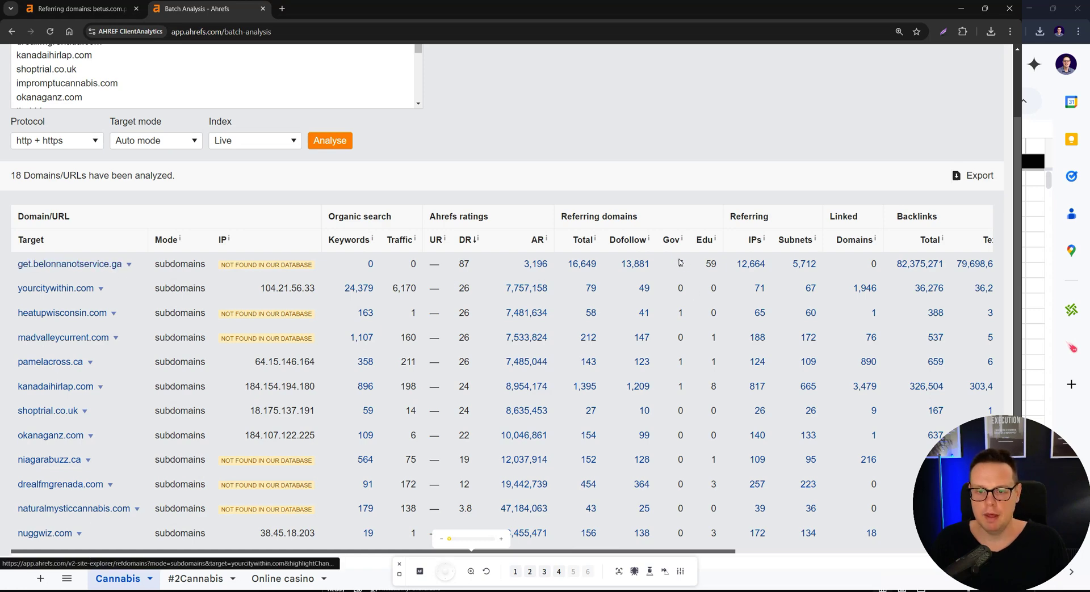
pyautogui.moveTo(701, 263); pyautogui.dragTo(724, 261)
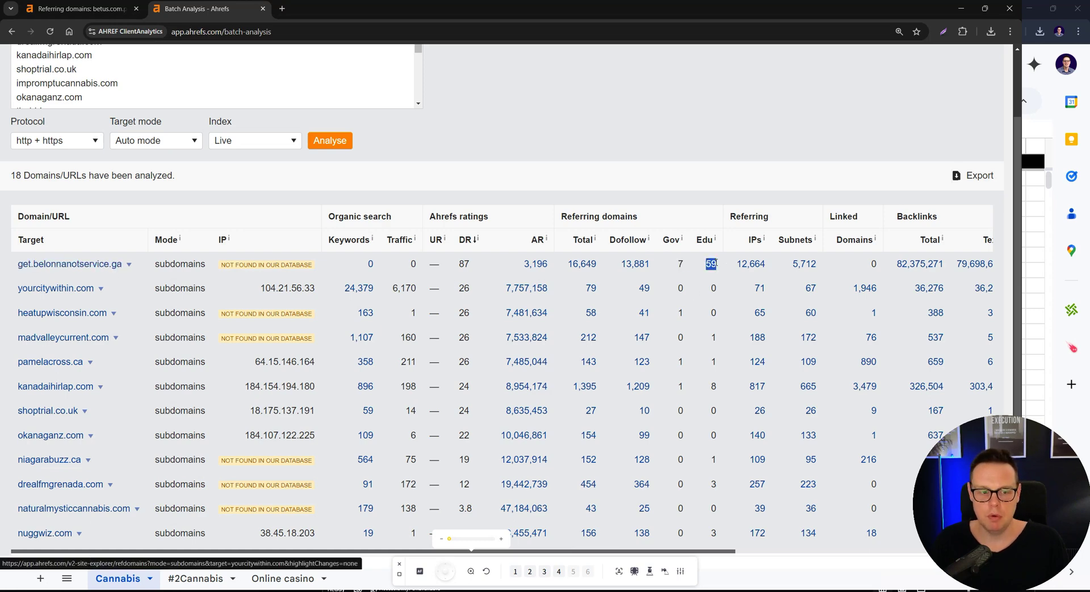
pyautogui.click(716, 263)
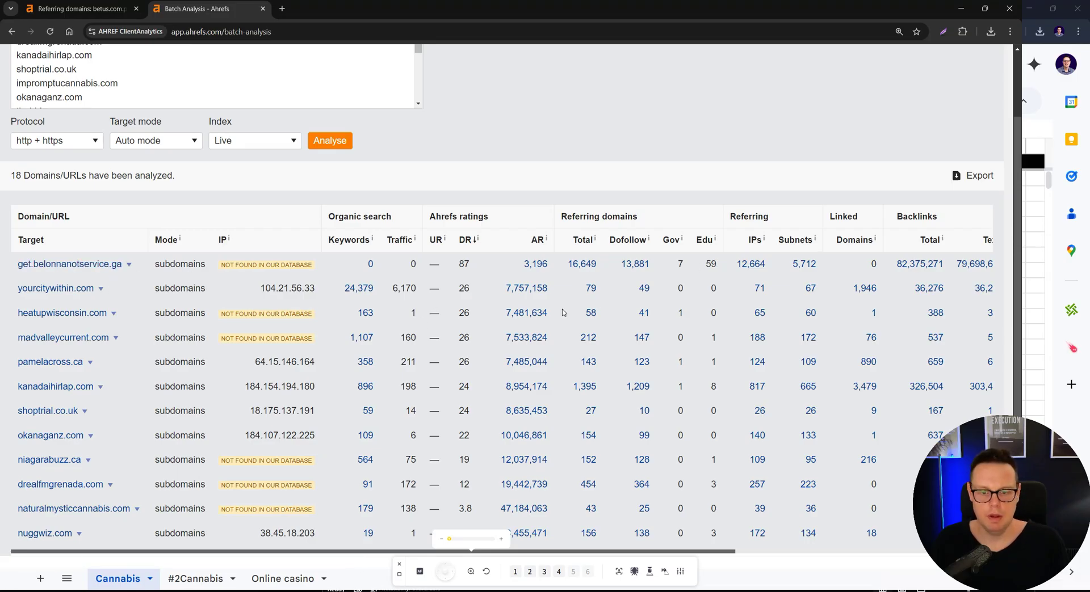
# Step: Highlight the Gov and Edu referring-domain counts for kanadaihirlap.com and look over the remaining cannabis domains
pyautogui.doubleClick(679, 386)
pyautogui.click(675, 388)
pyautogui.doubleClick(679, 387)
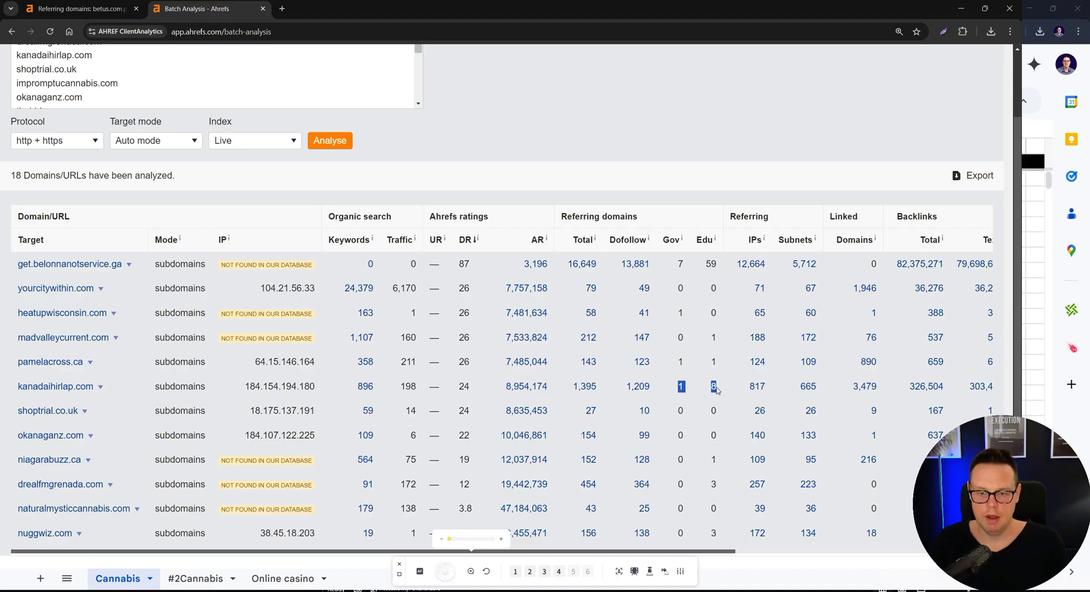
pyautogui.click(715, 388)
pyautogui.scroll(-2, 438, 322)
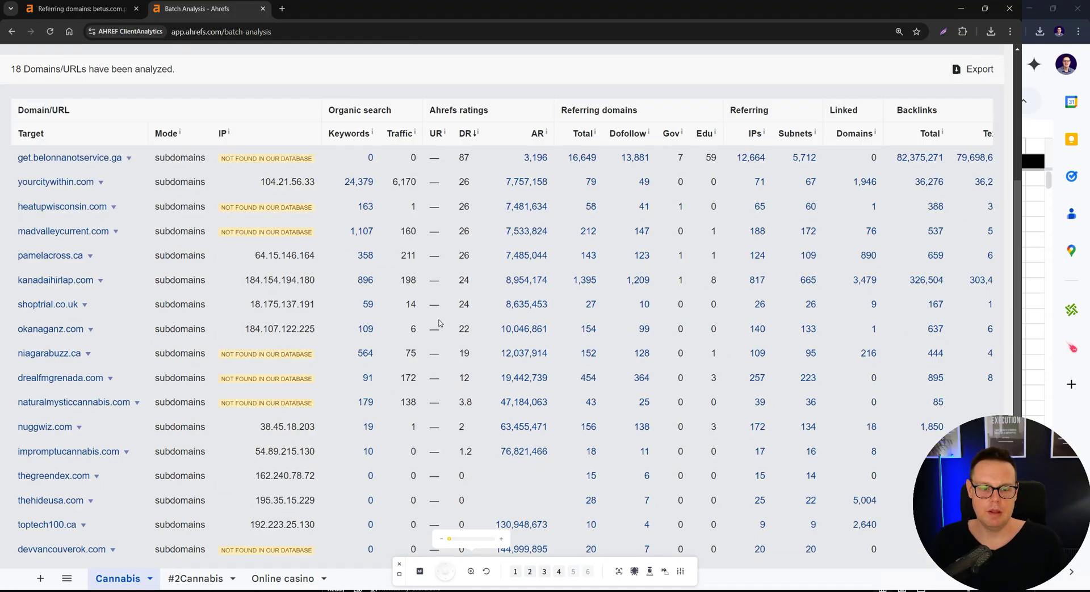
pyautogui.scroll(4, 467, 325)
pyautogui.scroll(-3, 467, 326)
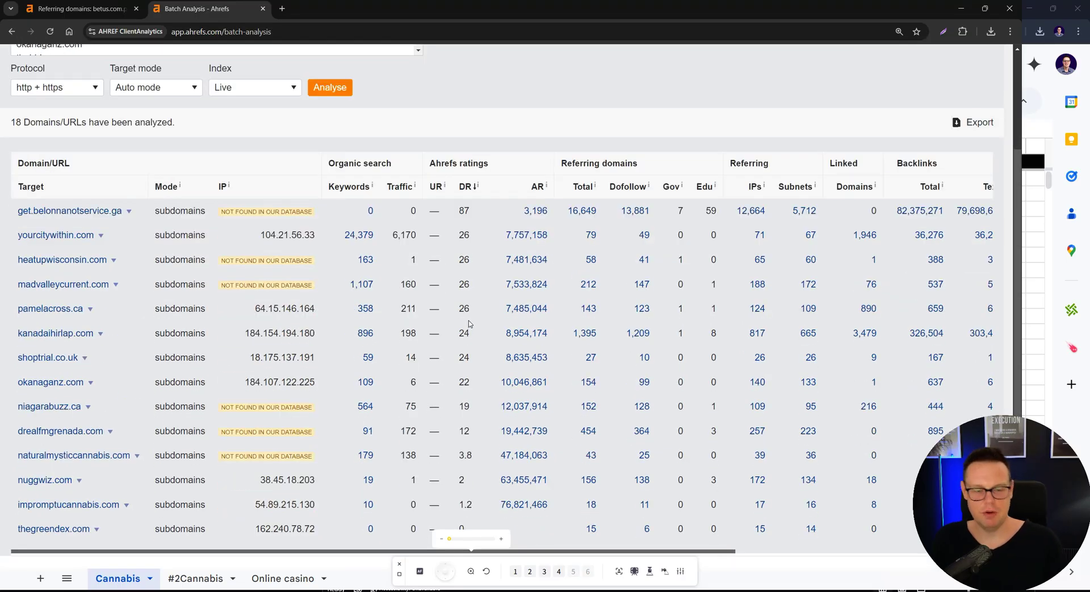
# Step: Capture the metrics table, outline the DR values from yourcitywithin.com to impromptucannabis.com in red, and copy the capture
pyautogui.press('ctrl+Print')
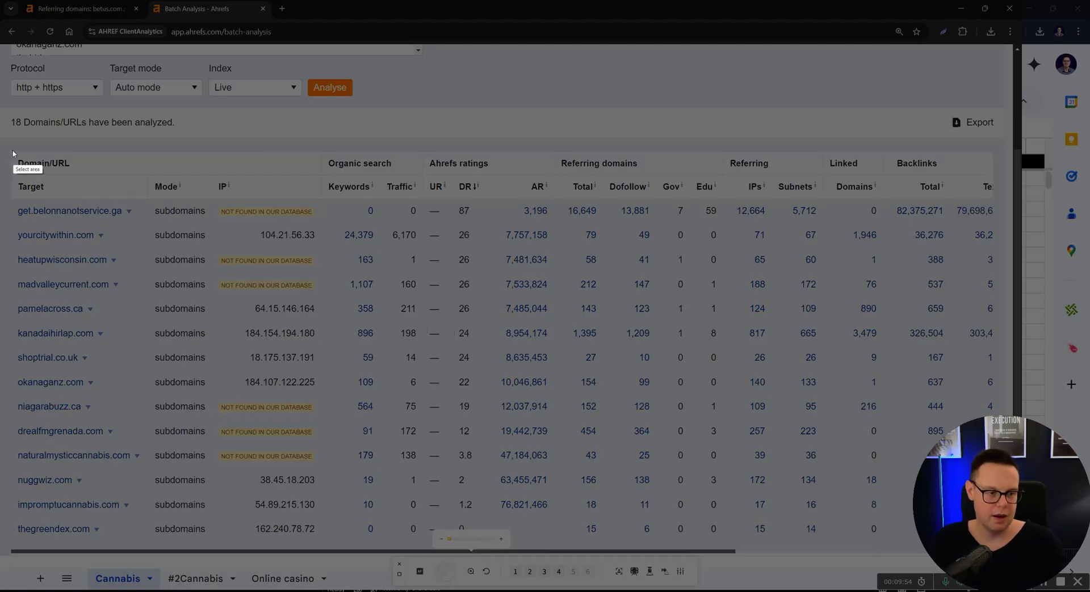
pyautogui.moveTo(12, 150); pyautogui.dragTo(846, 530)
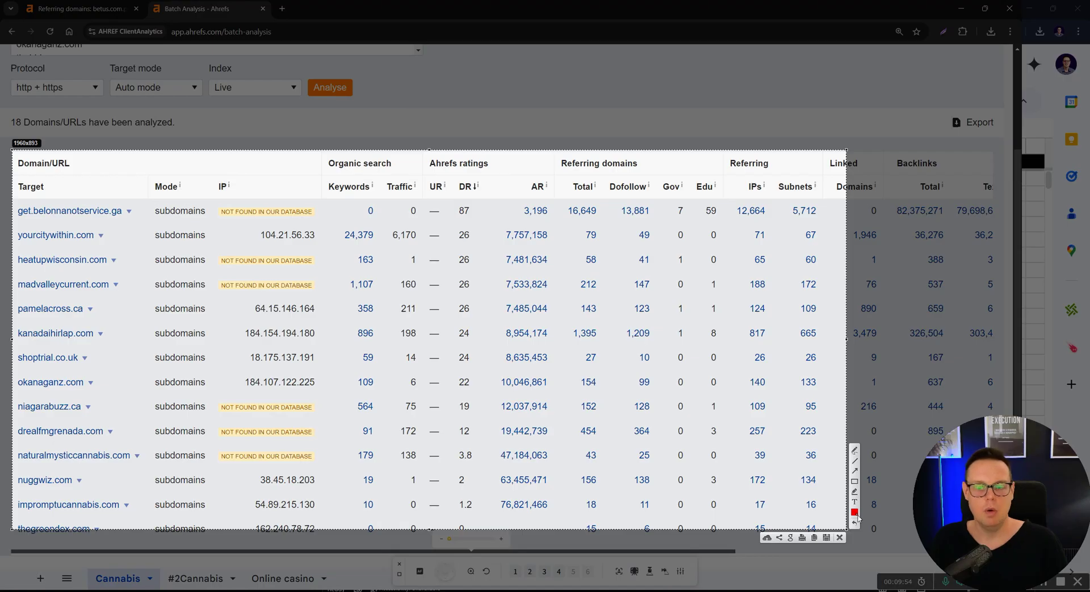
pyautogui.click(855, 481)
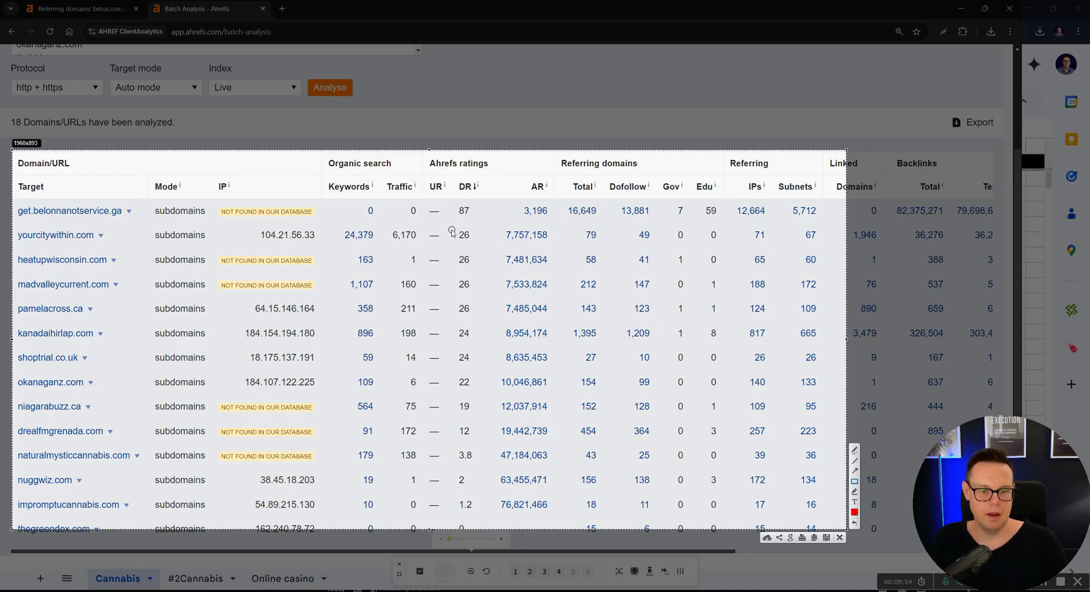
pyautogui.moveTo(449, 226)
pyautogui.mouseDown()
pyautogui.moveTo(478, 327)
pyautogui.moveTo(487, 520)
pyautogui.mouseUp()
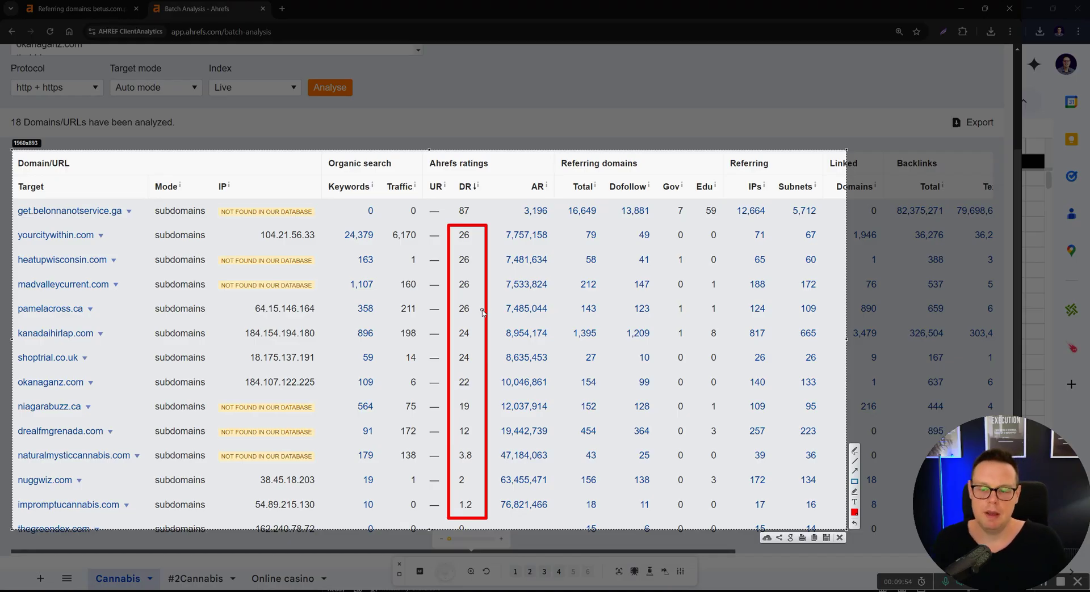
pyautogui.hotkey('ctrl', 'c')
pyautogui.scroll(2, 600, 268)
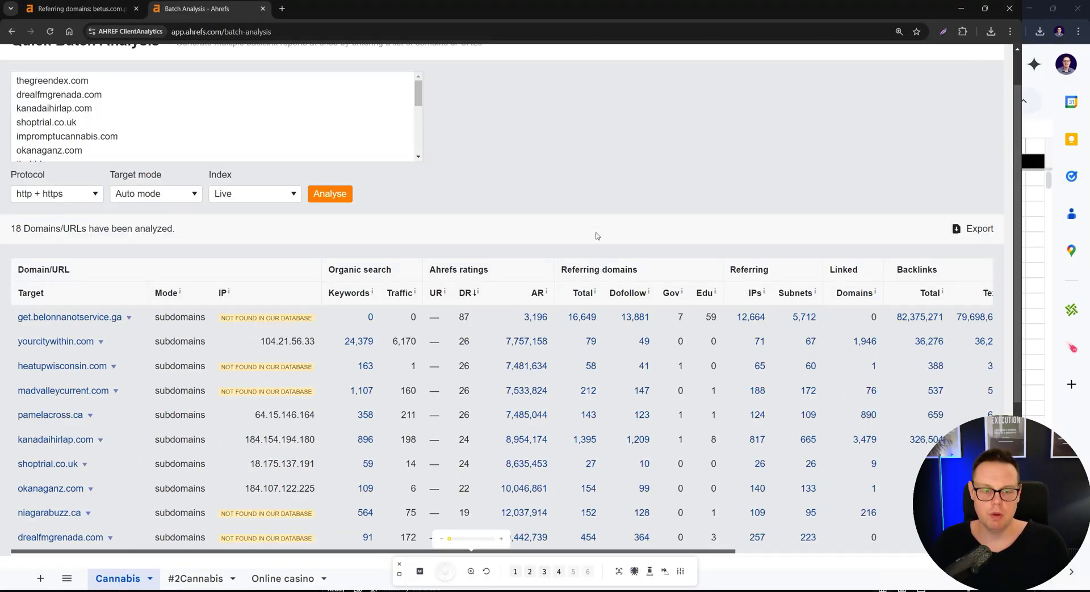
pyautogui.scroll(-5, 584, 263)
pyautogui.scroll(2, 567, 261)
pyautogui.scroll(2, 567, 261)
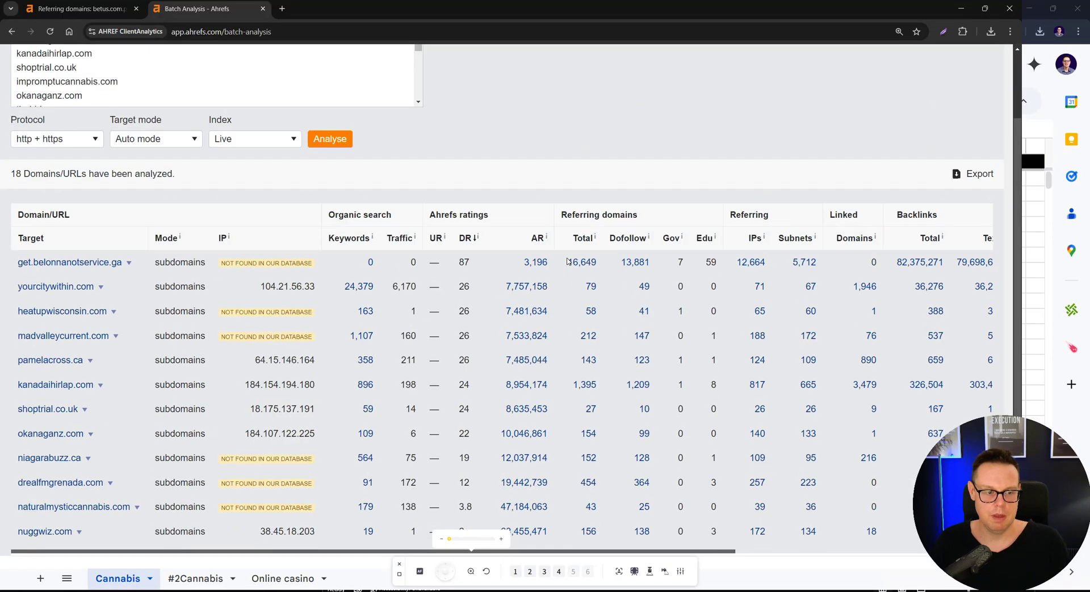
# Step: Open heatupwisconsin.com, pamelacross.ca and yourcitywithin.com from the analysed domains in separate new tabs
pyautogui.rightClick(75, 315)
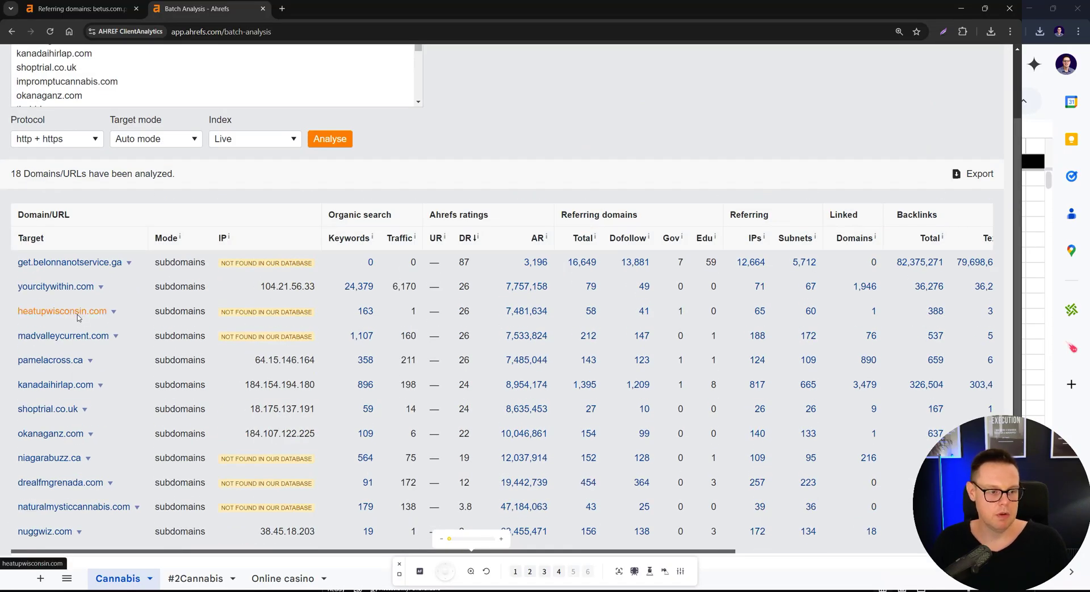
pyautogui.click(94, 324)
pyautogui.rightClick(68, 358)
pyautogui.click(85, 371)
pyautogui.rightClick(67, 287)
pyautogui.click(86, 298)
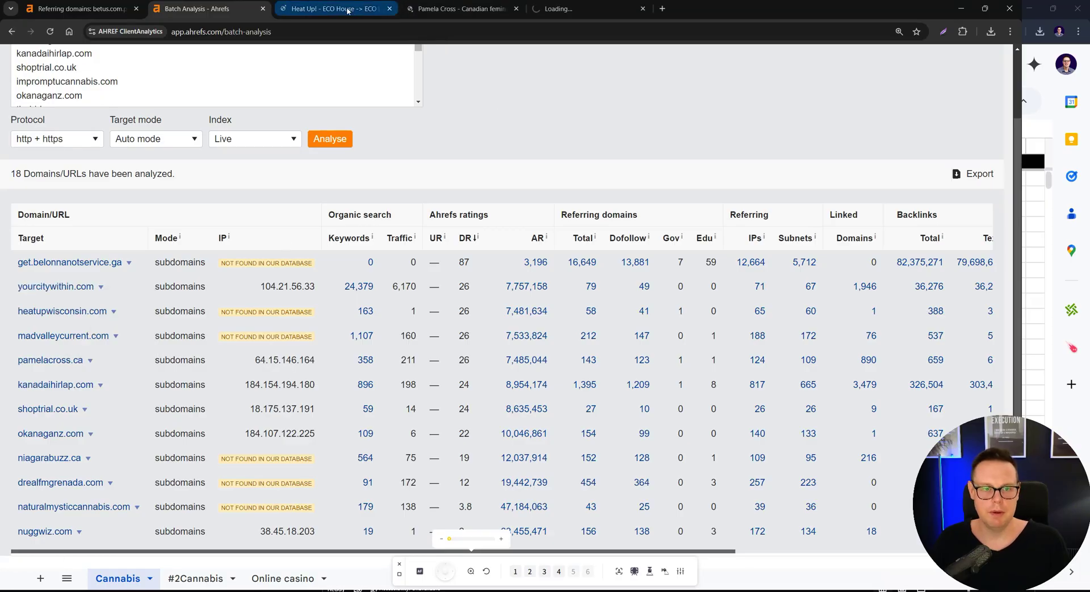
# Step: View the heatupwisconsin.com homepage and highlight its web address
pyautogui.click(329, 8)
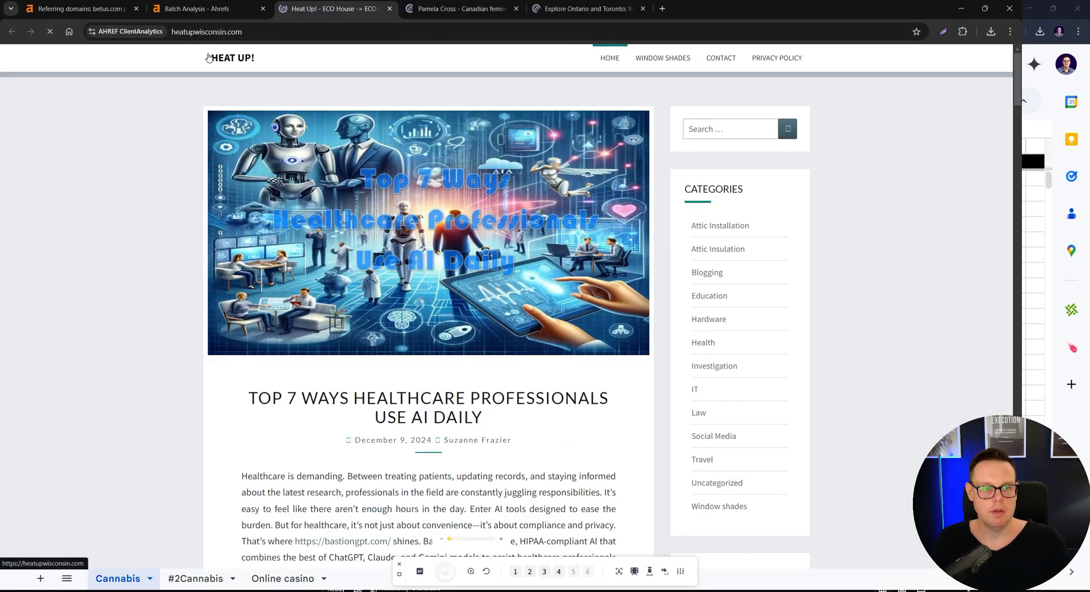
pyautogui.scroll(-3, 248, 225)
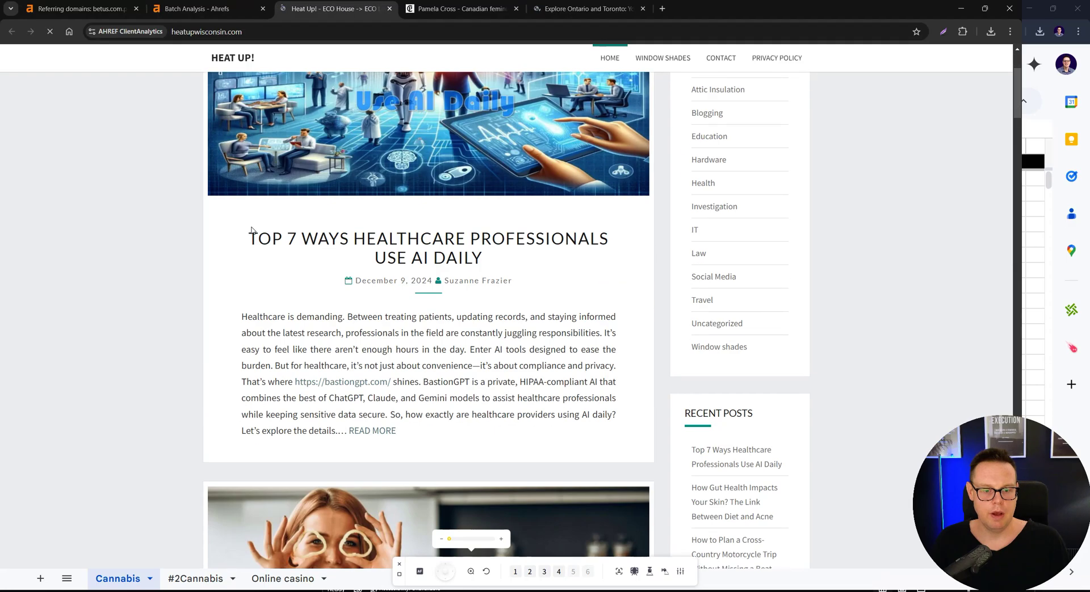
pyautogui.scroll(3, 323, 187)
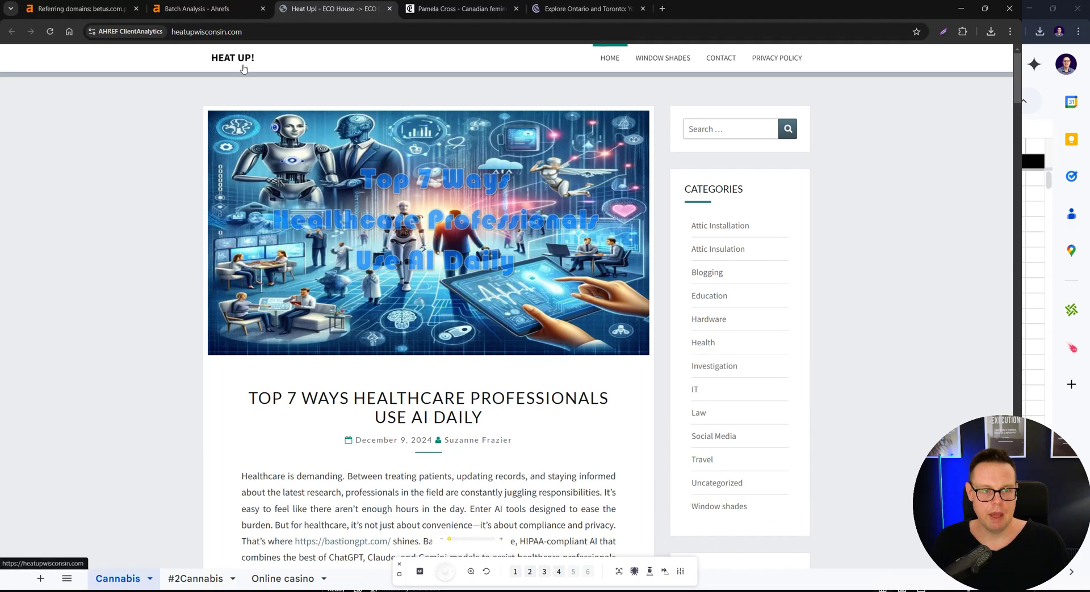
pyautogui.click(294, 32)
pyautogui.click(293, 32)
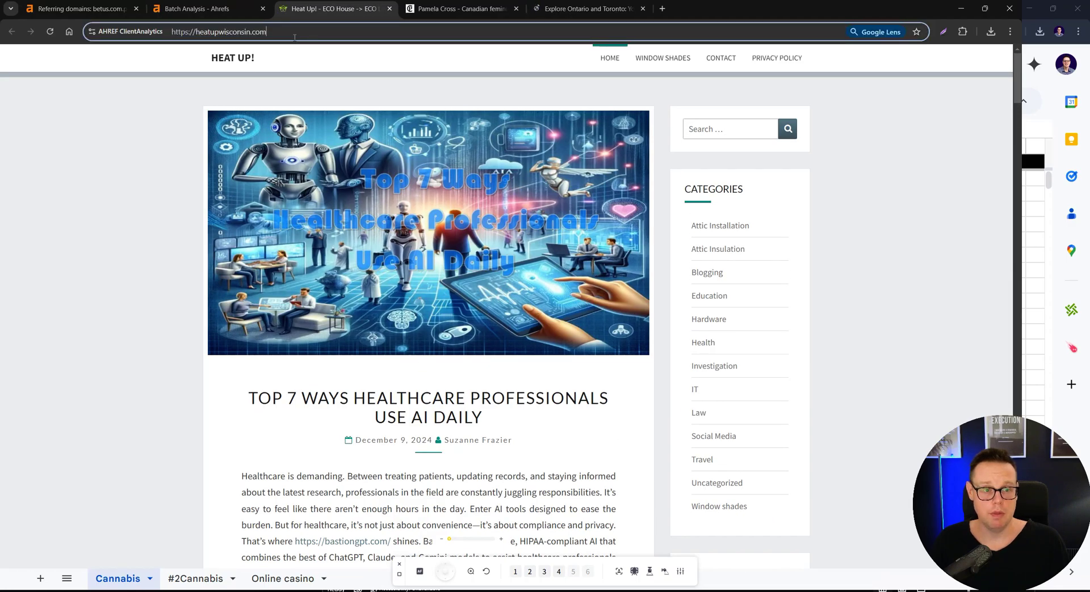
pyautogui.click(298, 33)
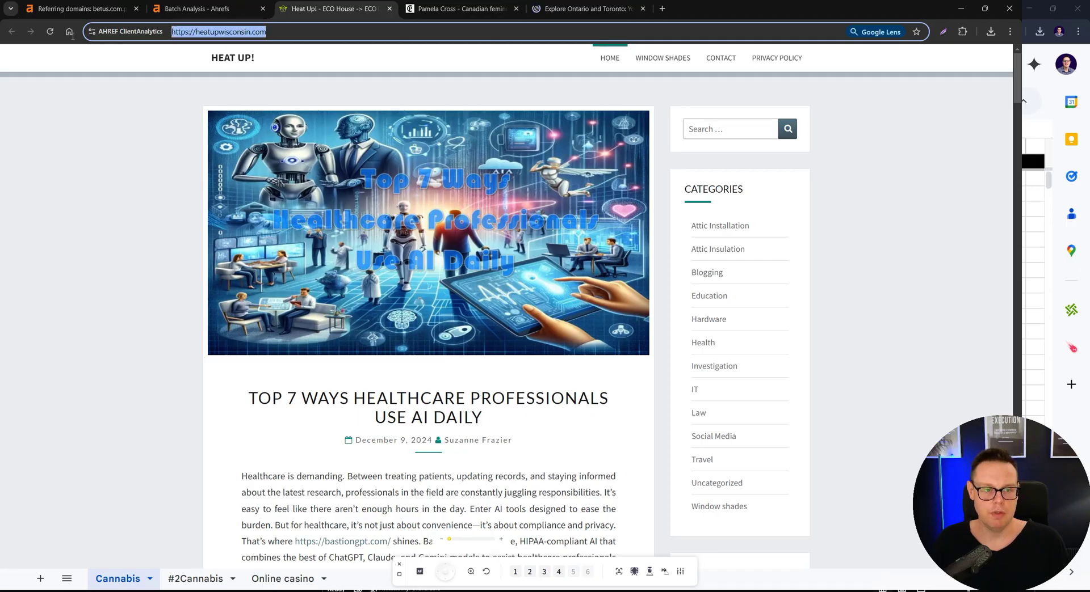
# Step: Highlight the outbound bastiongpt.com link in the post "Top 7 Ways Healthcare Professionals Use AI Daily"
pyautogui.click(81, 143)
pyautogui.scroll(-3, 81, 144)
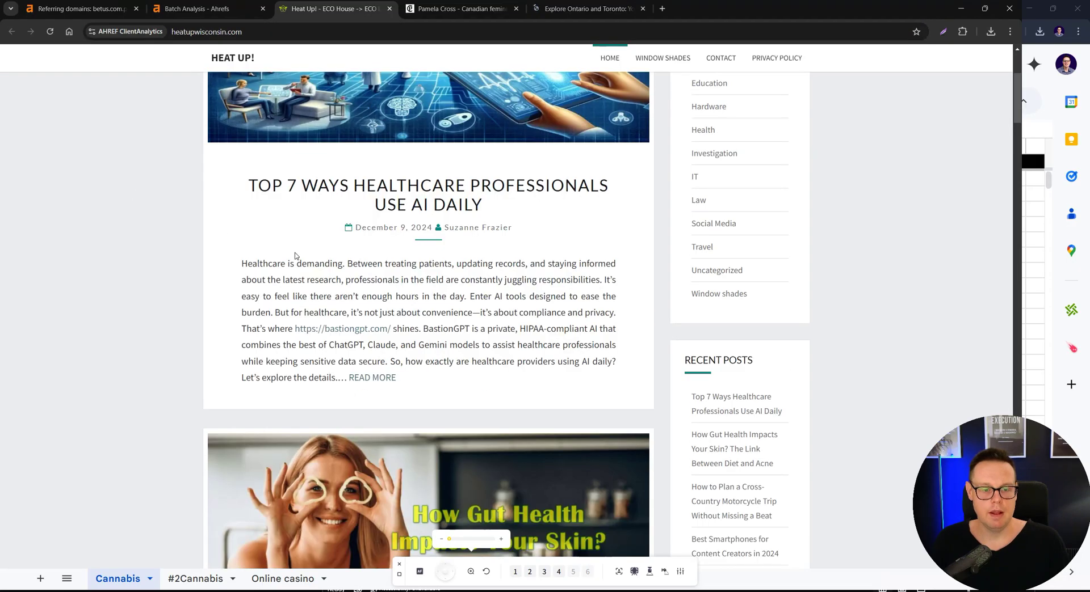
pyautogui.moveTo(245, 325); pyautogui.dragTo(388, 329)
pyautogui.click(371, 335)
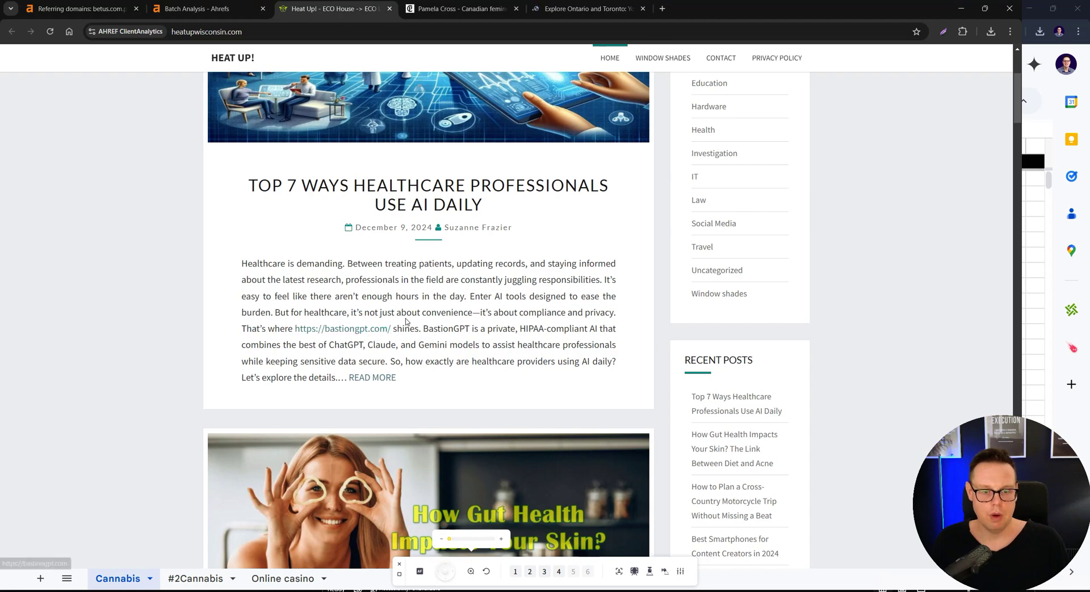
pyautogui.scroll(4, 407, 324)
# Step: Switch to pamelacross.ca, enlarge the page to 150% and look through its blog posts down to the footer
pyautogui.click(461, 8)
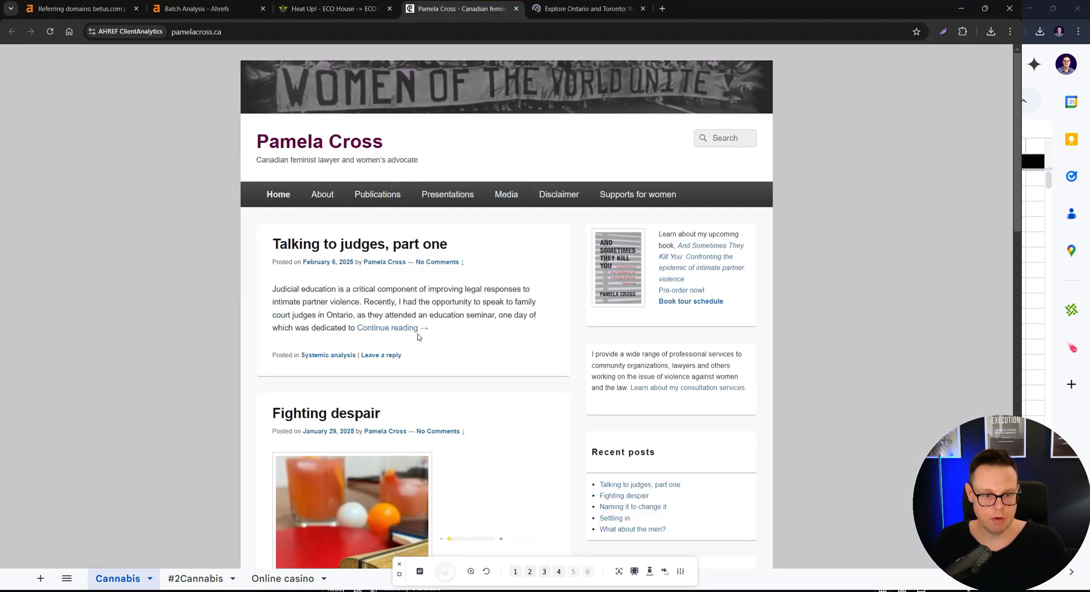
pyautogui.scroll(3, 493, 344)
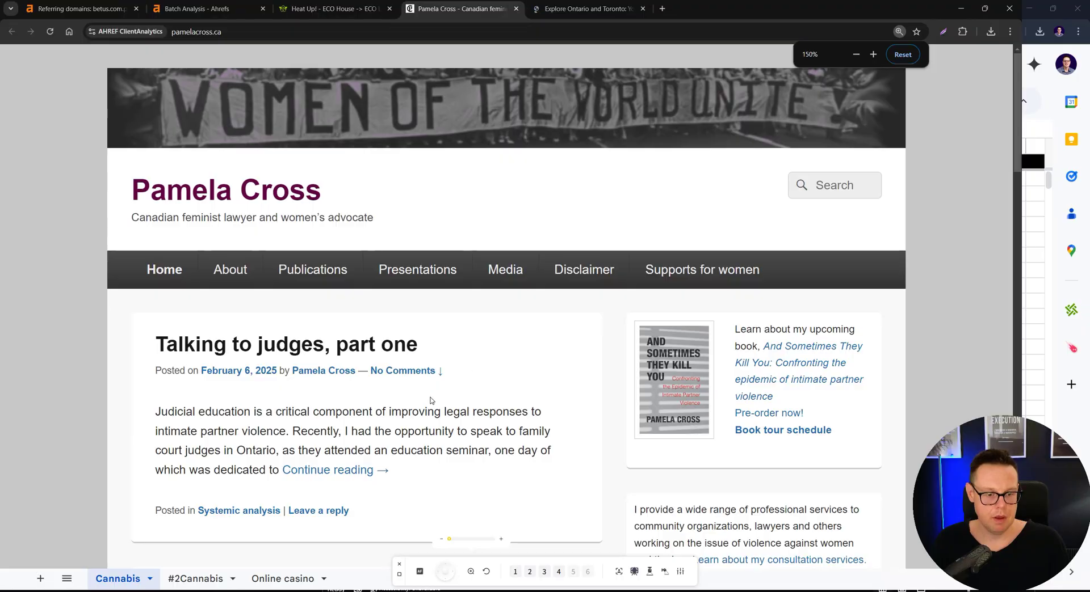
pyautogui.scroll(-12, 431, 401)
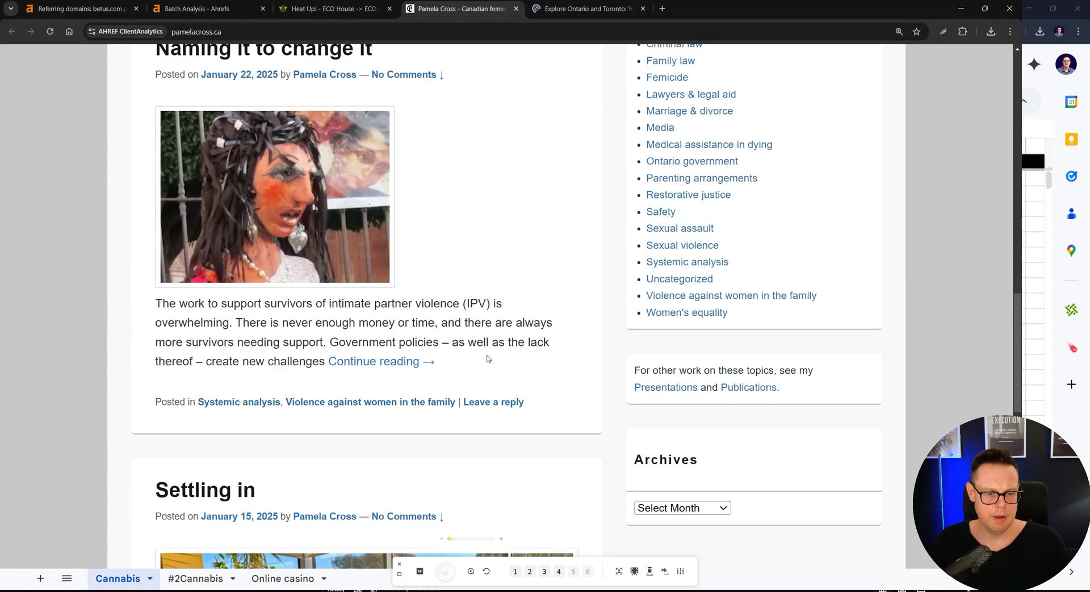
pyautogui.scroll(3, 386, 369)
pyautogui.scroll(-4, 363, 357)
pyautogui.moveTo(142, 231); pyautogui.dragTo(315, 270)
pyautogui.click(341, 283)
pyautogui.tripleClick(364, 292)
pyautogui.click(363, 291)
pyautogui.scroll(-6, 301, 205)
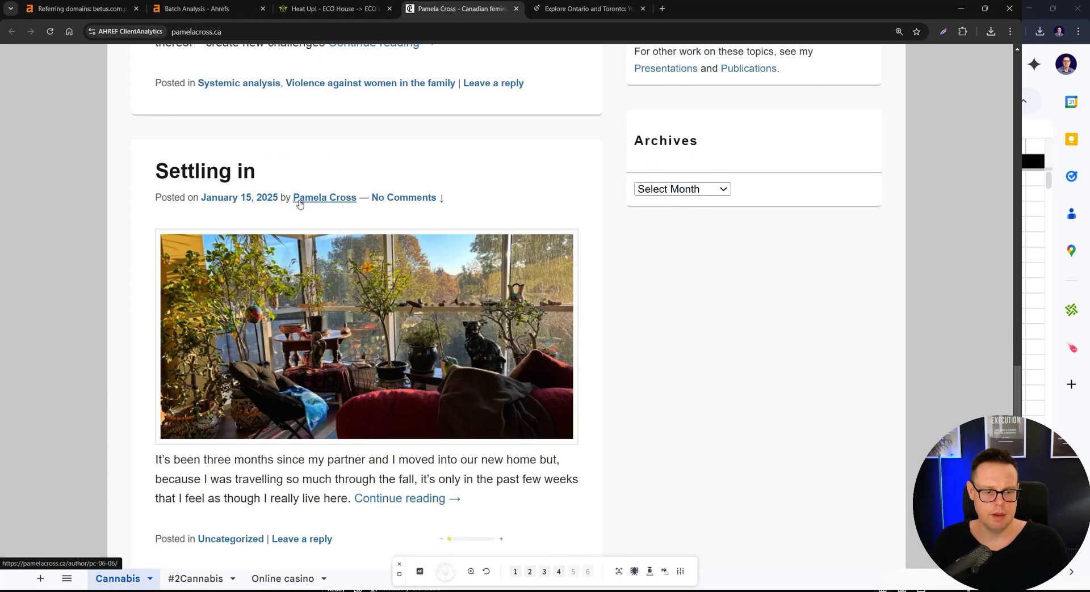
pyautogui.scroll(-3, 304, 331)
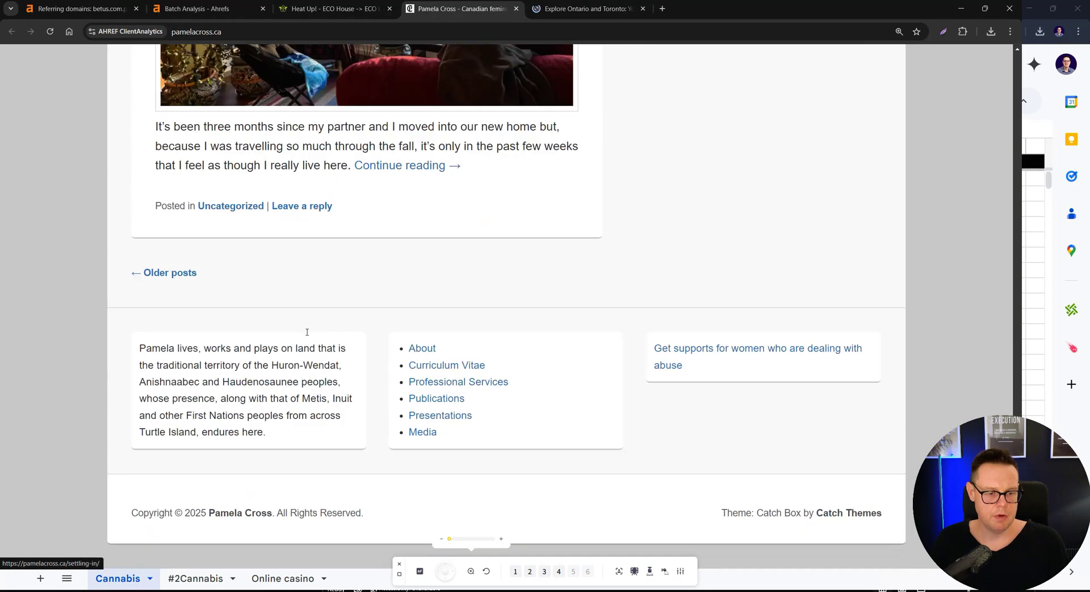
pyautogui.scroll(5, 461, 170)
# Step: Look over the yourcitywithin.com homepage down to its New Openings section and return to the start of the page
pyautogui.click(567, 8)
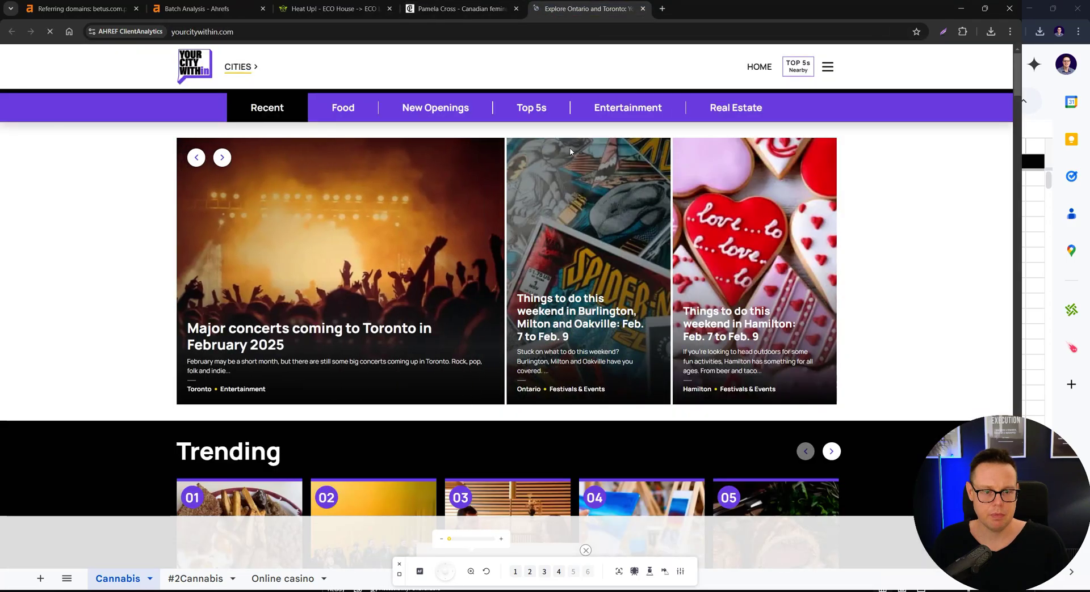
pyautogui.scroll(-10, 136, 227)
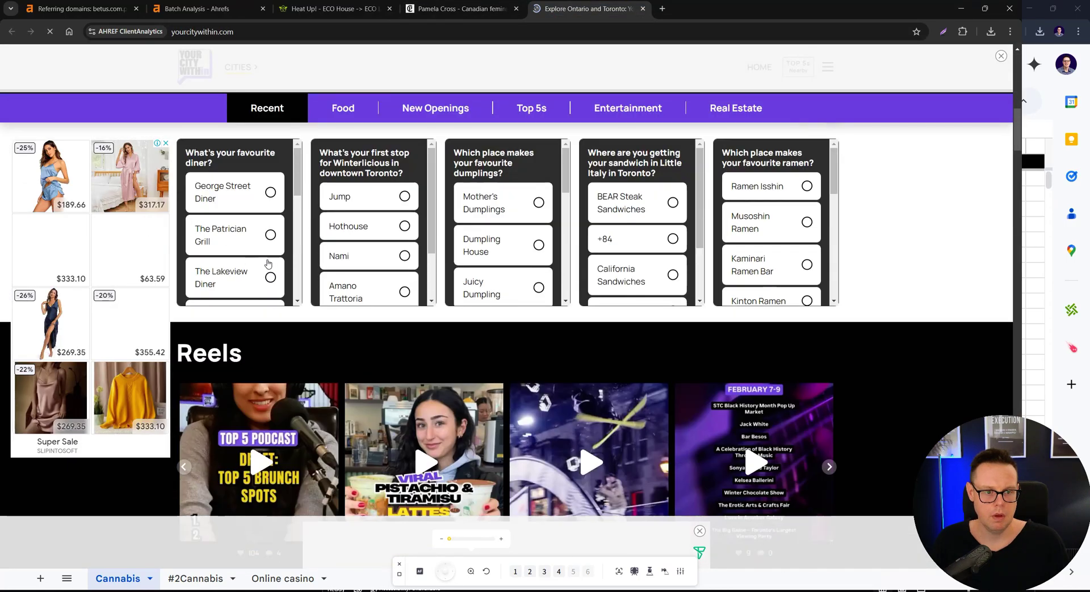
pyautogui.scroll(-2, 298, 262)
pyautogui.scroll(-2, 298, 262)
pyautogui.scroll(-15, 890, 285)
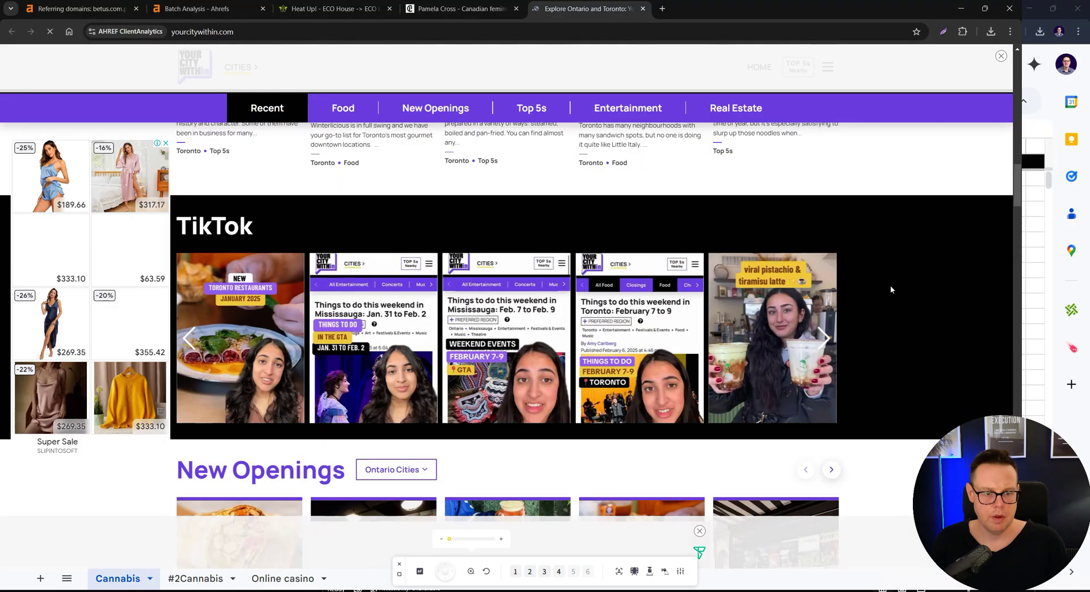
pyautogui.scroll(8, 866, 334)
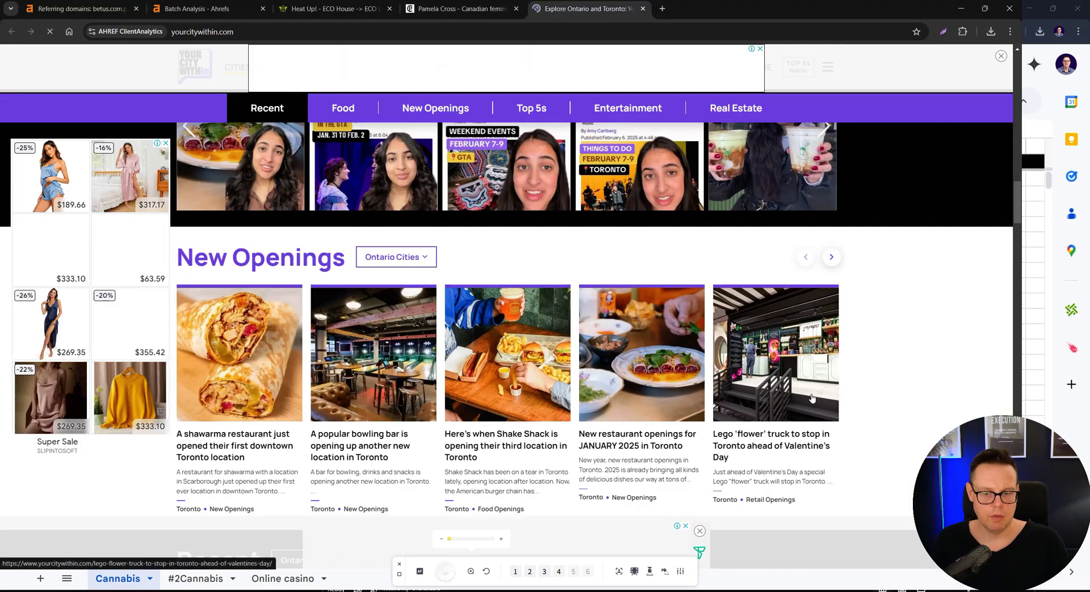
pyautogui.scroll(10, 863, 369)
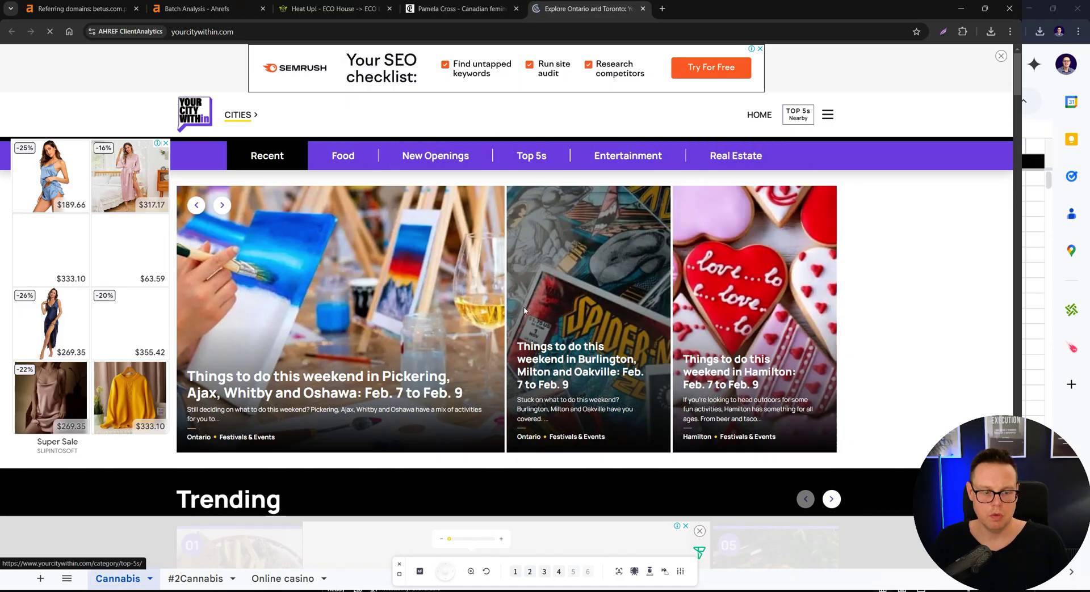
# Step: Compare the pamelacross.ca, yourcitywithin.com and heatupwisconsin.com homepages, ending on pamelacross.ca
pyautogui.click(460, 8)
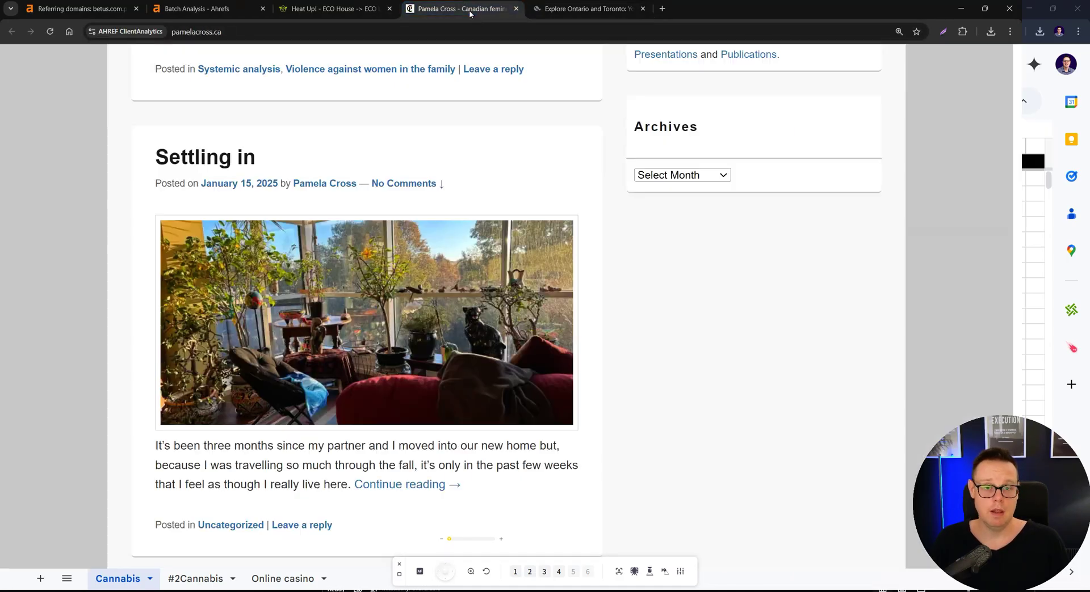
pyautogui.click(585, 10)
pyautogui.click(461, 9)
pyautogui.click(335, 9)
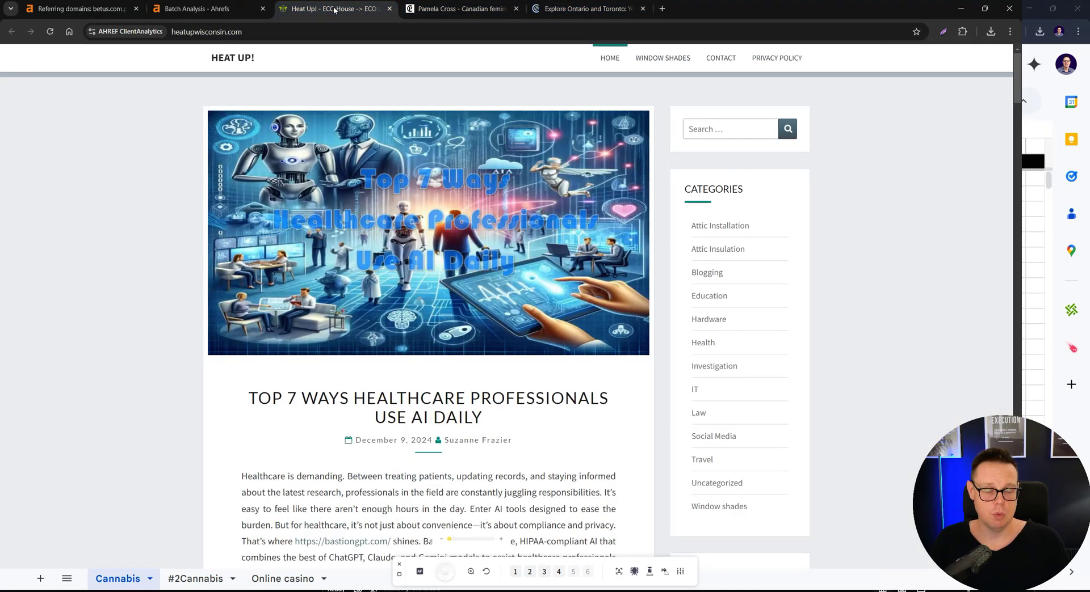
pyautogui.click(465, 9)
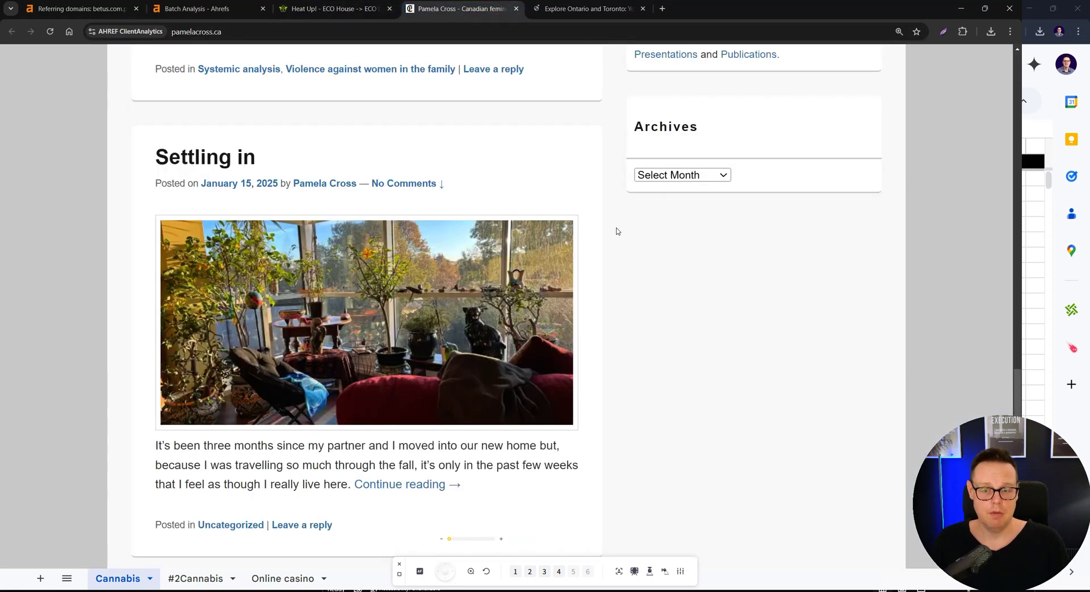
# Step: Return to the start of the pamelacross.ca homepage and highlight the site title and tagline in its header
pyautogui.scroll(15, 637, 243)
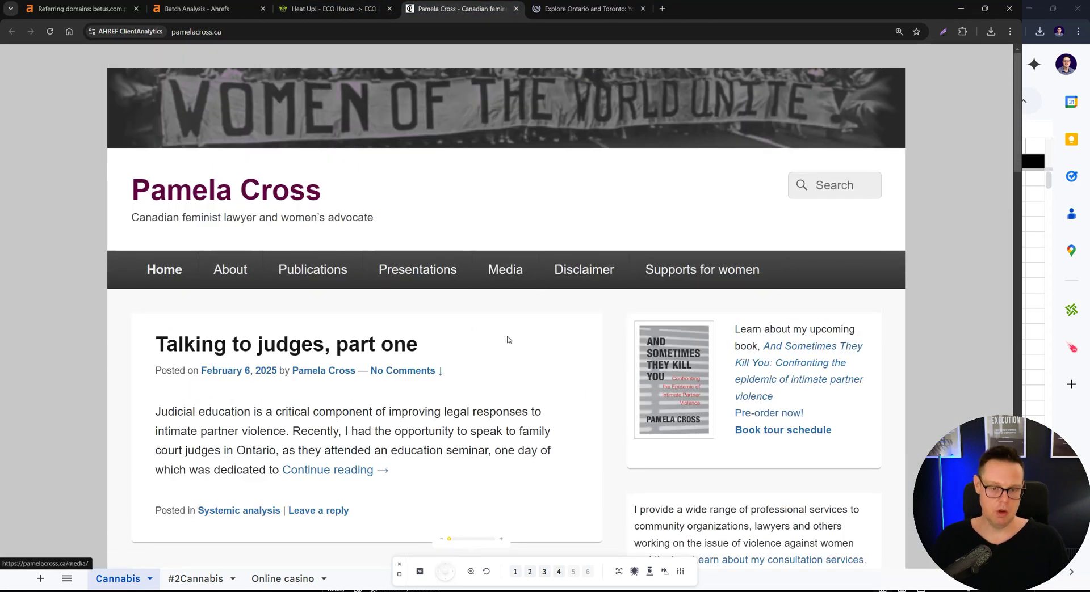
pyautogui.moveTo(479, 221); pyautogui.dragTo(498, 235)
pyautogui.click(498, 235)
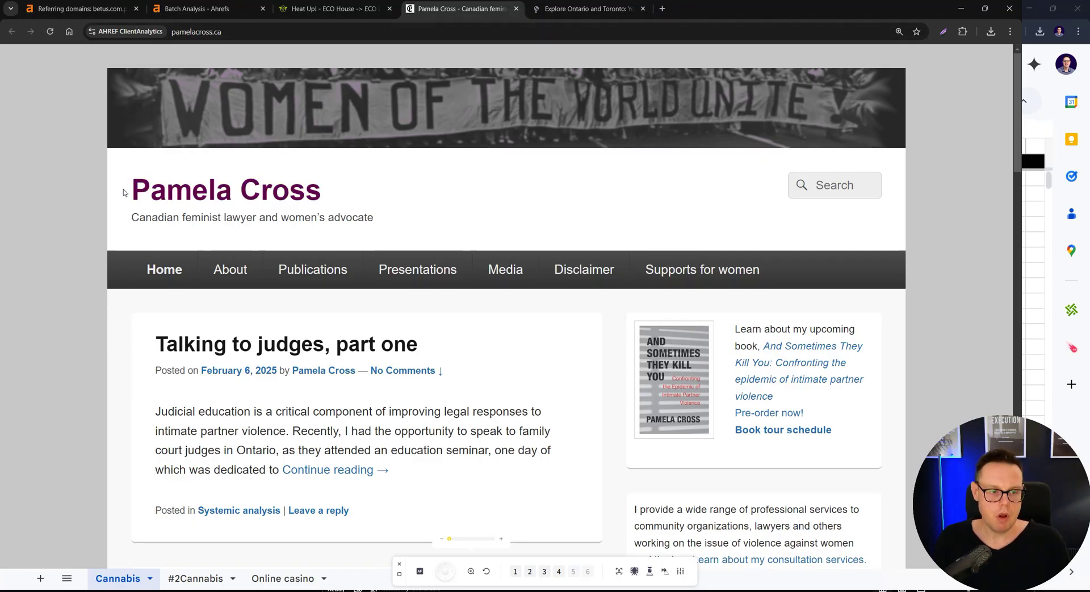
pyautogui.moveTo(115, 189); pyautogui.dragTo(339, 209)
pyautogui.click(415, 220)
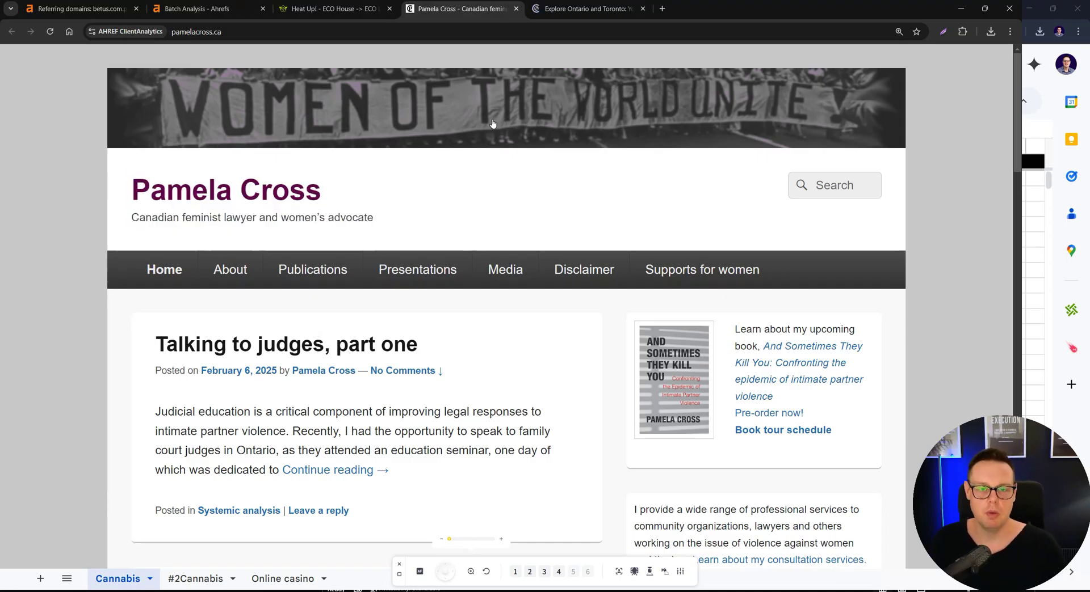
pyautogui.moveTo(394, 228); pyautogui.dragTo(80, 186)
pyautogui.click(80, 188)
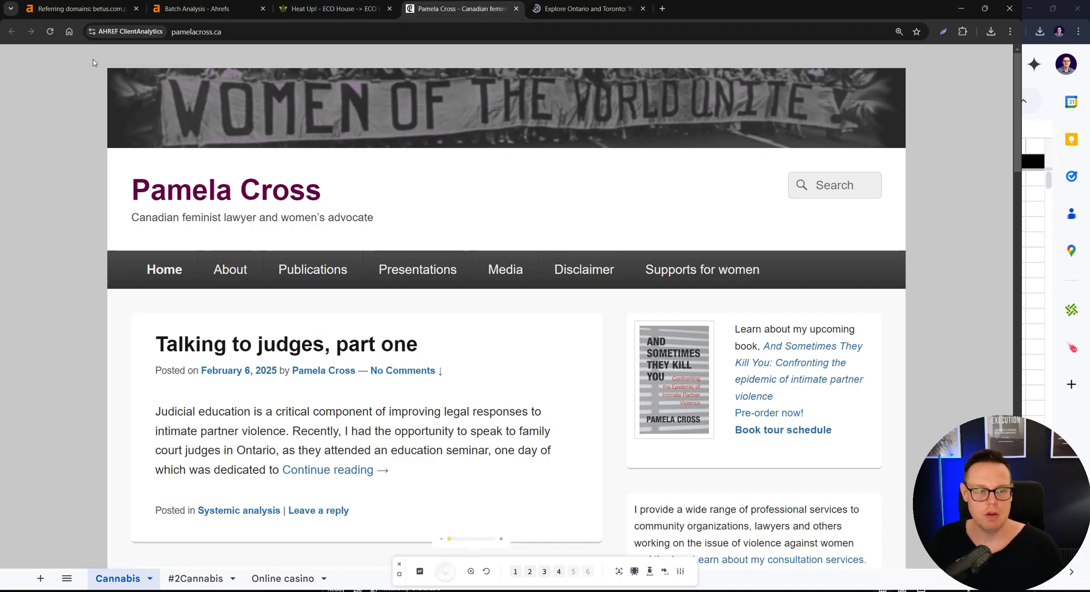
pyautogui.moveTo(94, 61); pyautogui.dragTo(467, 229)
pyautogui.click(467, 229)
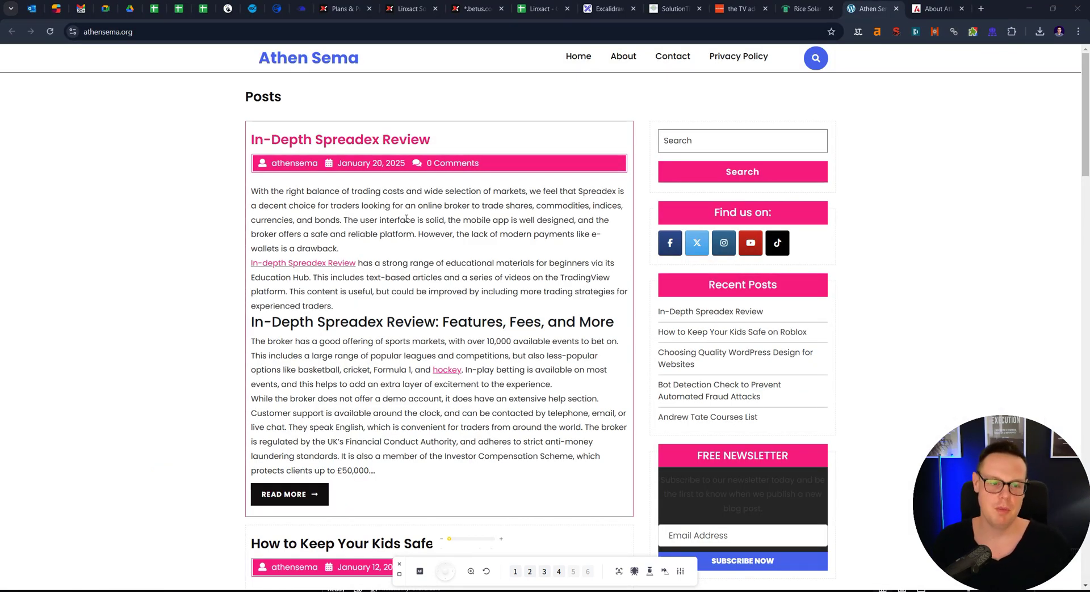
# Step: Enlarge the athensema.org page to 110% and highlight the Posts heading above its articles
pyautogui.click(223, 162)
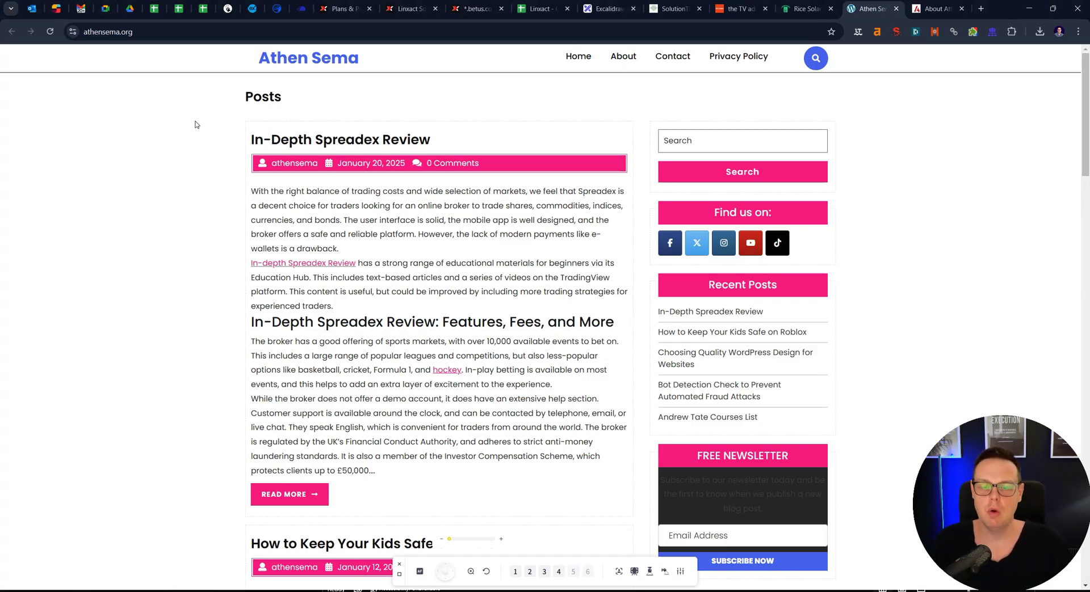
pyautogui.hotkey('ctrl', '+')
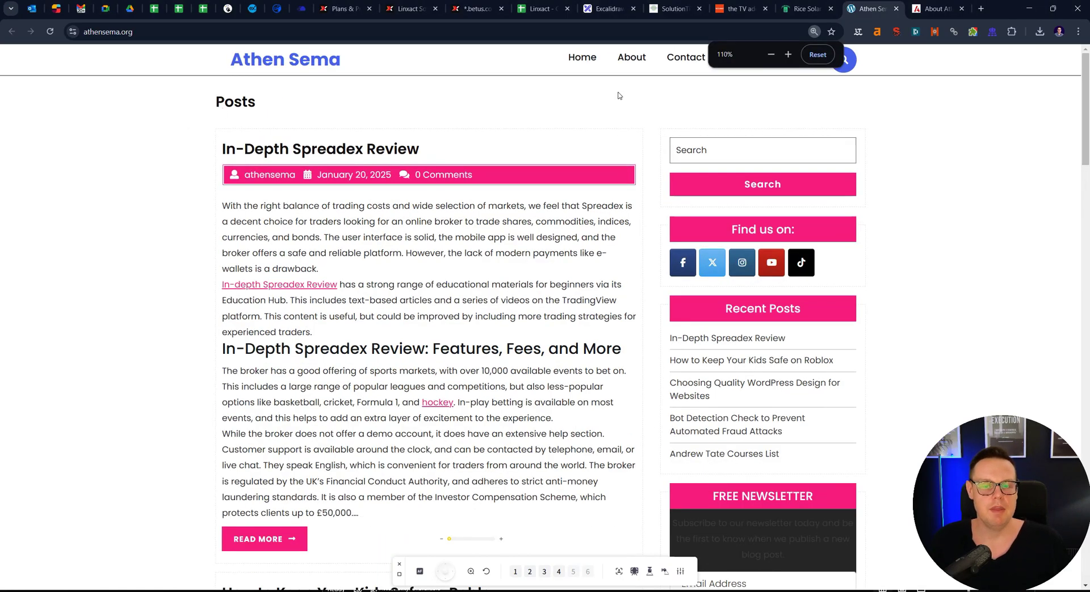
pyautogui.doubleClick(243, 101)
pyautogui.click(321, 111)
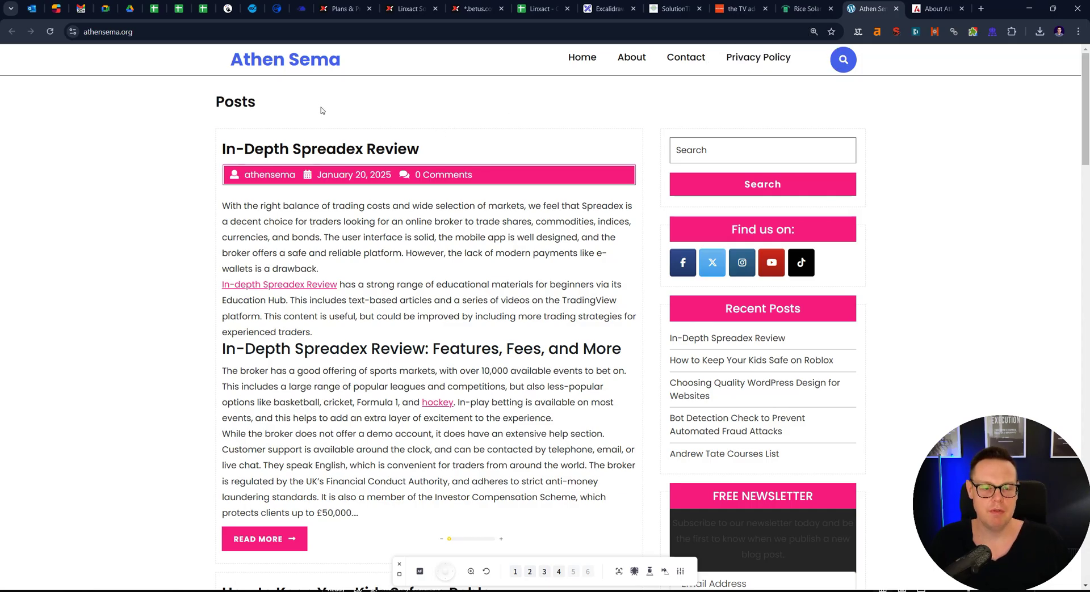
pyautogui.moveTo(215, 106); pyautogui.dragTo(273, 109)
pyautogui.click(274, 108)
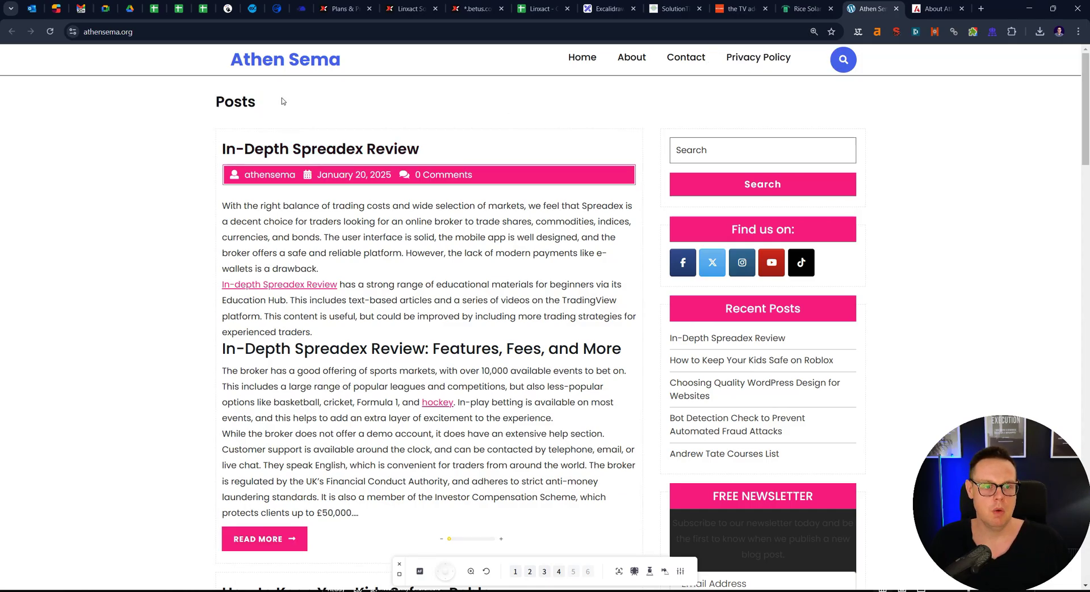
# Step: Highlight the "In-Depth Spreadex Review" post and the "How to Keep Your Kids Safe on Roblox" post on athensema.org
pyautogui.moveTo(188, 142); pyautogui.dragTo(417, 513)
pyautogui.click(228, 409)
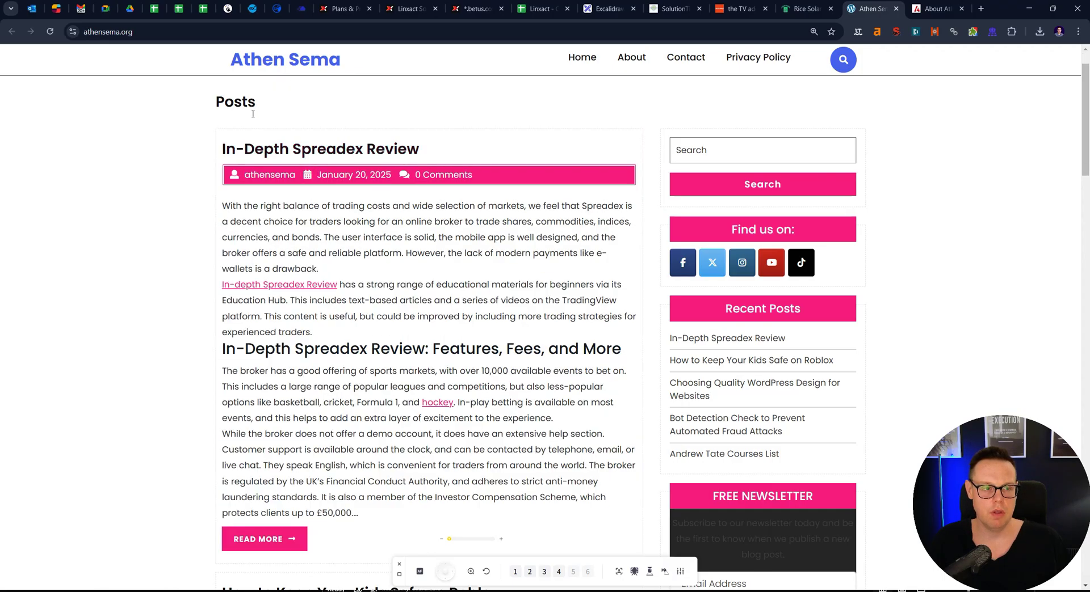
pyautogui.scroll(-9, 301, 198)
pyautogui.scroll(2, 301, 199)
pyautogui.moveTo(202, 146); pyautogui.dragTo(128, 311)
pyautogui.click(127, 311)
# Step: Highlight the "Choosing Quality WordPress Design for Websites" post and return to the first post on the page
pyautogui.scroll(-9, 155, 316)
pyautogui.scroll(2, 181, 305)
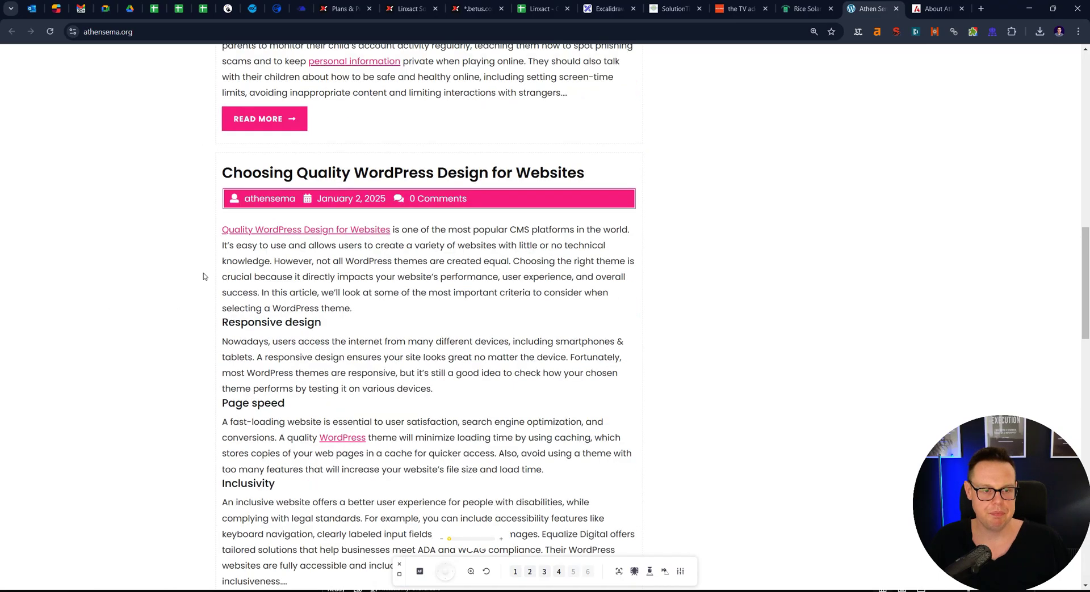
pyautogui.moveTo(200, 153); pyautogui.dragTo(582, 448)
pyautogui.click(581, 448)
pyautogui.scroll(13, 457, 319)
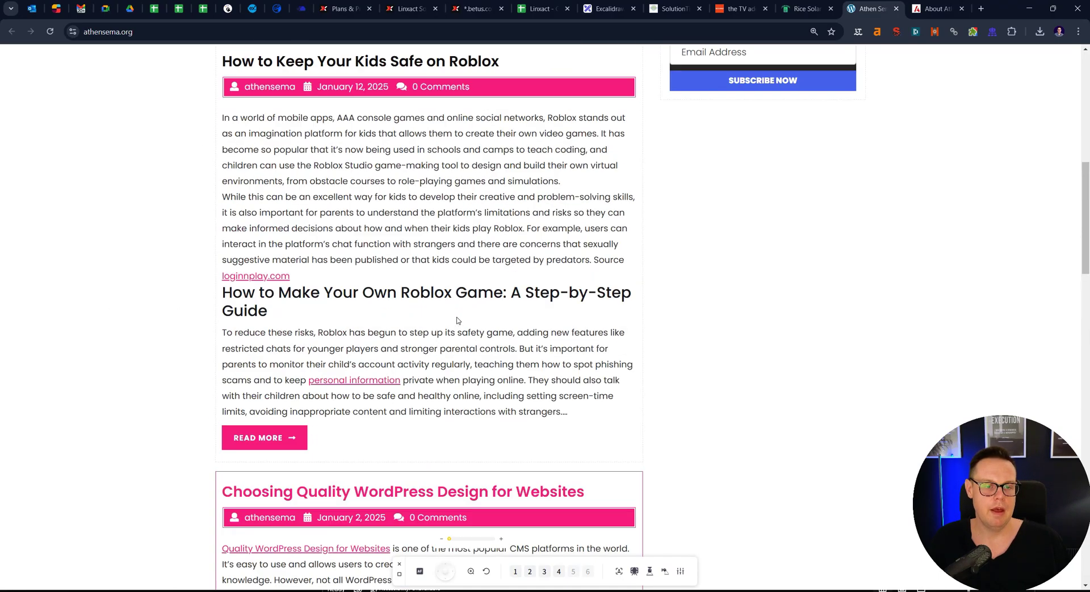
pyautogui.scroll(2, 458, 317)
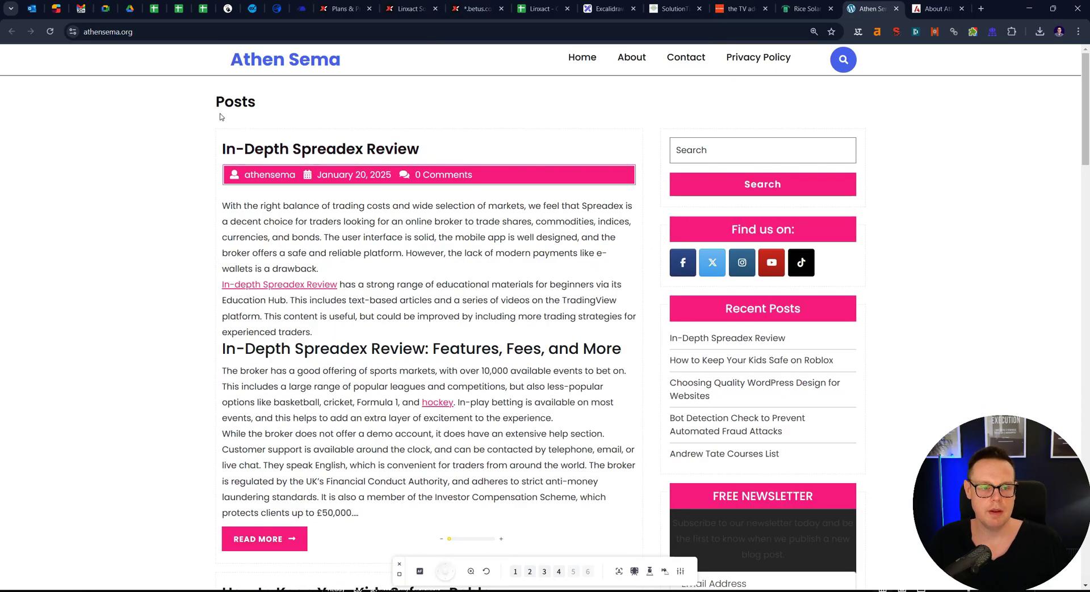
# Step: Highlight the Posts heading and the body of the "In-Depth Spreadex Review" post on athensema.org
pyautogui.moveTo(202, 107); pyautogui.dragTo(379, 288)
pyautogui.click(168, 269)
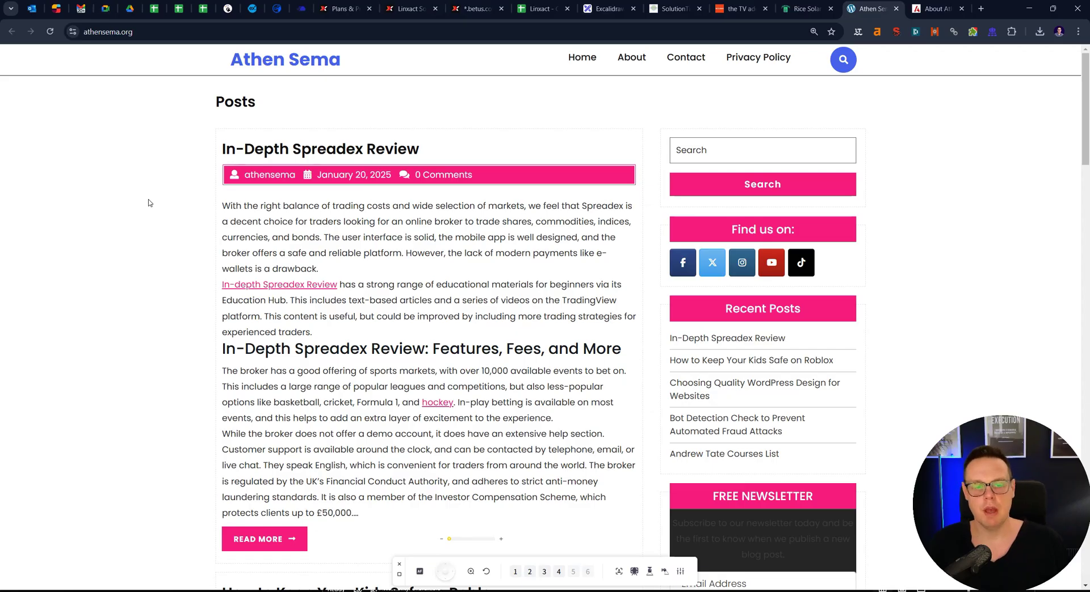
pyautogui.moveTo(218, 106); pyautogui.dragTo(515, 506)
pyautogui.click(516, 506)
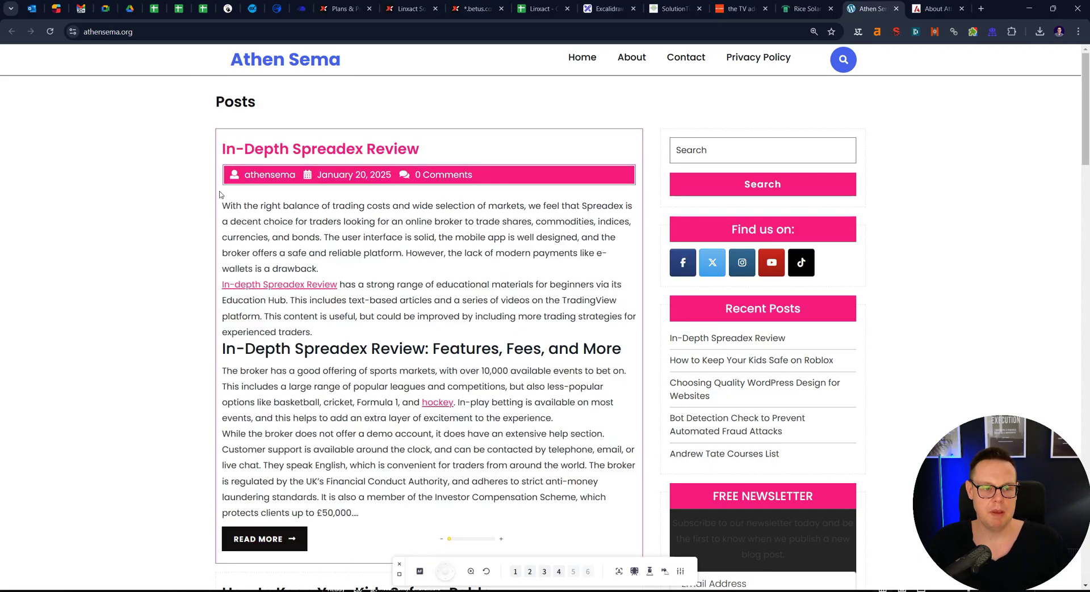
pyautogui.moveTo(225, 144); pyautogui.dragTo(216, 227)
pyautogui.click(162, 201)
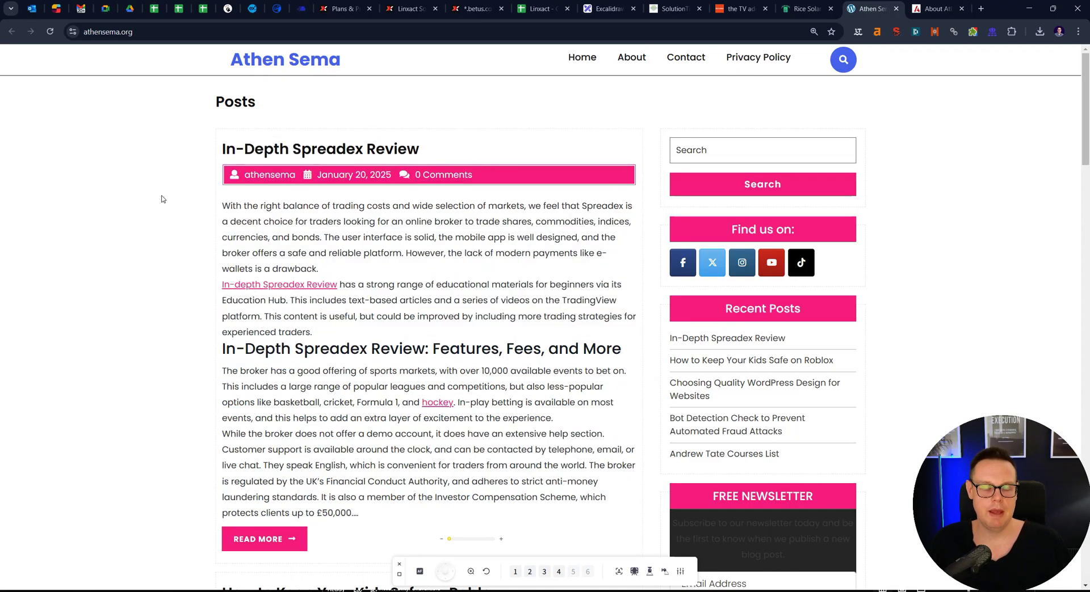
pyautogui.moveTo(223, 143); pyautogui.dragTo(476, 523)
pyautogui.click(64, 351)
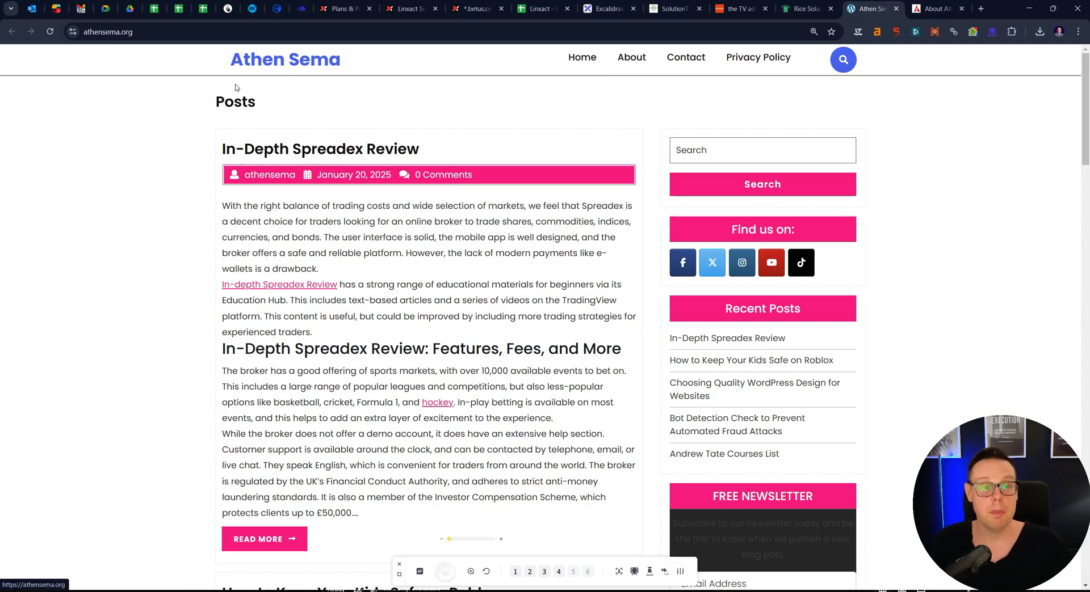
pyautogui.moveTo(216, 85); pyautogui.dragTo(568, 499)
pyautogui.click(568, 499)
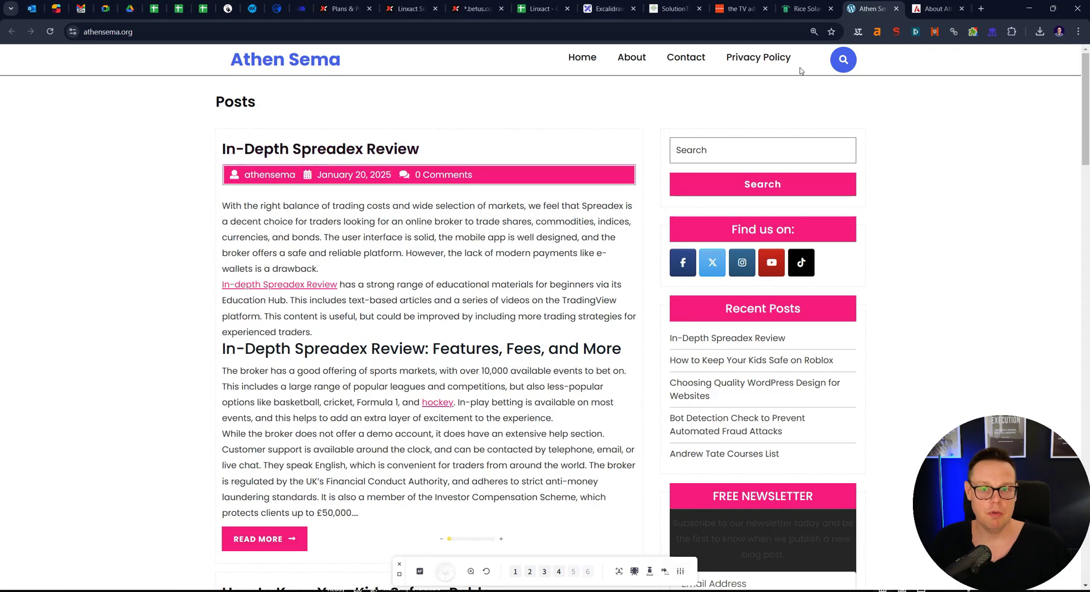
# Step: Look through the ricesolardecathlon.org posts down to the Glendale AZ home-selling article, highlighting a post passage on the way
pyautogui.click(800, 9)
pyautogui.scroll(-10, 471, 242)
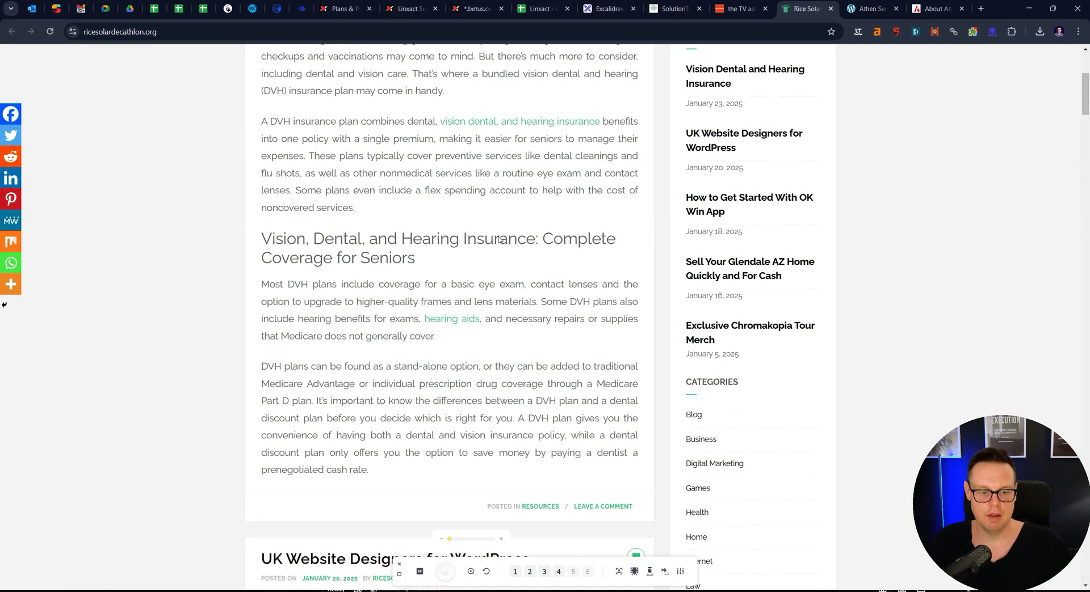
pyautogui.scroll(-5, 399, 228)
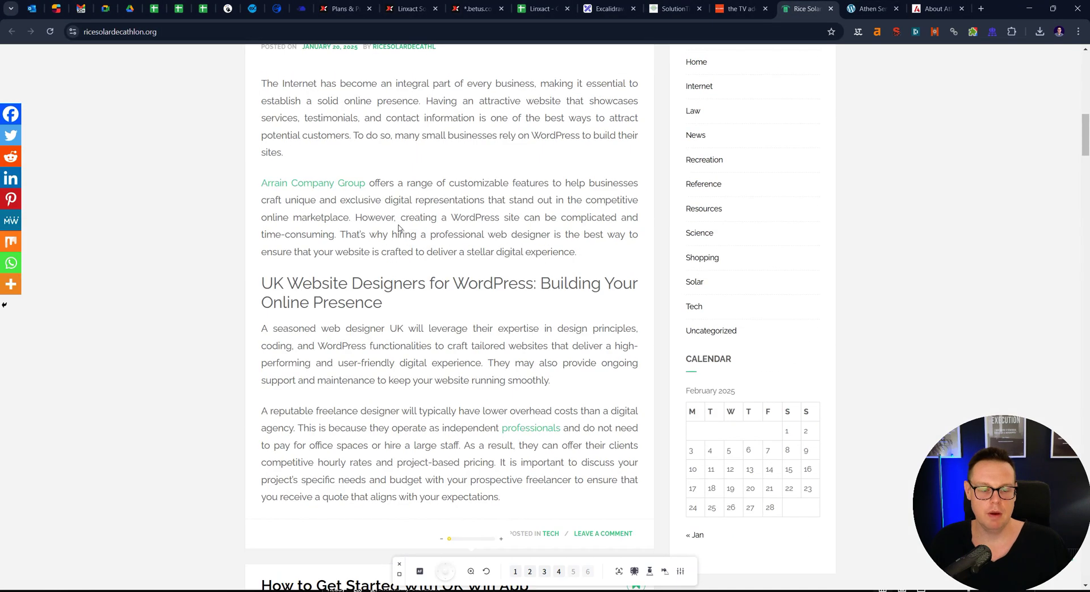
pyautogui.scroll(-9, 399, 228)
pyautogui.scroll(-10, 399, 229)
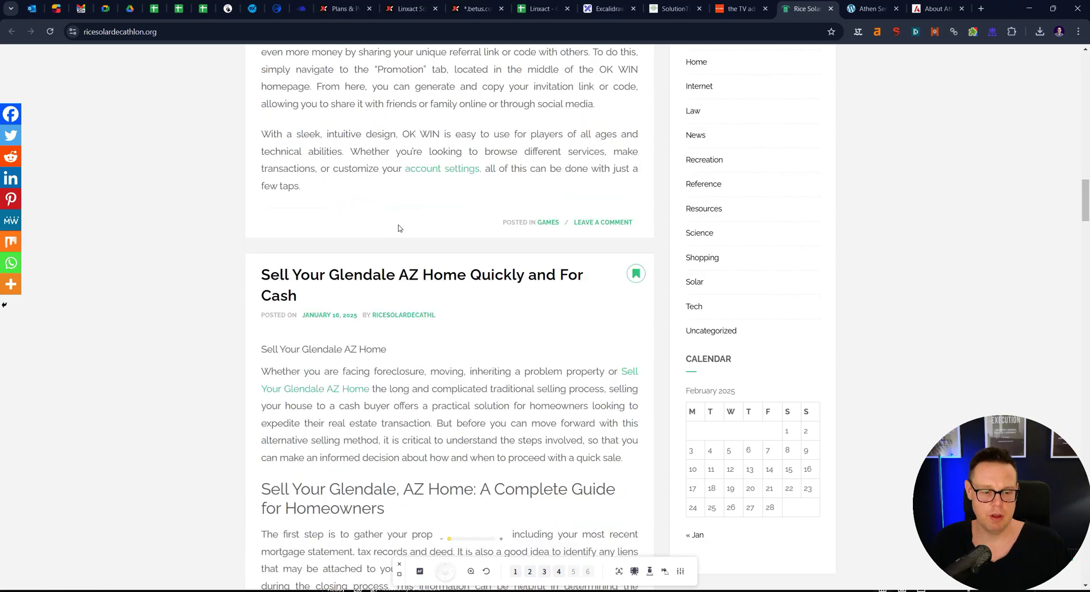
pyautogui.scroll(3, 344, 221)
pyautogui.moveTo(257, 170); pyautogui.dragTo(492, 446)
pyautogui.click(491, 454)
pyautogui.scroll(-16, 190, 234)
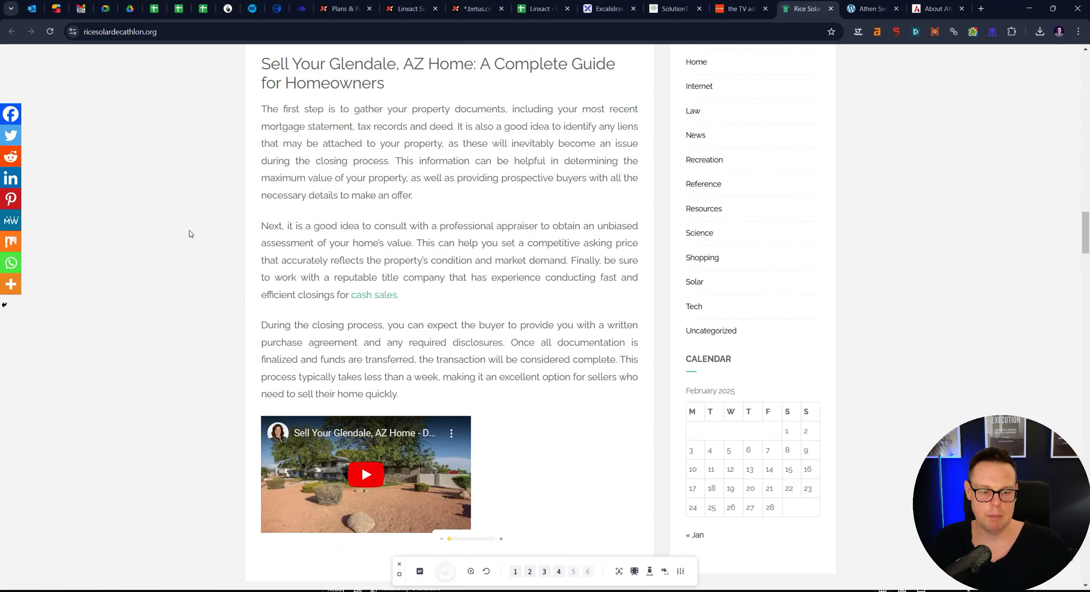
# Step: Return to the start of the ricesolardecathlon.org homepage and highlight the site's header navigation
pyautogui.scroll(15, 193, 238)
pyautogui.scroll(20, 201, 245)
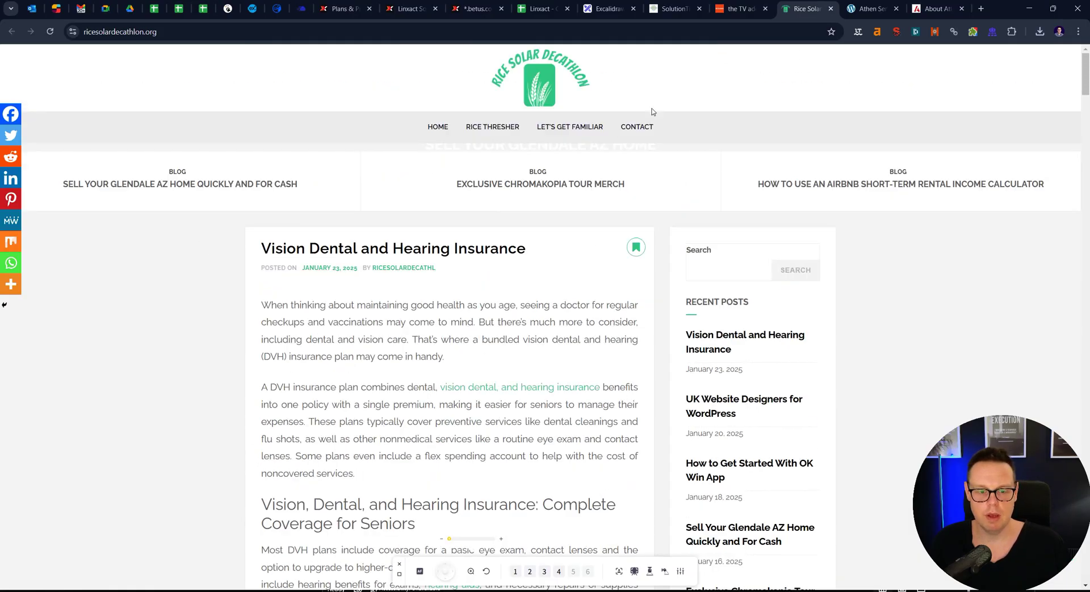
pyautogui.moveTo(402, 107); pyautogui.dragTo(710, 152)
pyautogui.click(87, 301)
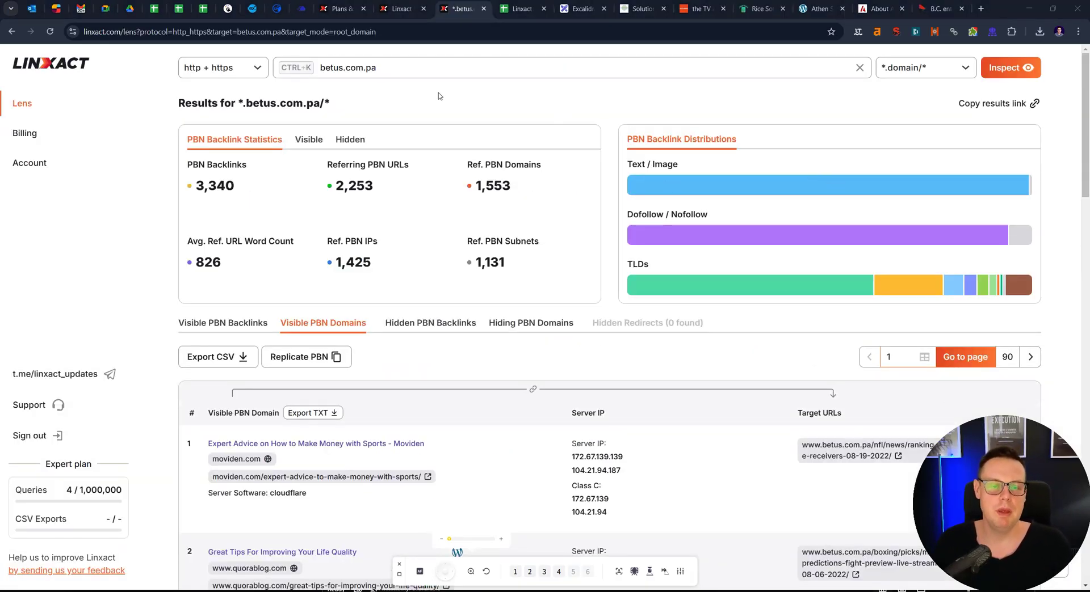
# Step: Highlight the betus.com.pa domain in the Linxact results heading
pyautogui.moveTo(245, 101)
pyautogui.mouseDown()
pyautogui.moveTo(352, 105)
pyautogui.moveTo(245, 102)
pyautogui.mouseUp()
pyautogui.click(319, 99)
pyautogui.click(256, 101)
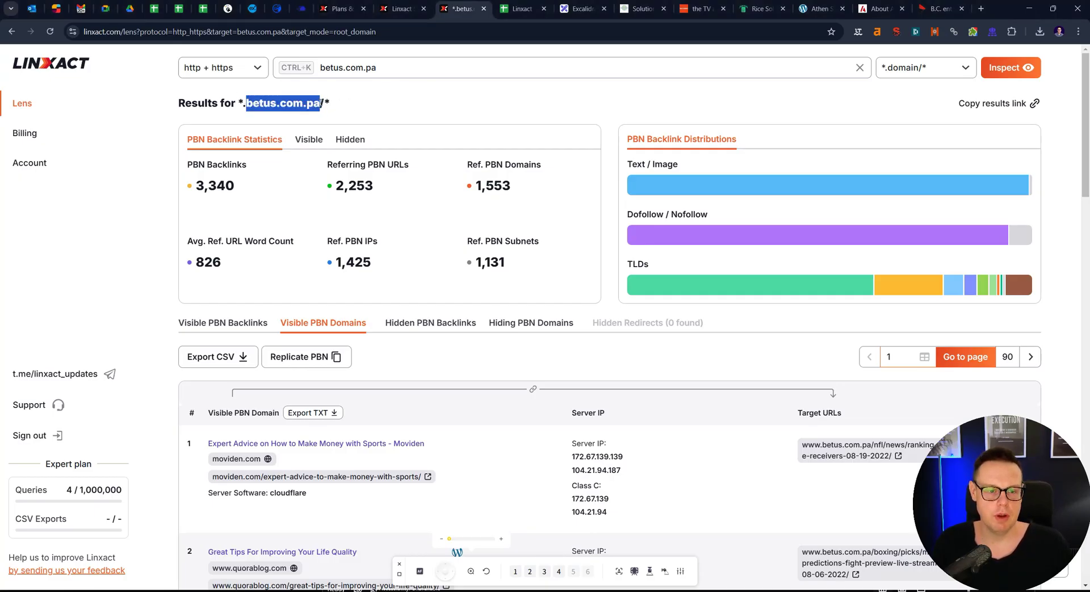
pyautogui.click(321, 103)
pyautogui.moveTo(321, 103)
pyautogui.mouseDown()
pyautogui.moveTo(245, 103)
pyautogui.moveTo(320, 103)
pyautogui.mouseUp()
pyautogui.click(314, 104)
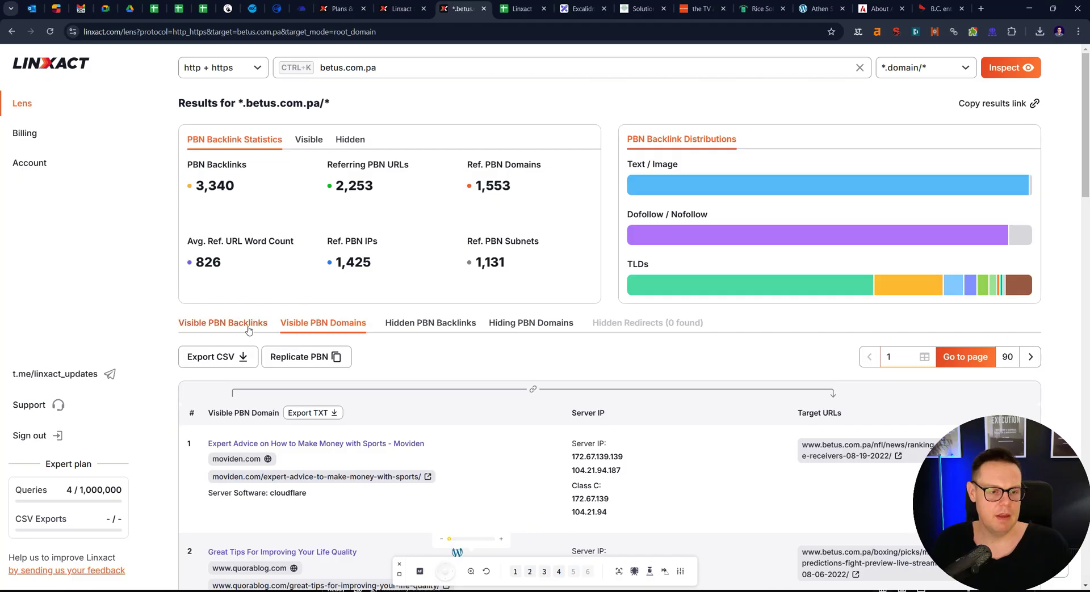
# Step: Highlight the searched domain in Linxact's search field and review the target mode options, keeping *.domain/*
pyautogui.doubleClick(345, 68)
pyautogui.moveTo(345, 66); pyautogui.dragTo(346, 67)
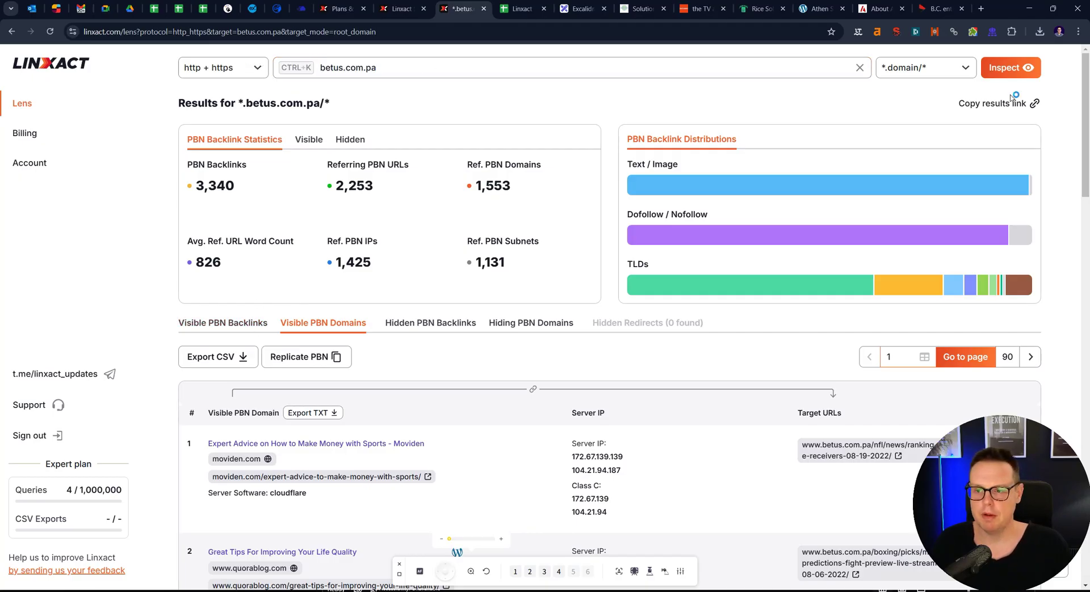
pyautogui.click(958, 75)
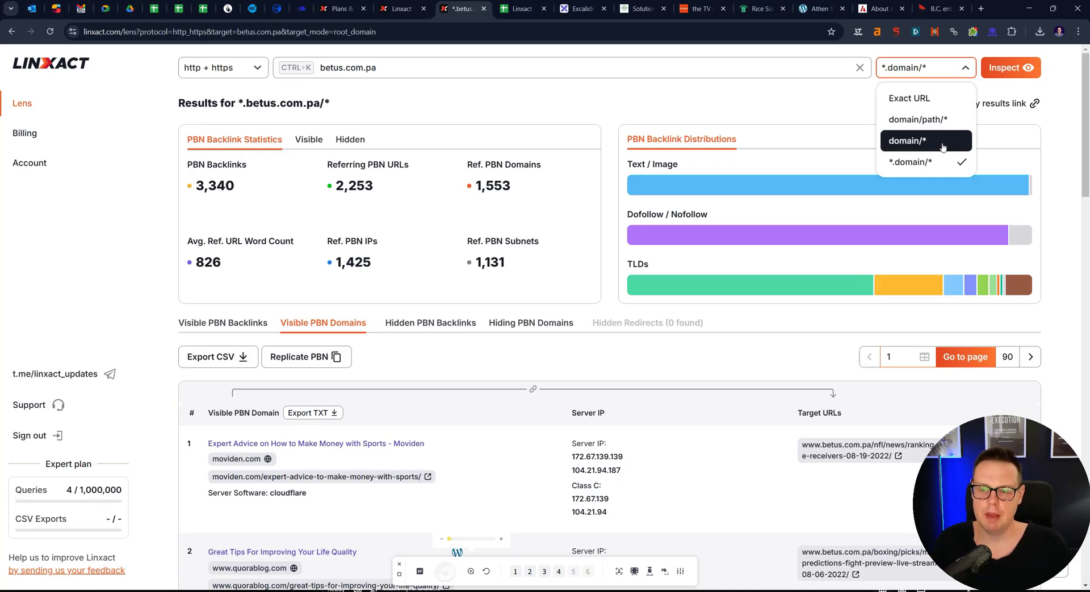
pyautogui.click(918, 165)
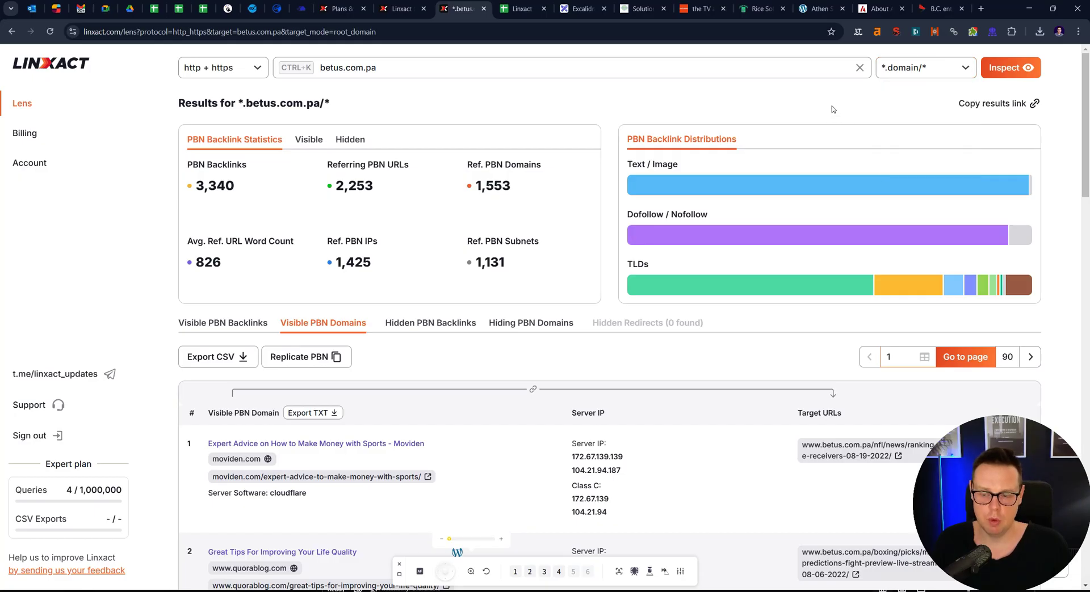
pyautogui.doubleClick(535, 193)
pyautogui.click(539, 195)
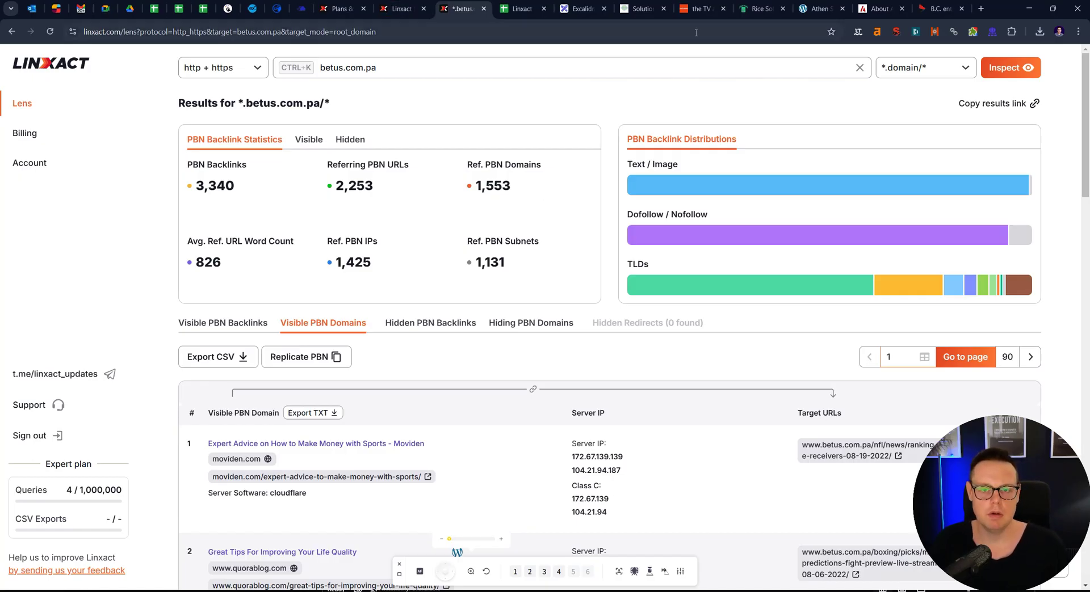
# Step: In Excalidraw, draw a green rounded rectangle on empty canvas, label it "Domain.com/test" and place a copy to its right
pyautogui.click(581, 8)
pyautogui.scroll(-5, 564, 268)
pyautogui.scroll(-3, 564, 268)
pyautogui.click(476, 68)
pyautogui.moveTo(361, 222); pyautogui.dragTo(559, 292)
pyautogui.doubleClick(435, 259)
pyautogui.write('Domain.com/test')
pyautogui.press('Escape')
pyautogui.moveTo(454, 256); pyautogui.dragTo(729, 260)
pyautogui.click(445, 229)
# Step: Add a large "Marketplace" heading above the first box and move the copied box further to the right
pyautogui.press('t')
pyautogui.click(397, 190)
pyautogui.write('Marketplace')
pyautogui.click(581, 335)
pyautogui.click(539, 284)
pyautogui.click(445, 192)
pyautogui.moveTo(465, 204); pyautogui.dragTo(637, 239)
pyautogui.moveTo(567, 222); pyautogui.dragTo(526, 197)
pyautogui.click(619, 318)
pyautogui.moveTo(690, 263); pyautogui.dragTo(736, 255)
# Step: Set the "Domain.com/test" label in the first box to the large font size
pyautogui.click(477, 258)
pyautogui.doubleClick(493, 258)
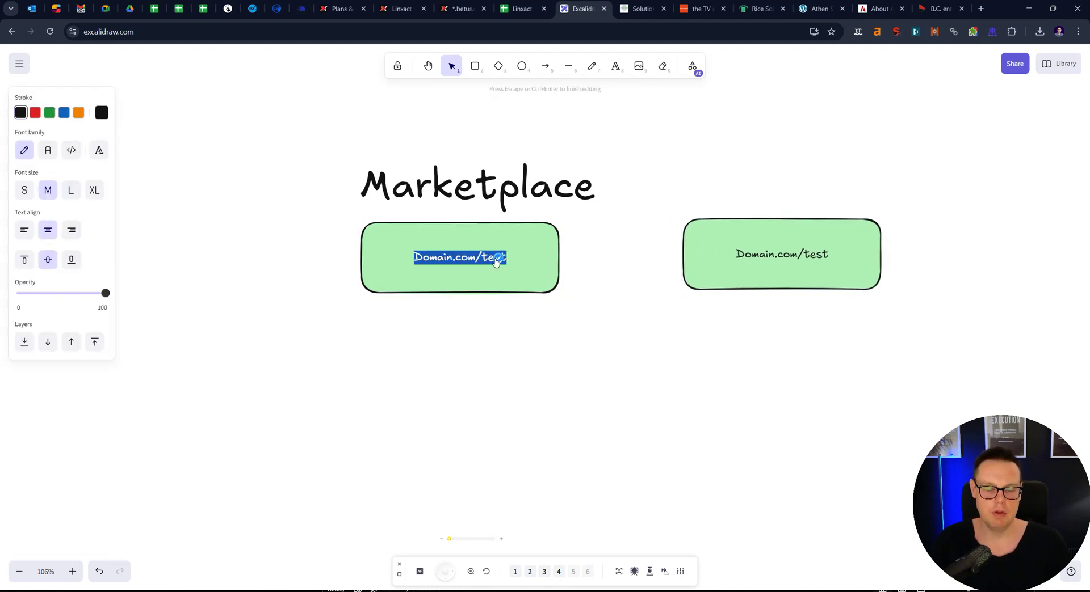
pyautogui.moveTo(500, 257); pyautogui.dragTo(324, 222)
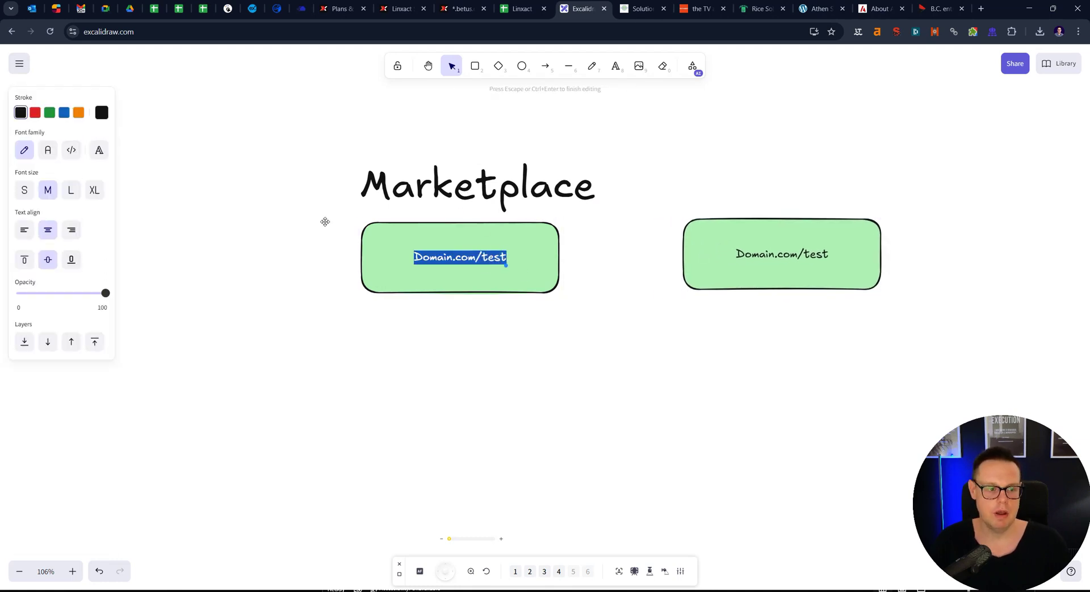
pyautogui.click(70, 190)
pyautogui.click(505, 275)
pyautogui.click(562, 340)
pyautogui.click(495, 265)
# Step: Shrink the "Marketplace" heading slightly and move the first box up beneath it
pyautogui.click(541, 196)
pyautogui.moveTo(598, 215); pyautogui.dragTo(576, 218)
pyautogui.click(568, 238)
pyautogui.moveTo(500, 261); pyautogui.dragTo(503, 249)
pyautogui.click(539, 316)
# Step: Copy the "Domain.com/test" label from the first box and paste it into Linxact's search field
pyautogui.doubleClick(518, 246)
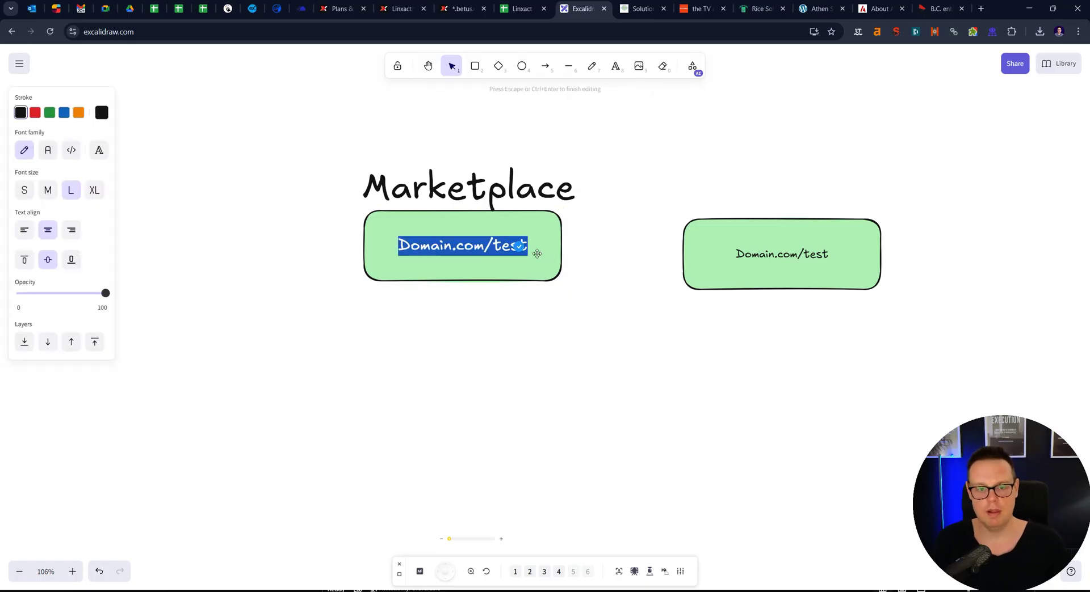
pyautogui.hotkey('ctrl', 'c')
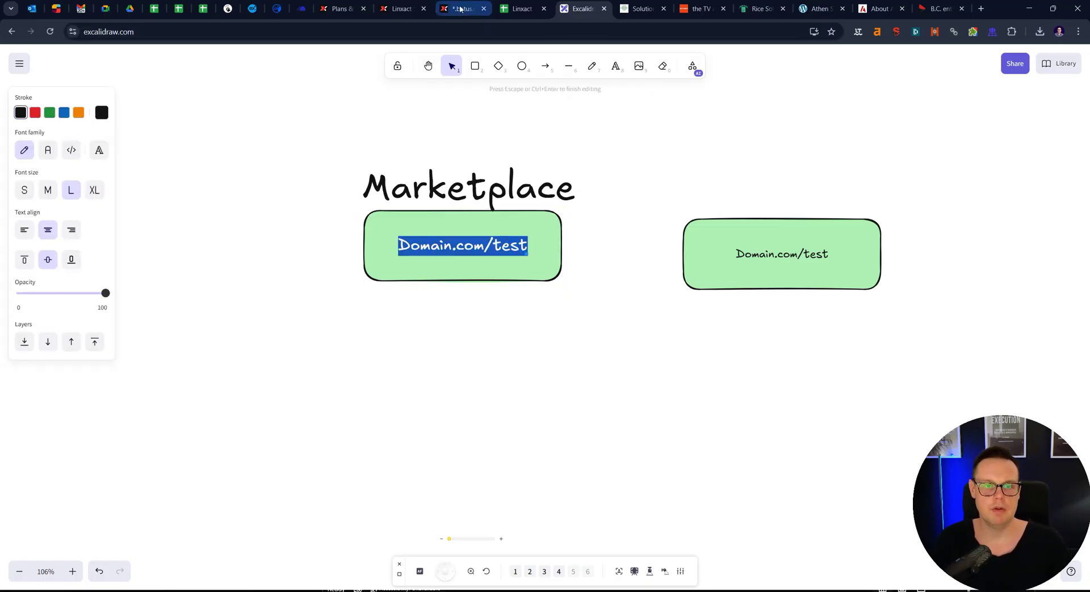
pyautogui.click(459, 9)
pyautogui.hotkey('ctrl', 'k')
pyautogui.hotkey('ctrl', 'v')
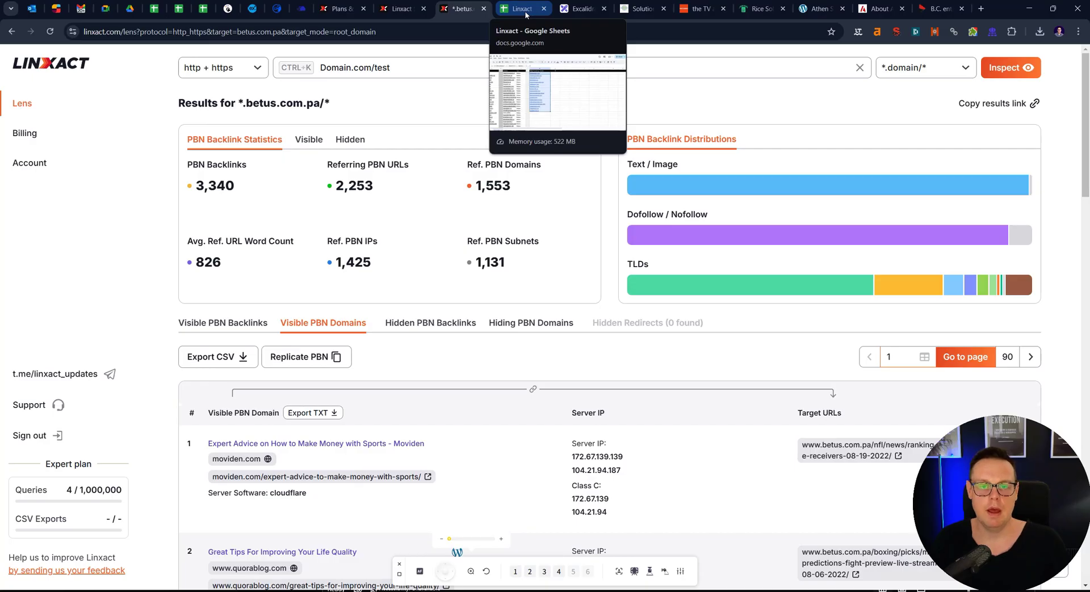
# Step: Back in Excalidraw, resize the first box under the "Marketplace" heading to make it shallower
pyautogui.click(579, 9)
pyautogui.click(500, 250)
pyautogui.moveTo(516, 224); pyautogui.dragTo(510, 223)
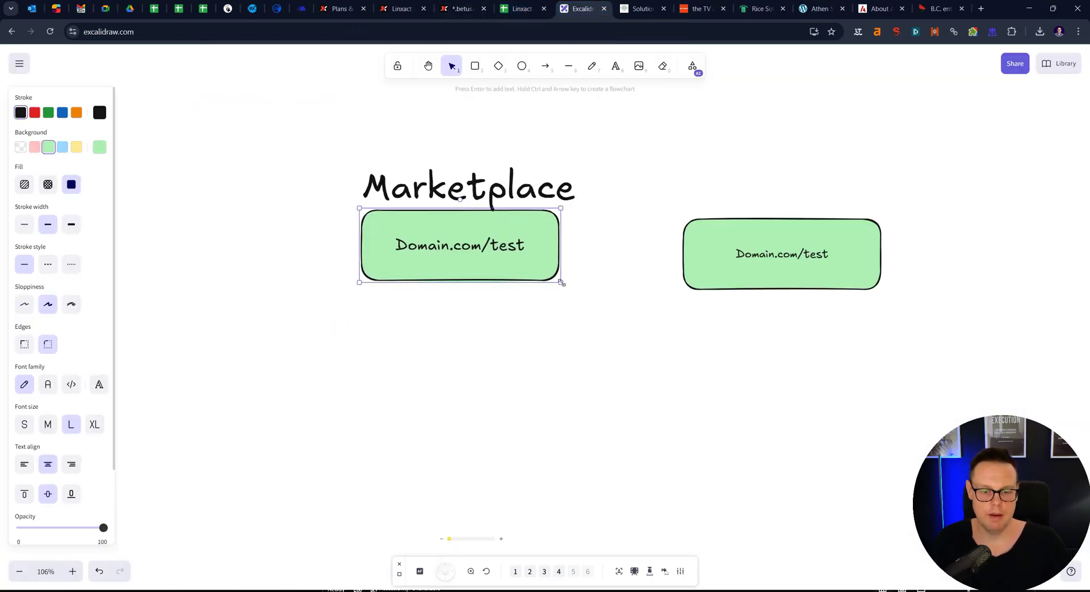
pyautogui.moveTo(561, 282); pyautogui.dragTo(547, 247)
pyautogui.click(611, 279)
pyautogui.click(540, 245)
pyautogui.click(615, 204)
# Step: Move the copied box slightly up and closer to the first box, and nudge the first box
pyautogui.click(707, 258)
pyautogui.moveTo(708, 258); pyautogui.dragTo(699, 252)
pyautogui.click(615, 263)
pyautogui.click(493, 238)
pyautogui.moveTo(493, 239); pyautogui.dragTo(496, 239)
pyautogui.click(505, 294)
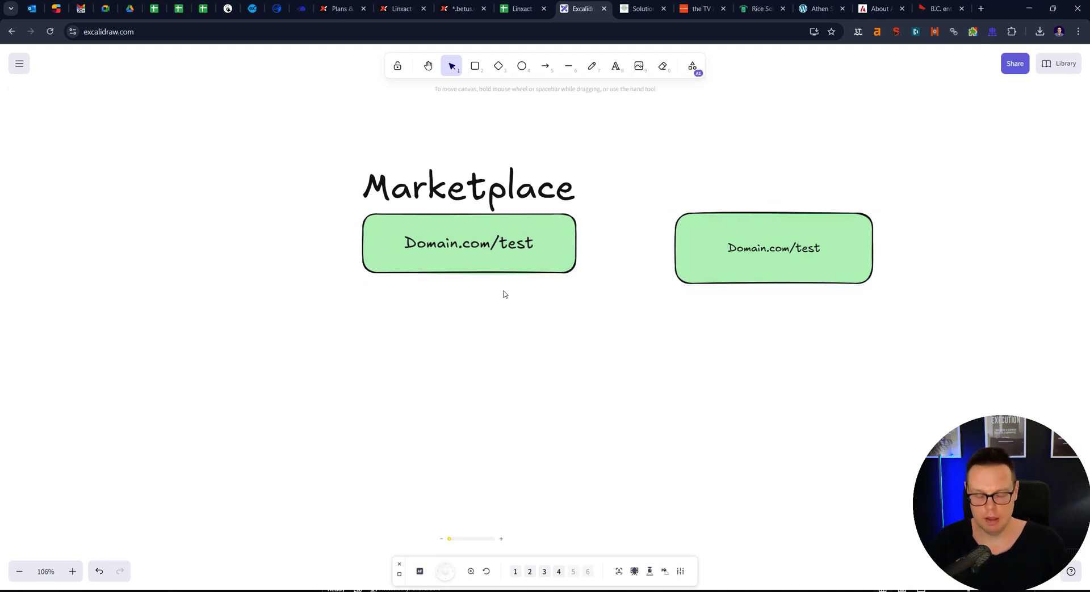
pyautogui.click(485, 241)
pyautogui.click(495, 302)
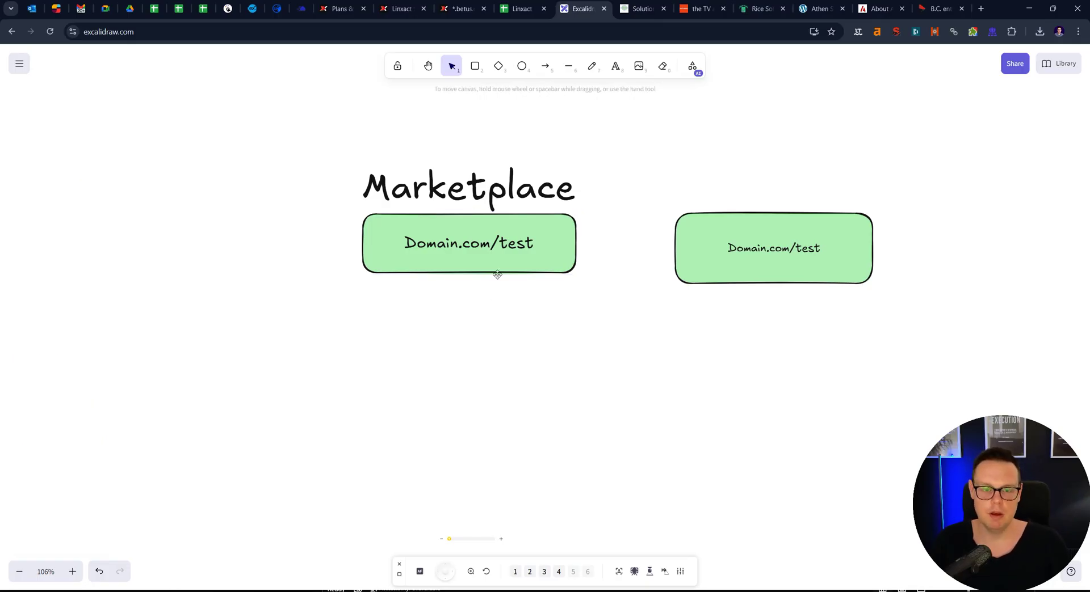
pyautogui.click(555, 245)
pyautogui.doubleClick(493, 243)
pyautogui.click(543, 325)
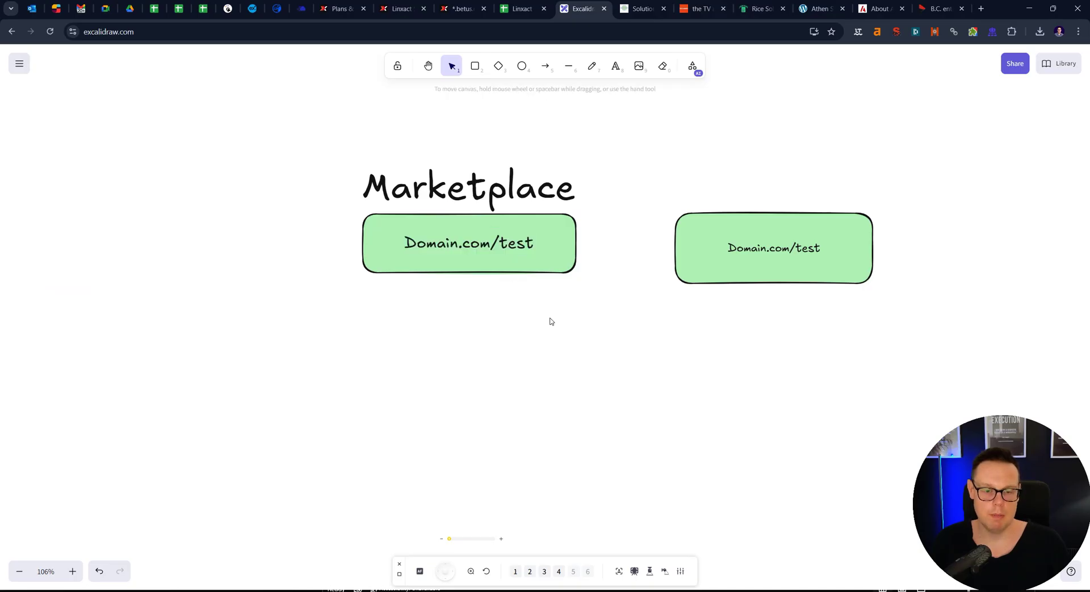
# Step: Move the copied "Domain.com/test" box further away from the first box, to its right
pyautogui.click(749, 258)
pyautogui.moveTo(749, 258); pyautogui.dragTo(826, 256)
pyautogui.click(700, 270)
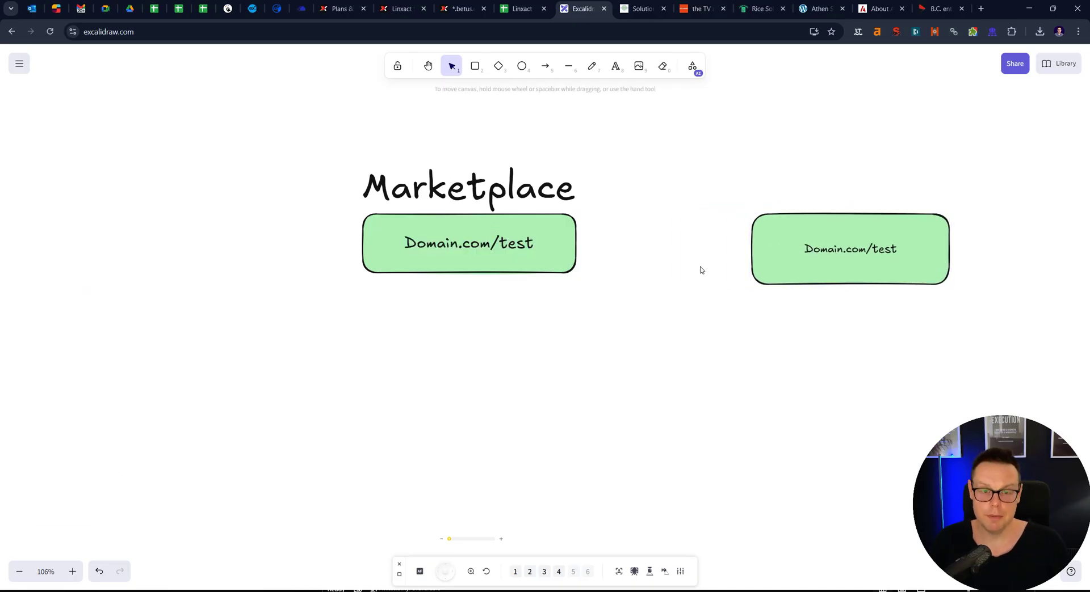
# Step: In Linxact, set the target mode to Exact URL and highlight Domain.com/test in the search field
pyautogui.click(459, 9)
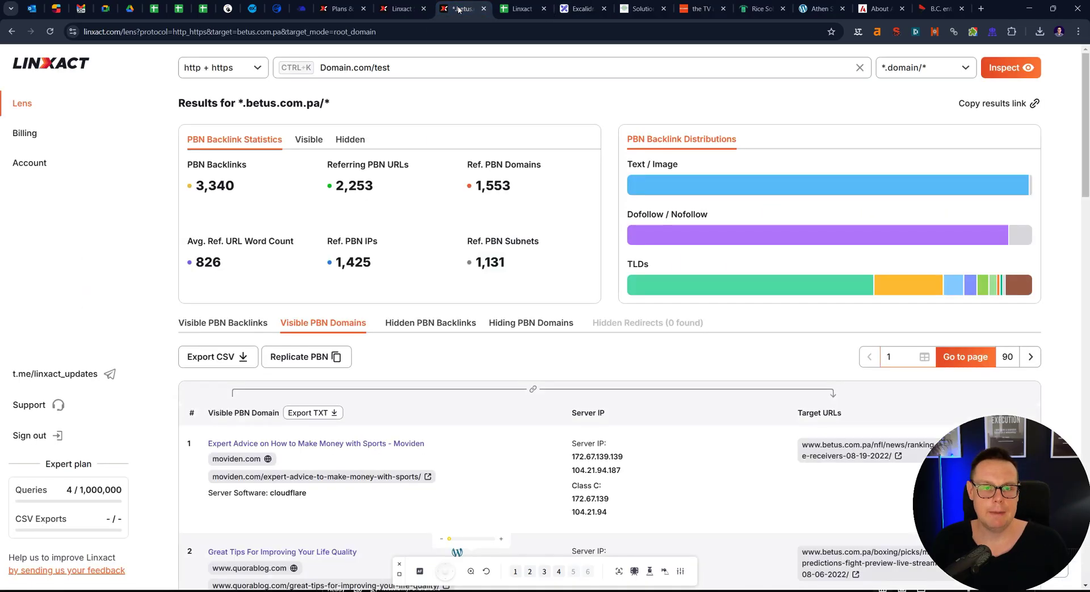
pyautogui.click(925, 67)
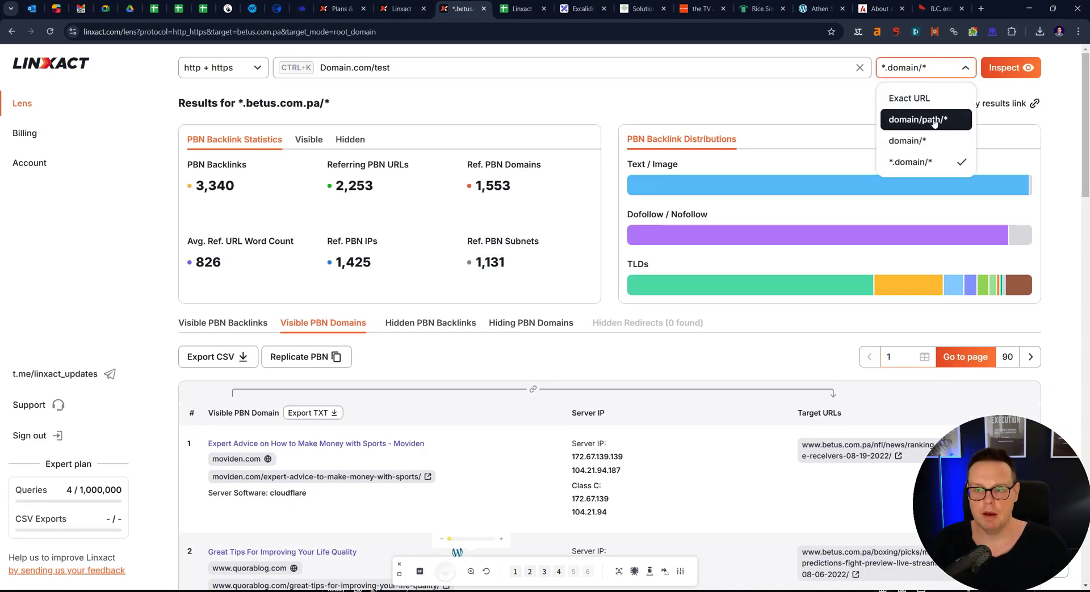
pyautogui.click(933, 98)
pyautogui.tripleClick(540, 68)
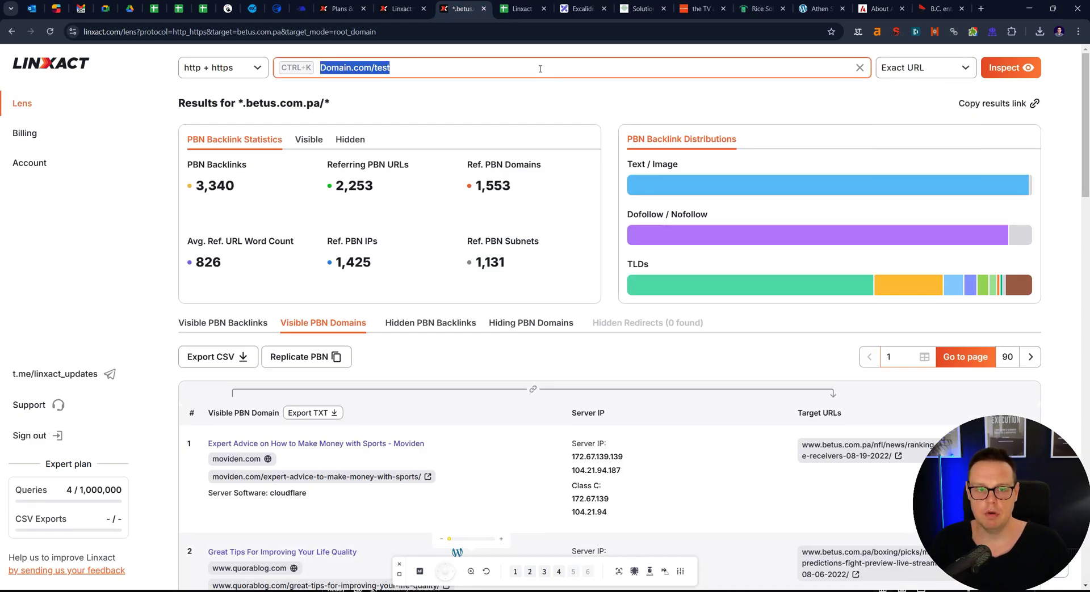
pyautogui.click(503, 69)
pyautogui.moveTo(459, 71); pyautogui.dragTo(320, 69)
pyautogui.click(490, 110)
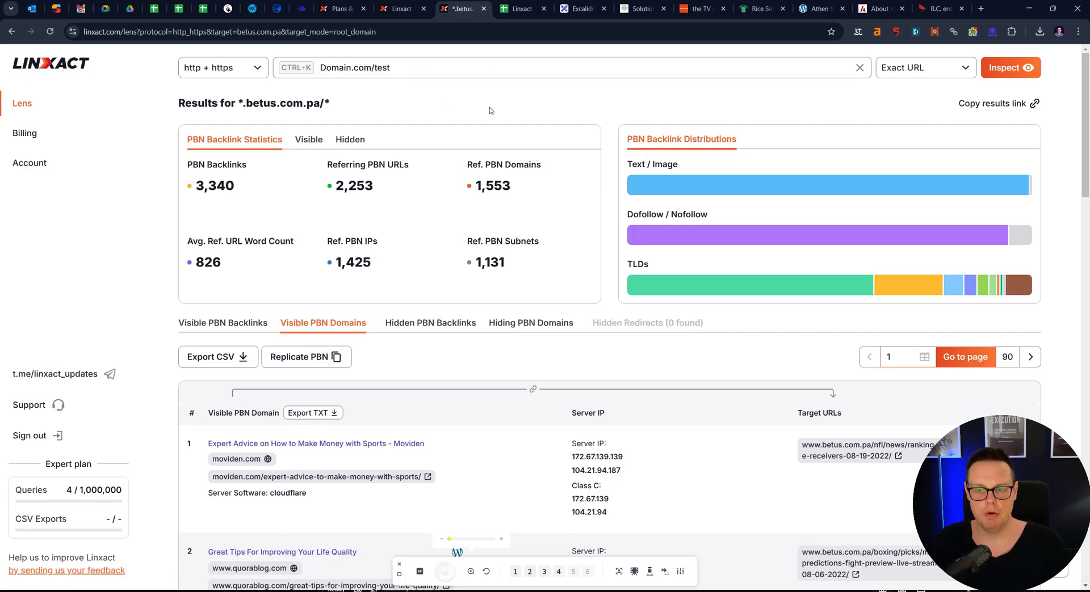
# Step: Demonstrate jumping to Linxact's search field several times, leaving its Domain.com/test entry selected
pyautogui.hotkey('ctrl', 'k')
pyautogui.click(470, 93)
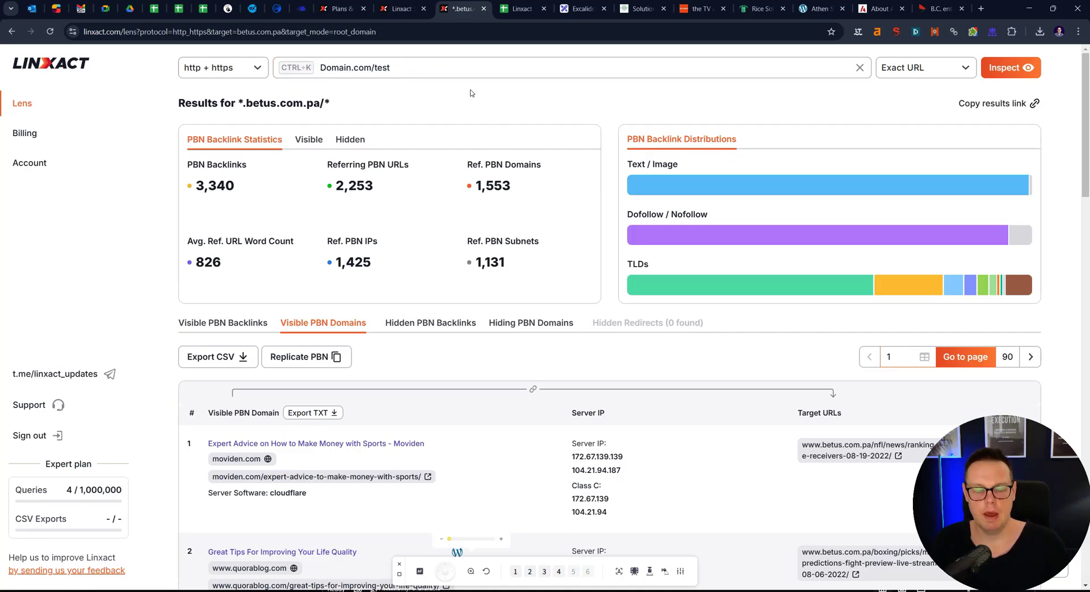
pyautogui.hotkey('ctrl', 'k')
pyautogui.click(467, 116)
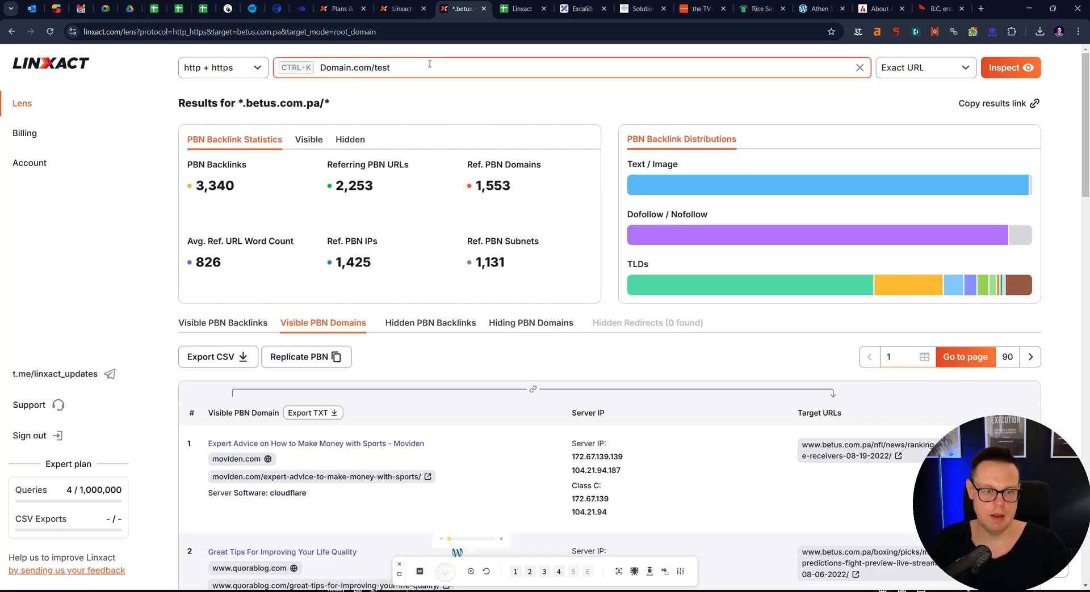
pyautogui.hotkey('ctrl', 'k')
pyautogui.click(480, 90)
pyautogui.hotkey('ctrl', 'k')
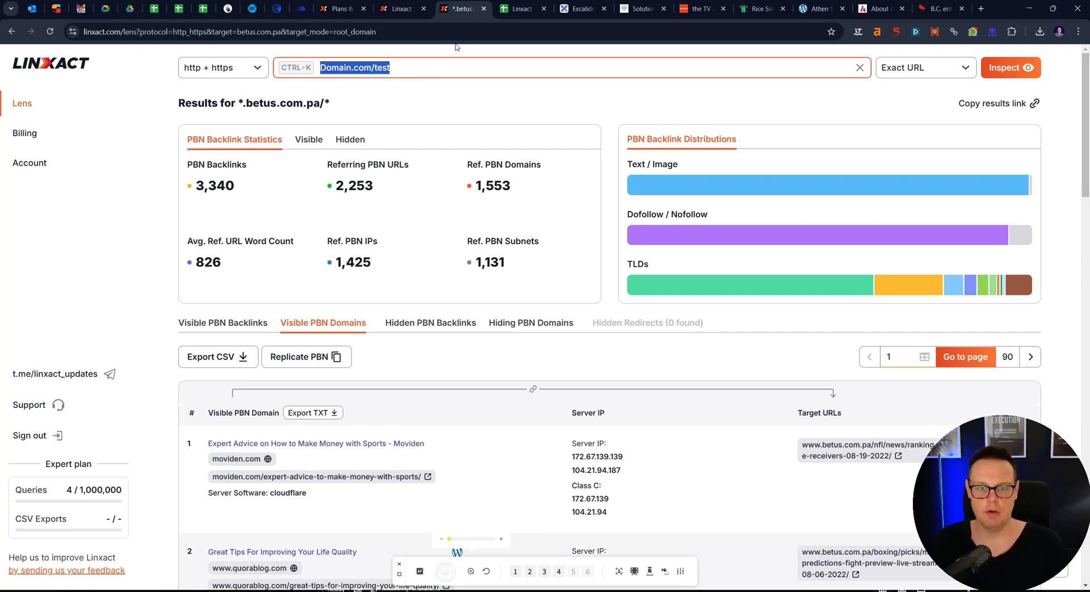
# Step: In Excalidraw, shrink the "Marketplace" title slightly and centre it above the first Domain.com/test box
pyautogui.click(571, 12)
pyautogui.click(462, 219)
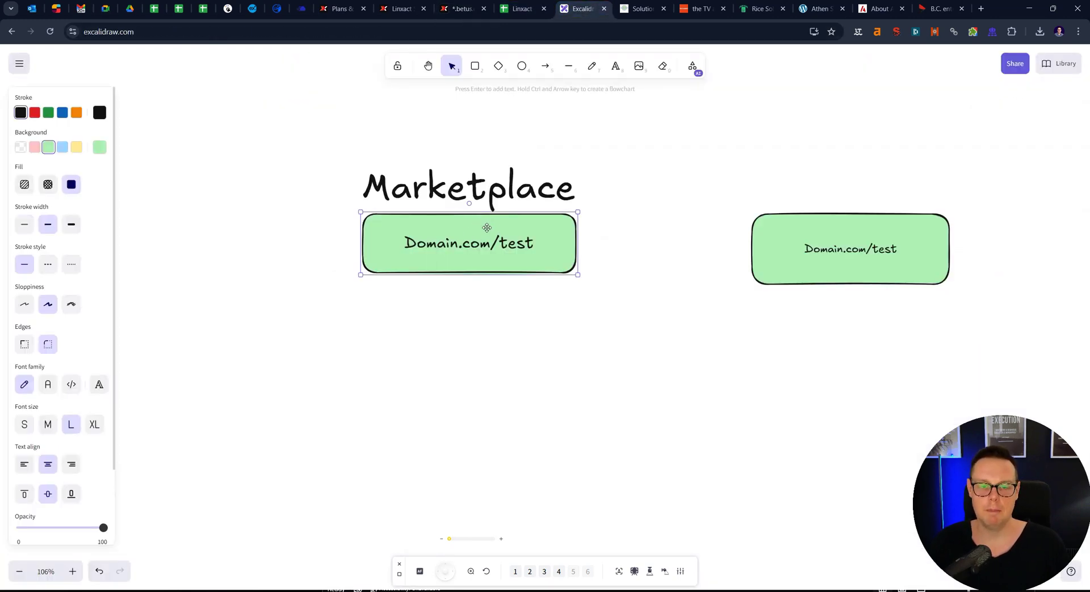
pyautogui.click(500, 183)
pyautogui.moveTo(580, 218); pyautogui.dragTo(570, 213)
pyautogui.moveTo(534, 182); pyautogui.dragTo(542, 181)
pyautogui.click(577, 347)
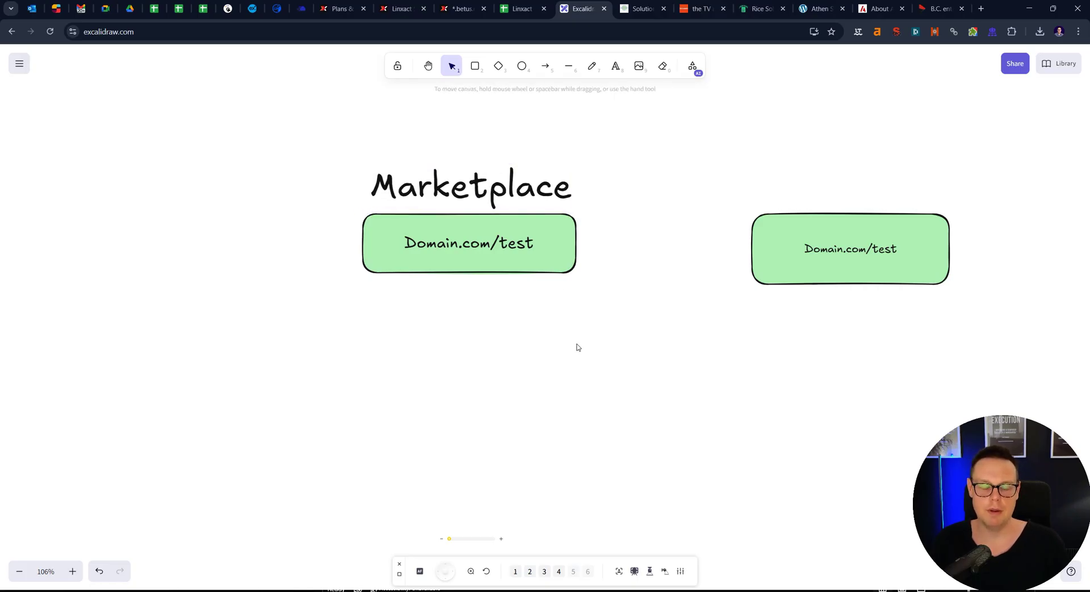
pyautogui.press('t')
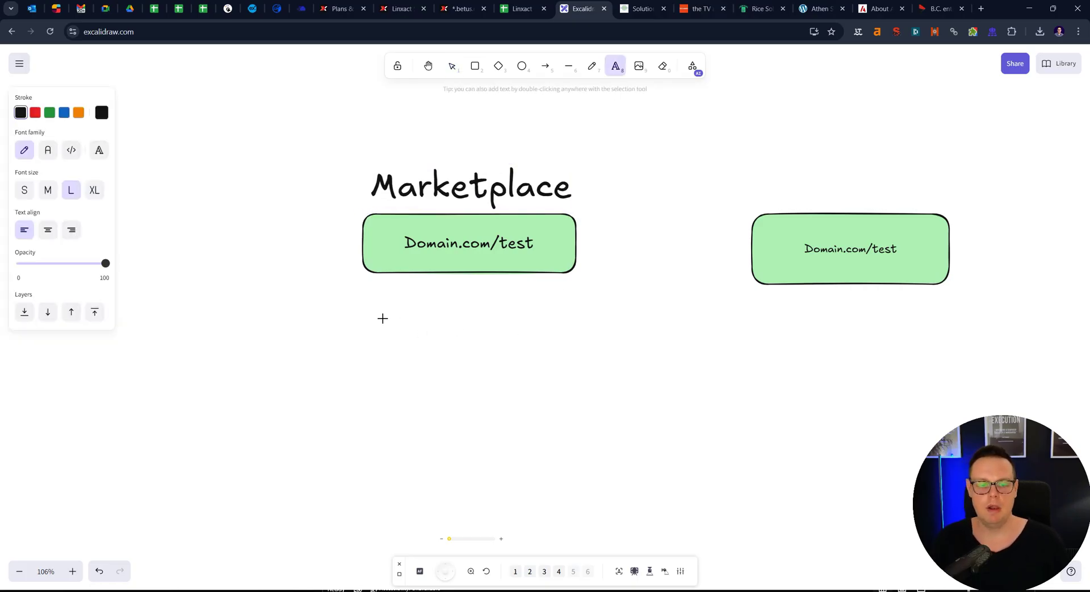
pyautogui.click(393, 332)
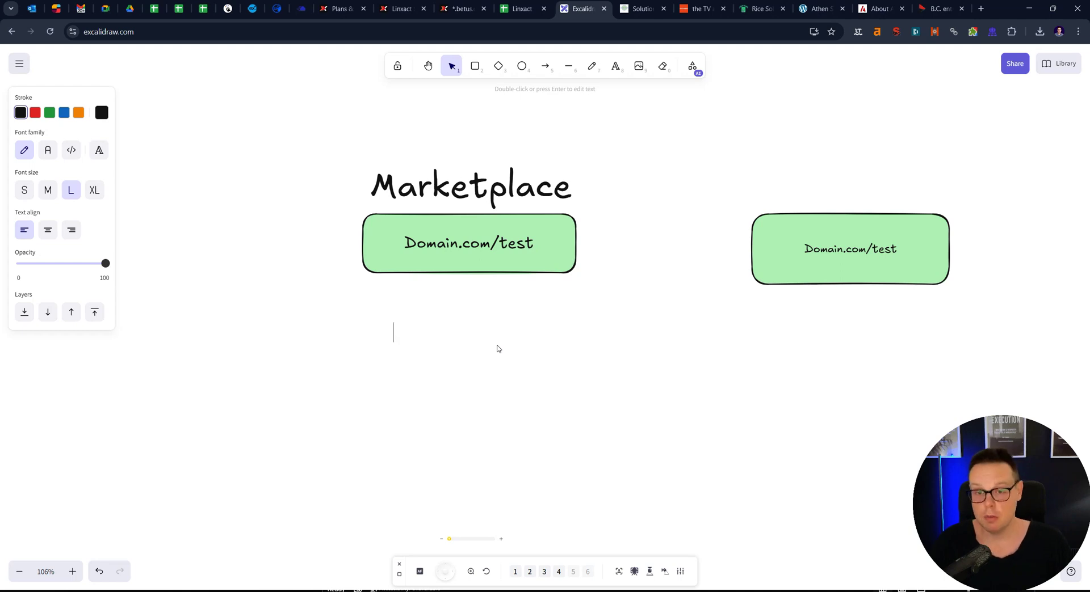
pyautogui.click(499, 348)
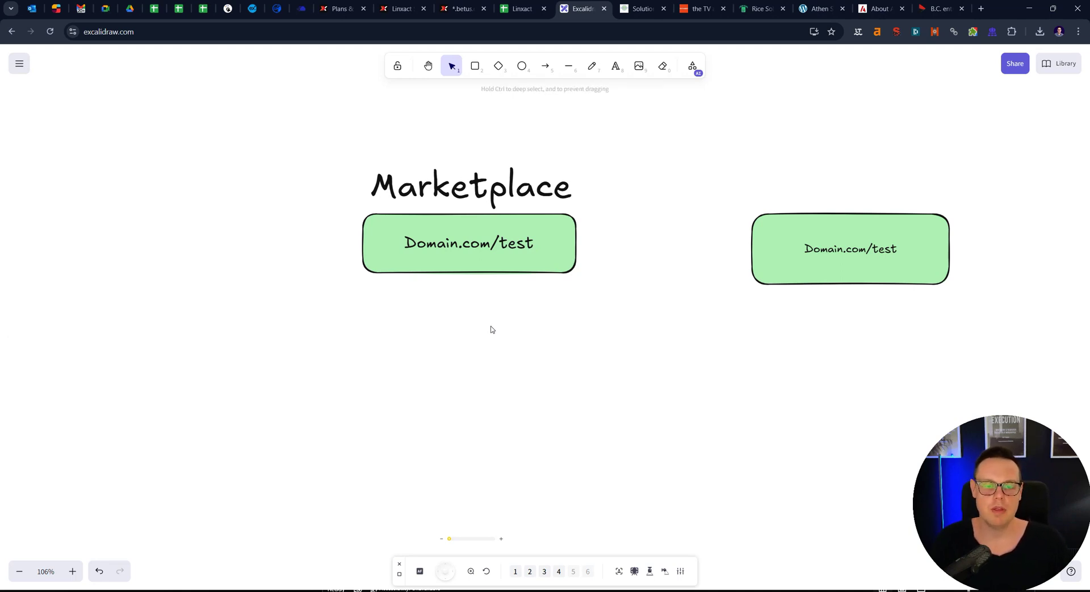
# Step: Add the note "data refresh happens every 3 month" below the first Domain.com/test box
pyautogui.doubleClick(385, 334)
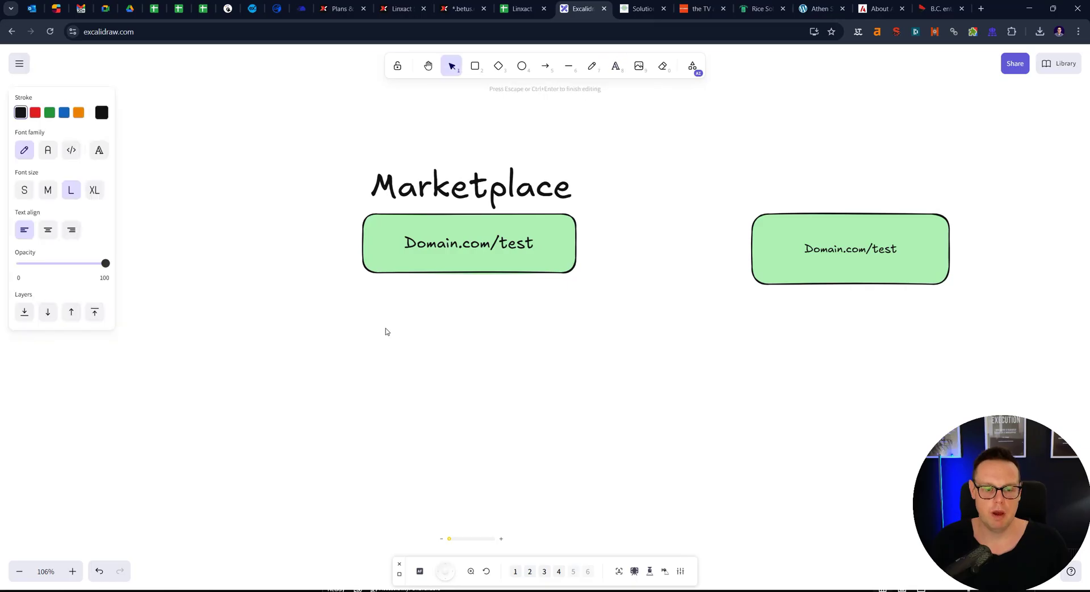
pyautogui.write('data fr')
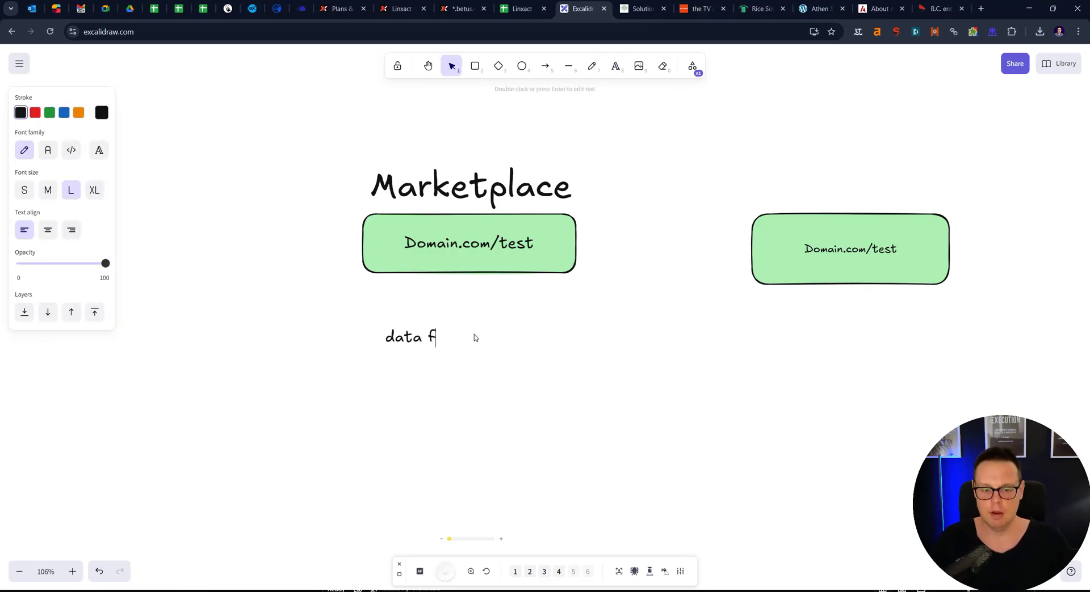
pyautogui.press('BackSpace')
pyautogui.press('BackSpace')
pyautogui.write('refresh h')
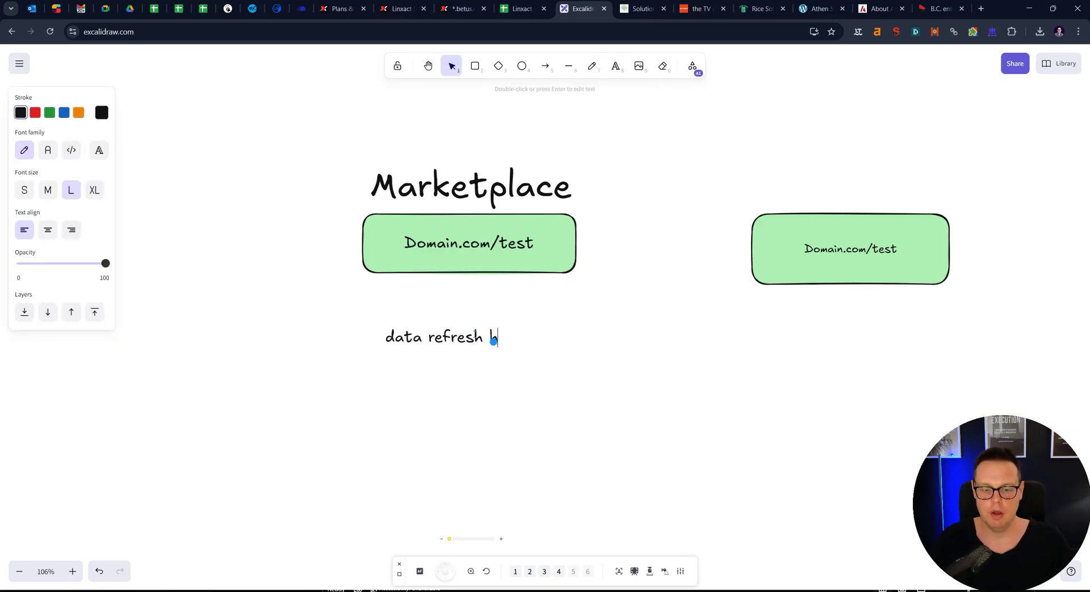
pyautogui.write('appens every 3 month')
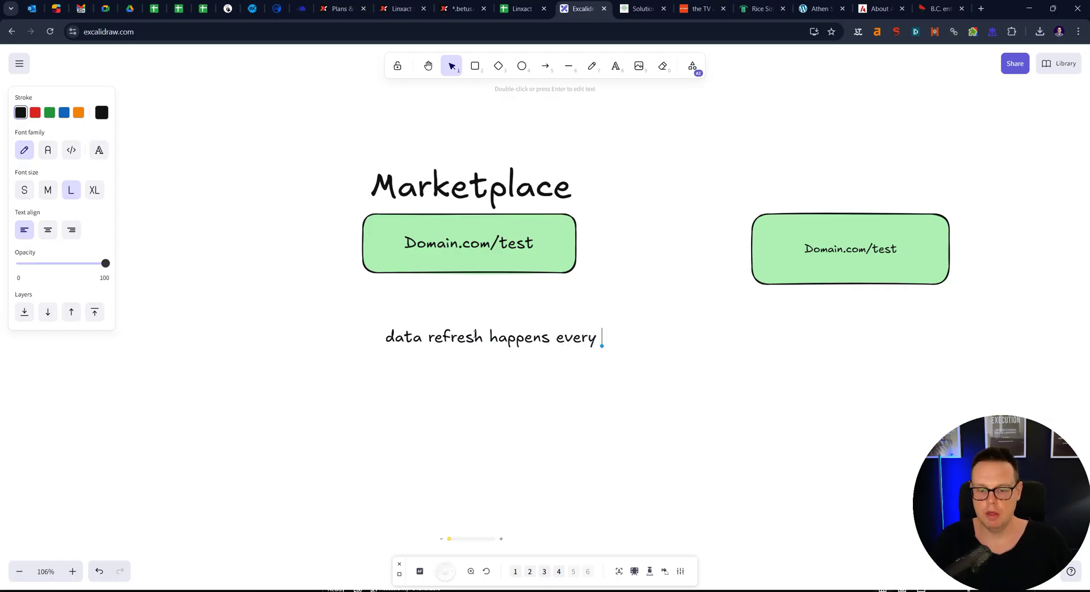
pyautogui.click(438, 369)
# Step: Enlarge the data refresh note and move it up closer to the first Domain.com/test box
pyautogui.click(389, 340)
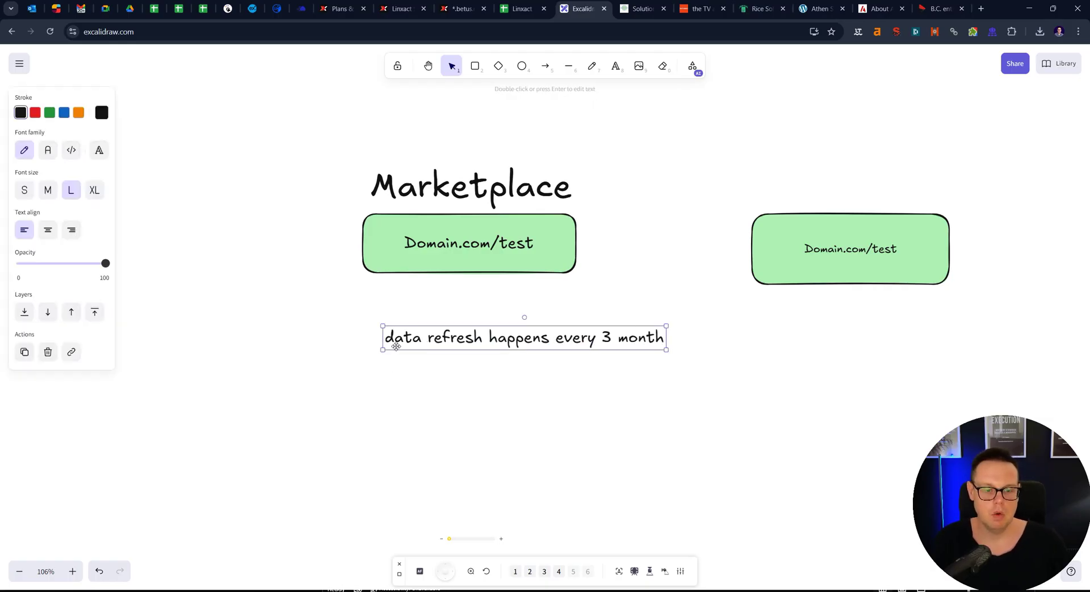
pyautogui.moveTo(382, 347); pyautogui.dragTo(301, 360)
pyautogui.moveTo(454, 344); pyautogui.dragTo(489, 315)
pyautogui.click(460, 116)
# Step: Open Linxact's Plans & Pricing page and highlight the Discovery plan's description while reviewing it
pyautogui.click(400, 9)
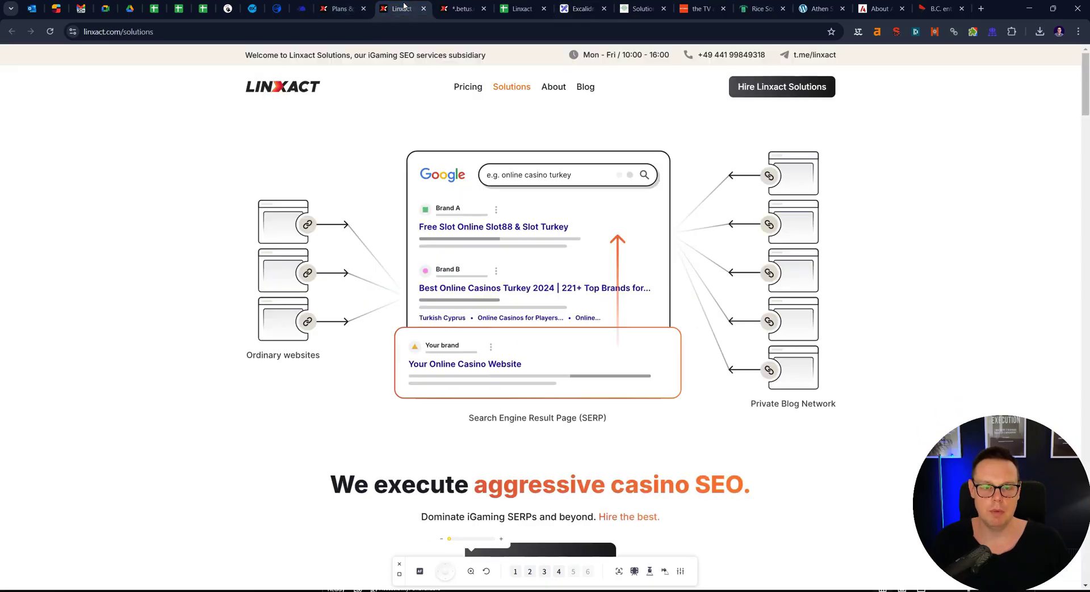
pyautogui.click(345, 8)
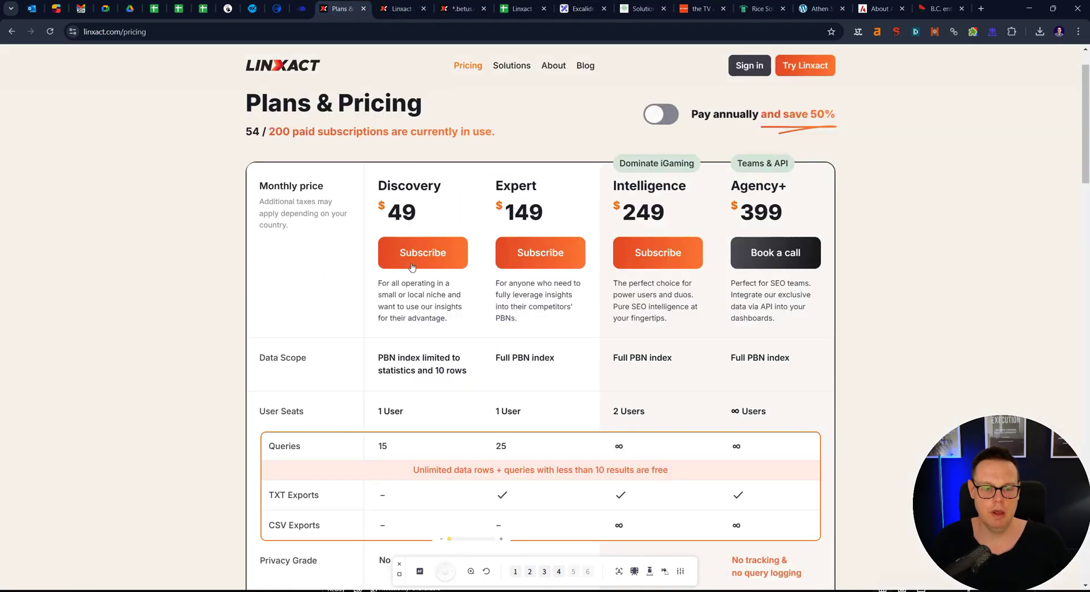
pyautogui.moveTo(370, 283)
pyautogui.mouseDown()
pyautogui.moveTo(454, 319)
pyautogui.moveTo(378, 282)
pyautogui.mouseUp()
pyautogui.click(454, 319)
pyautogui.doubleClick(379, 282)
pyautogui.tripleClick(378, 282)
pyautogui.click(411, 200)
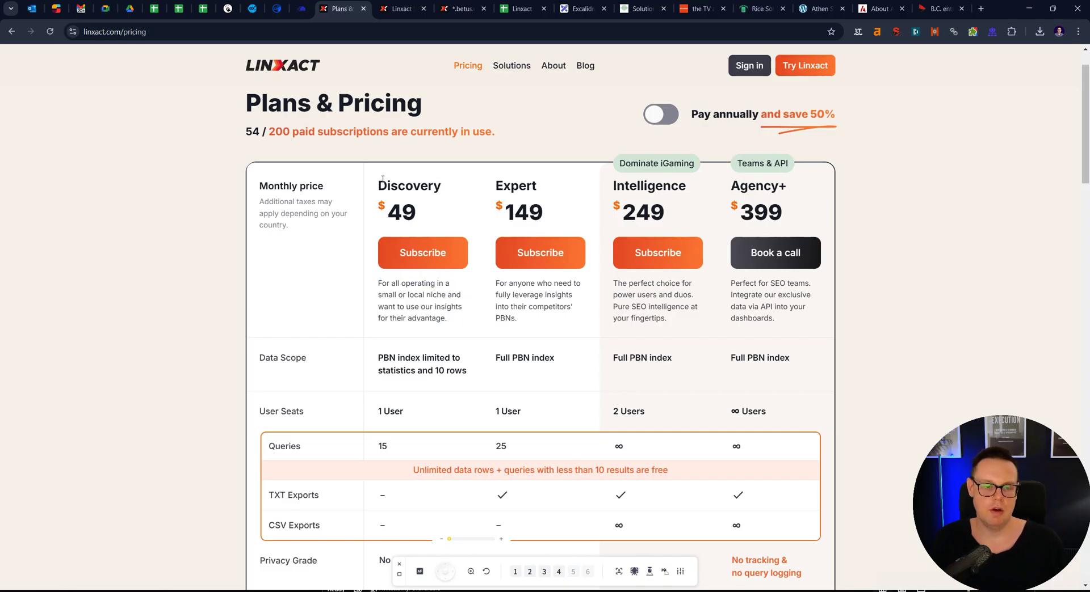